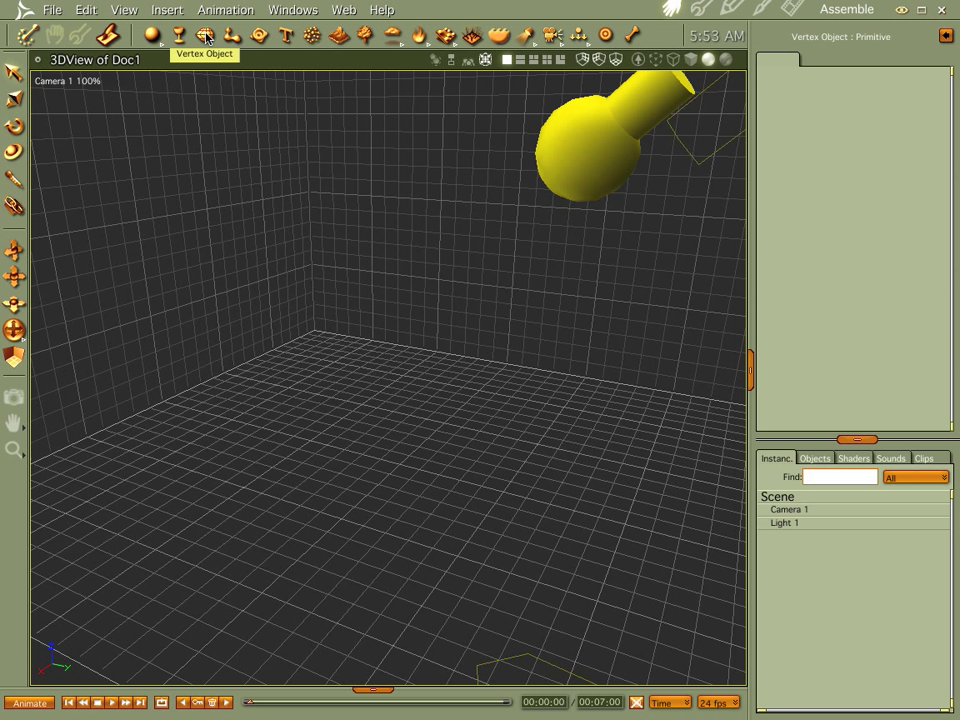
Insert a vertex object and draw a 20-point circle on the XZ grid plane, centred at about X 1 ft, Z 8 ft
left_click(206, 38)
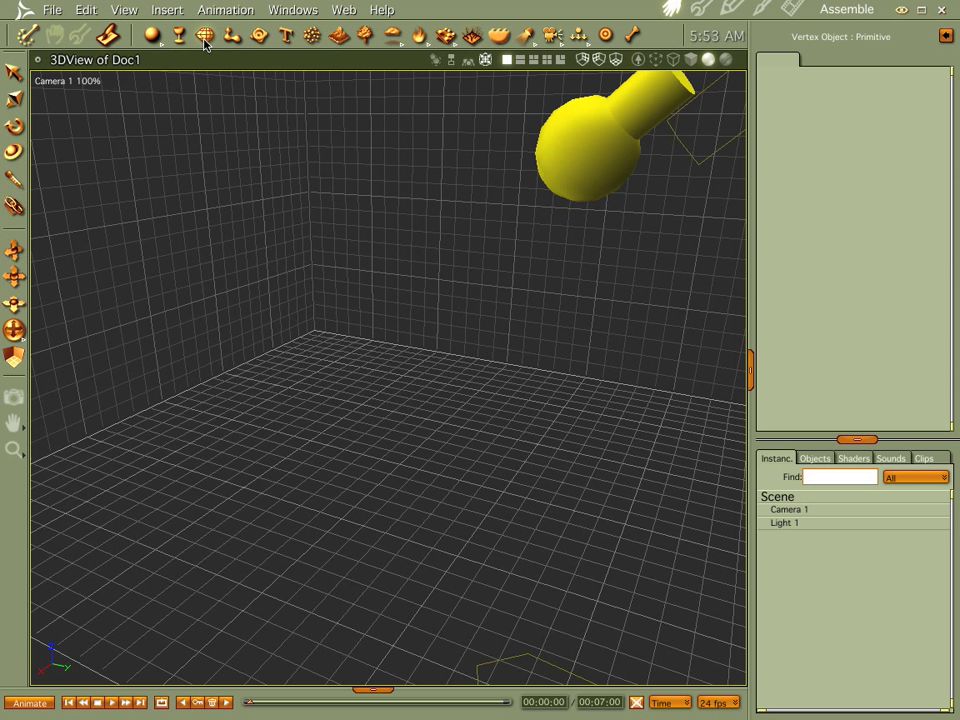
left_click(397, 462)
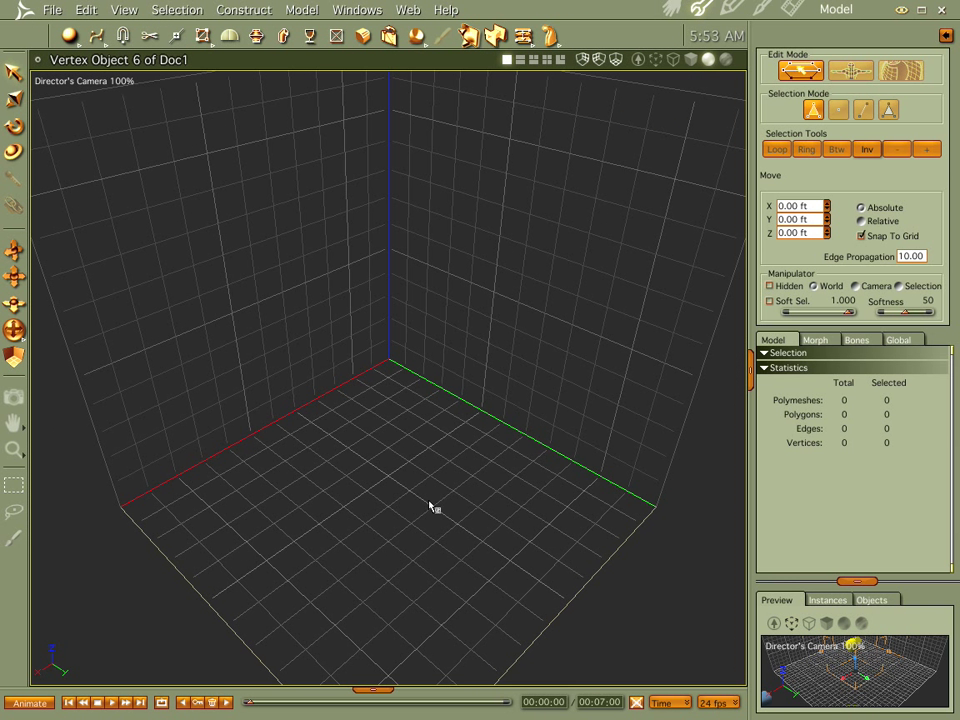
middle_click_drag(416, 411, 399, 386)
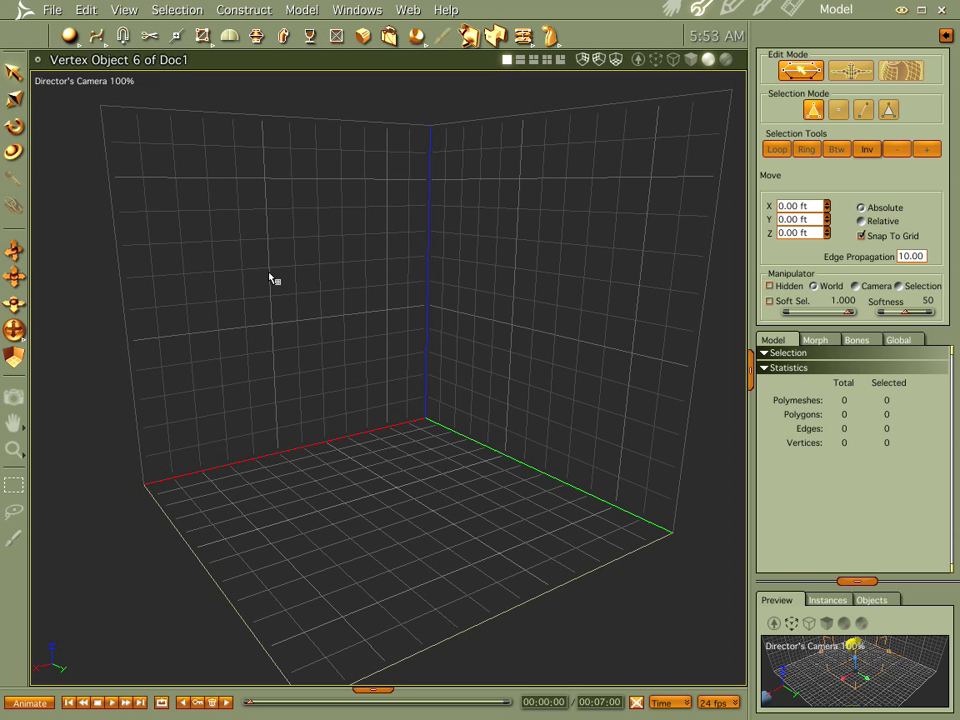
left_click_drag(104, 47, 96, 167)
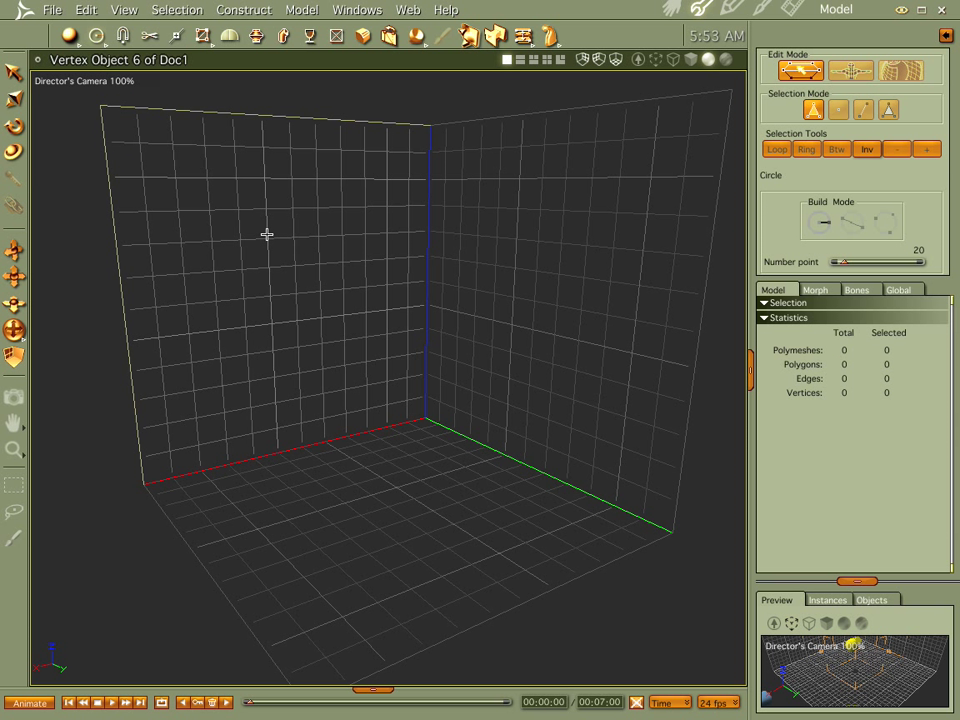
left_click_drag(268, 238, 336, 260)
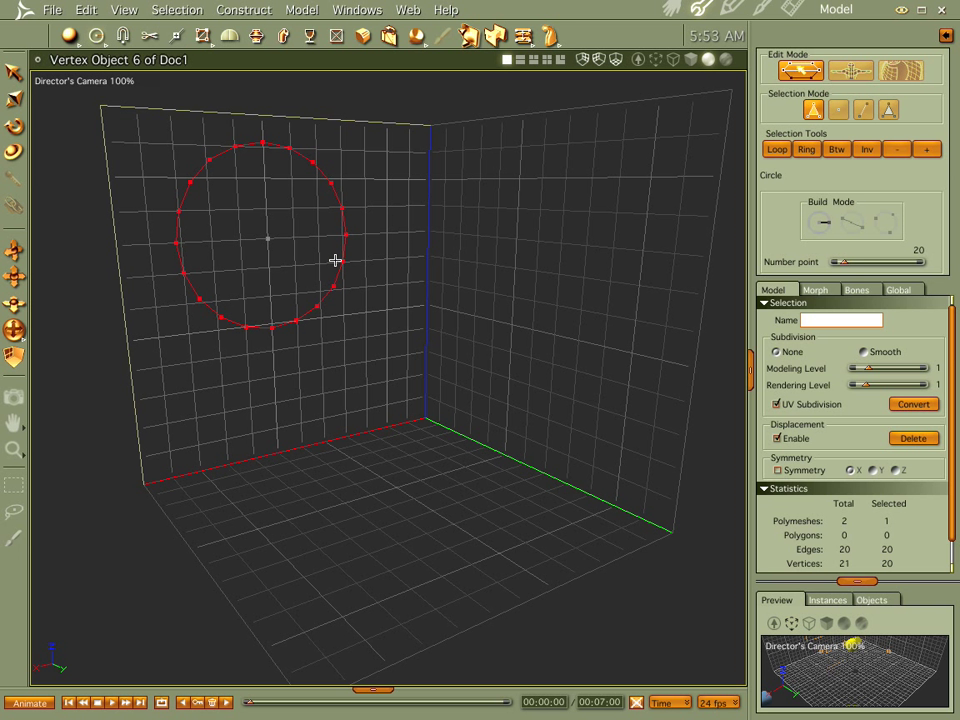
key("Return")
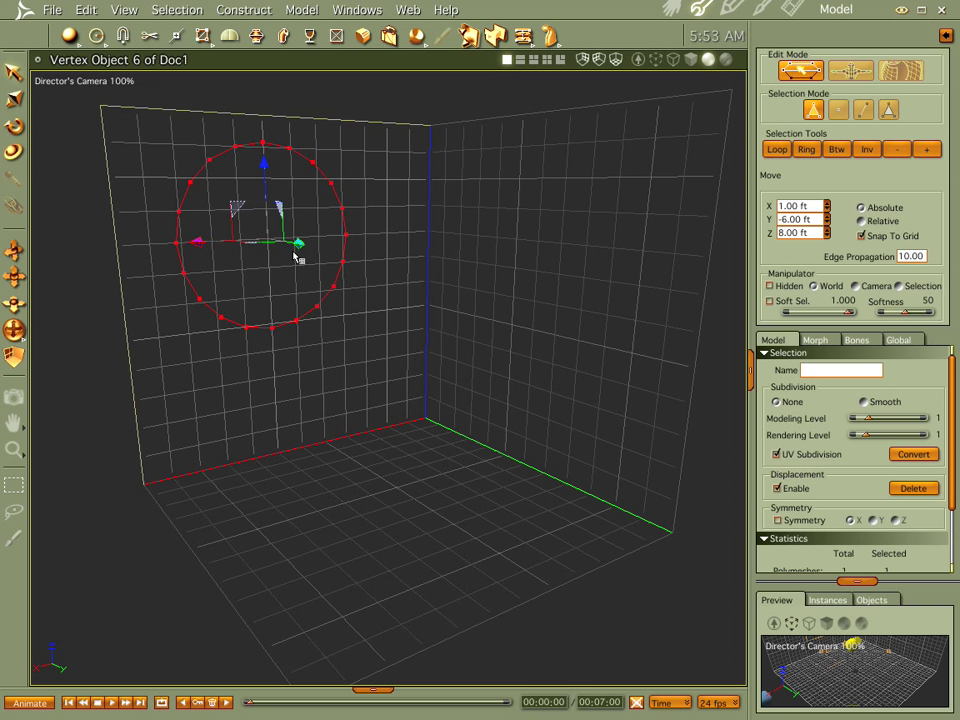
Move the circle along Y to -20 ft and return it with Move to Drawing Plane
left_click_drag(298, 241, 162, 228)
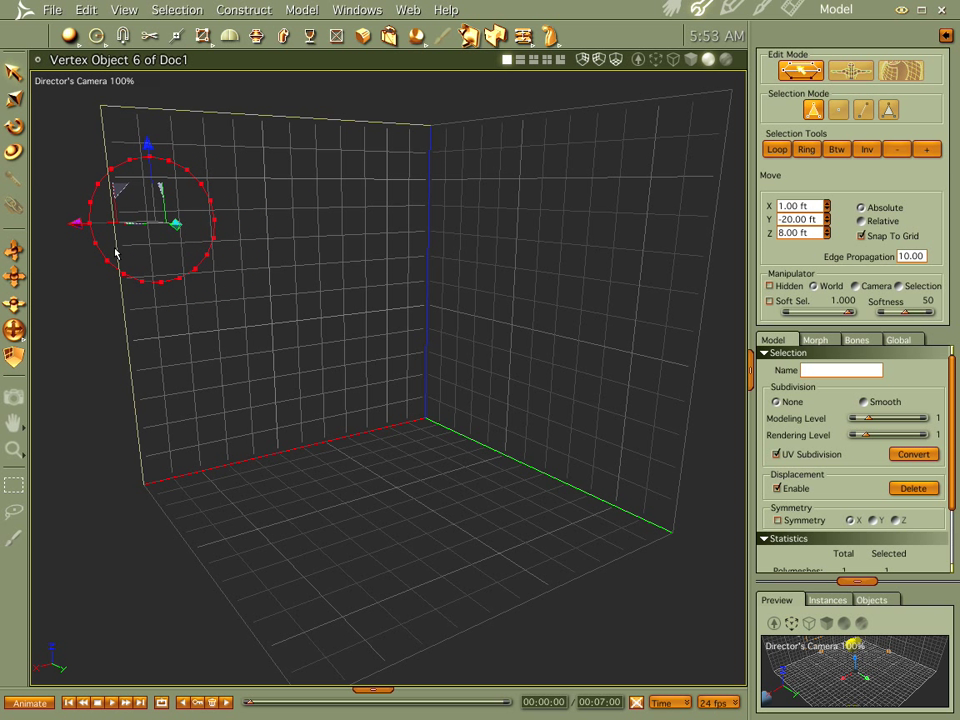
left_click(301, 9)
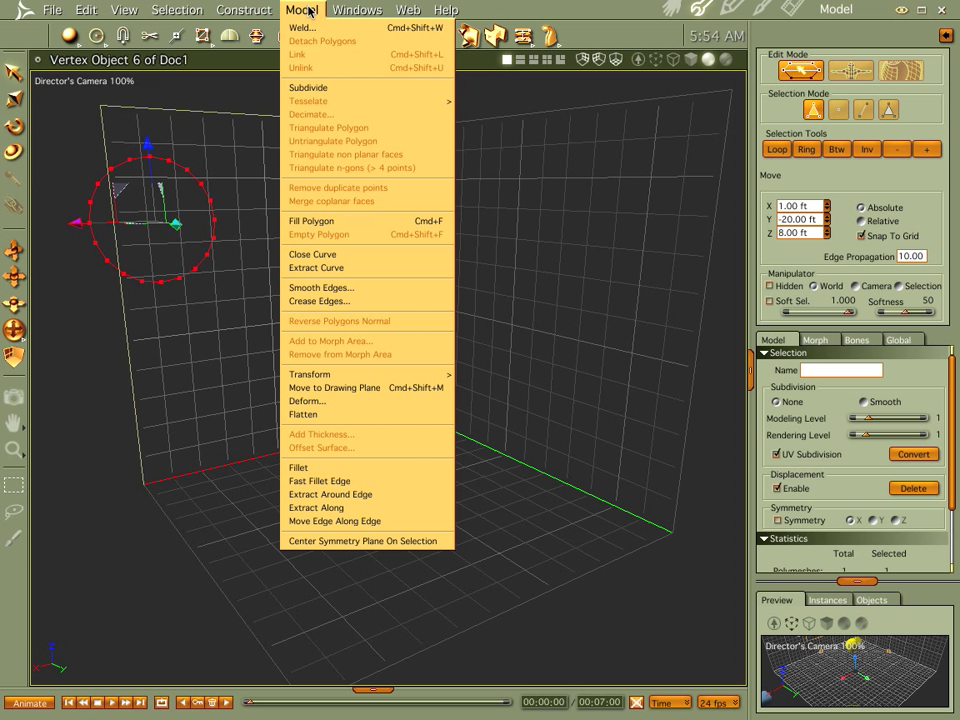
left_click(333, 389)
middle_click_drag(304, 369, 293, 390)
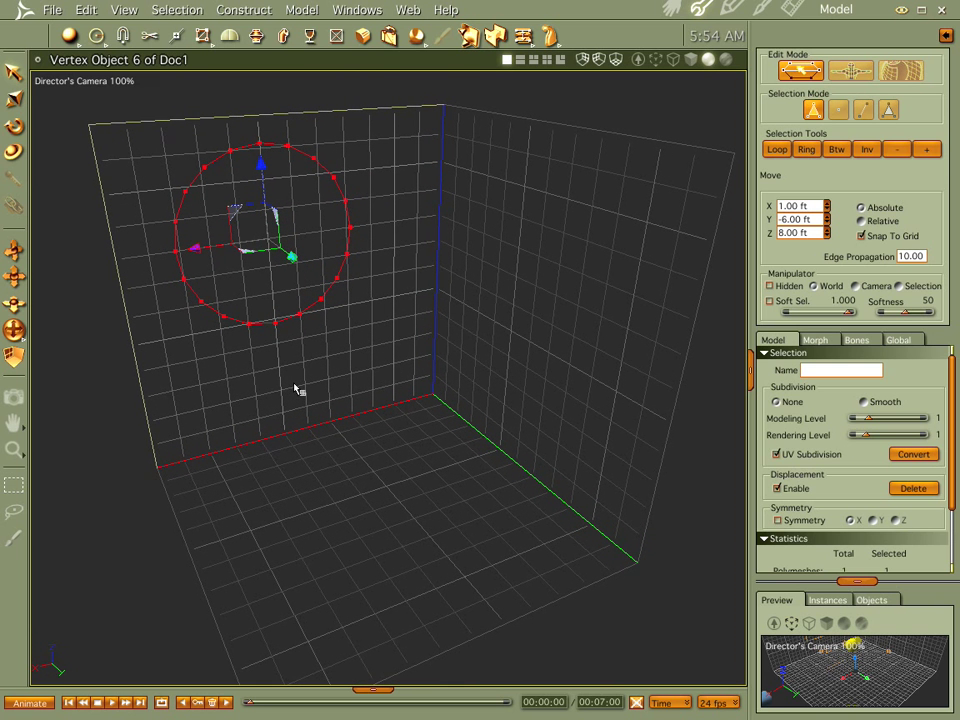
Shift the circle along Y to 2 ft and bring it back to the drawing plane
left_click(297, 9)
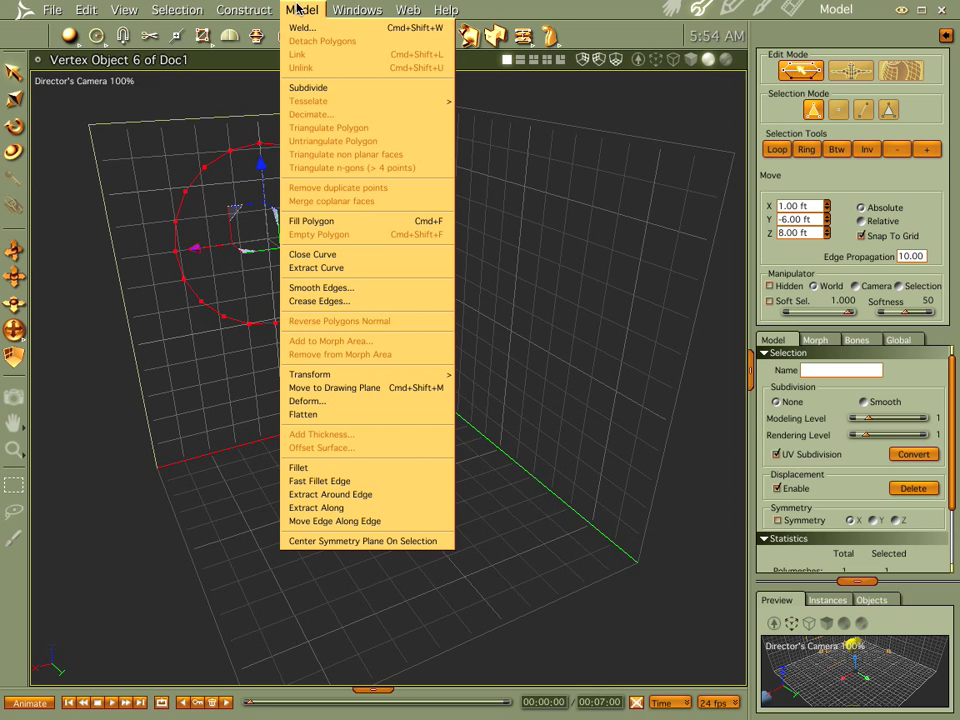
left_click(434, 389)
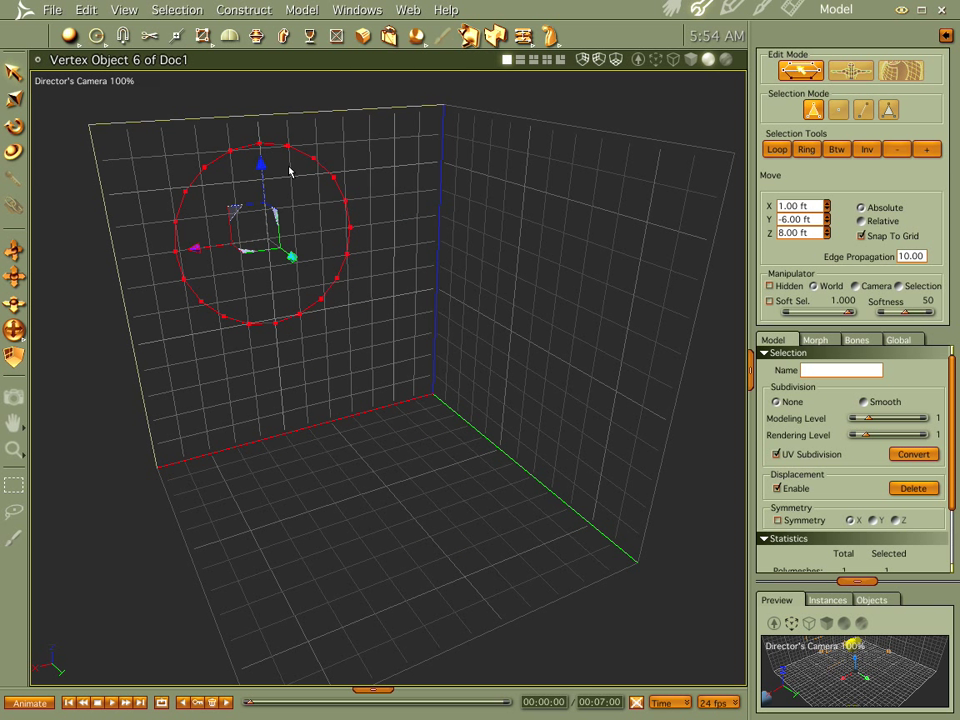
left_click_drag(292, 257, 423, 374)
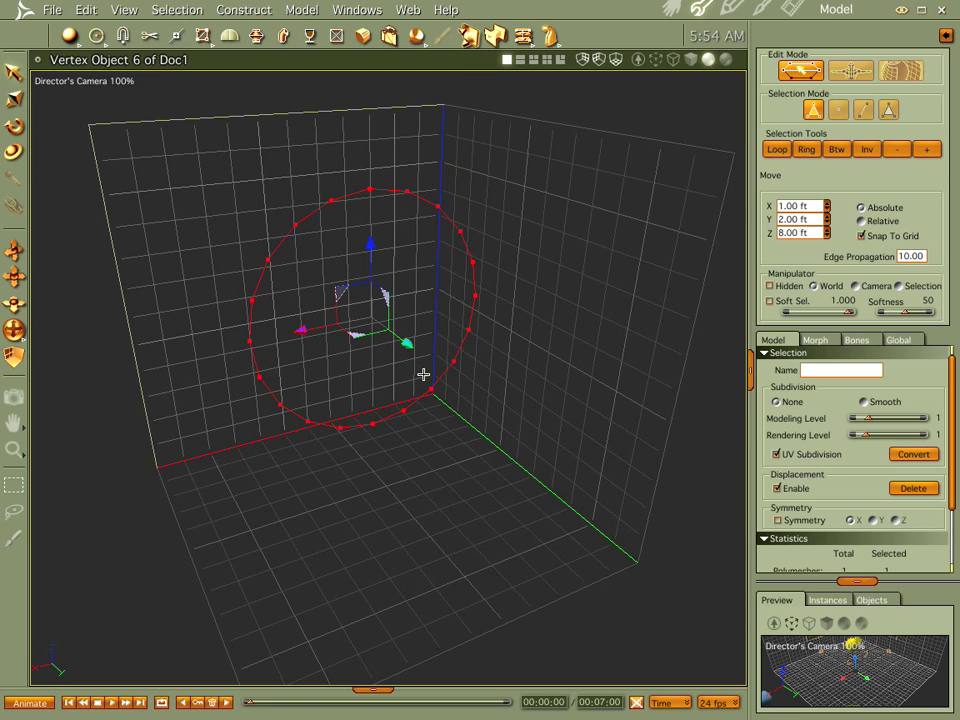
key("ctrl+z")
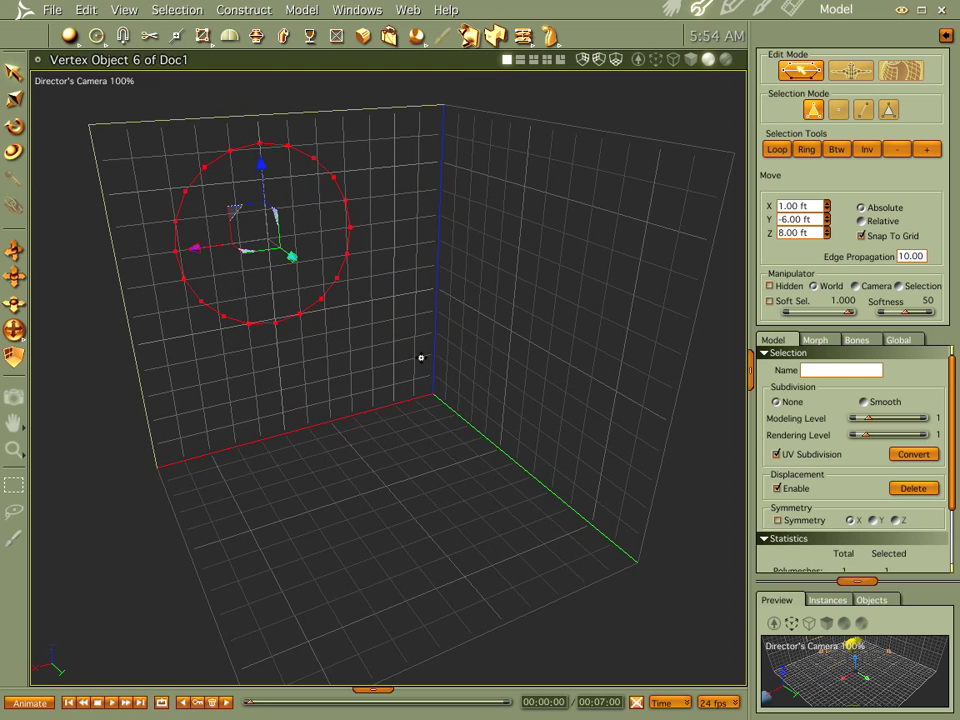
Try rotating the circle about the Z axis by a numeric angle
middle_click_drag(420, 358, 448, 362)
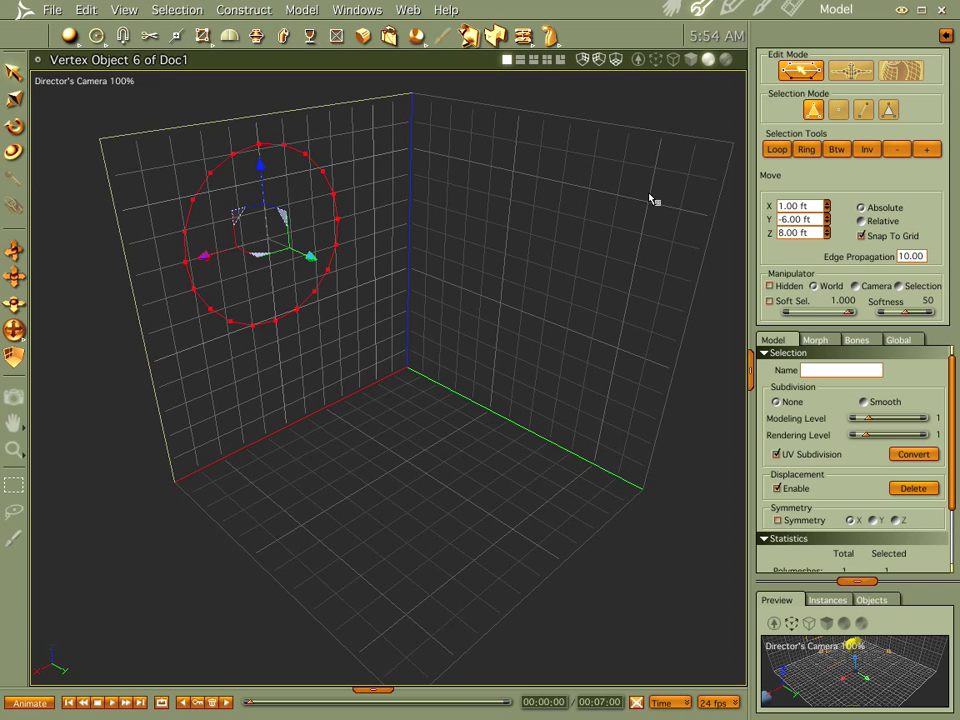
key("r")
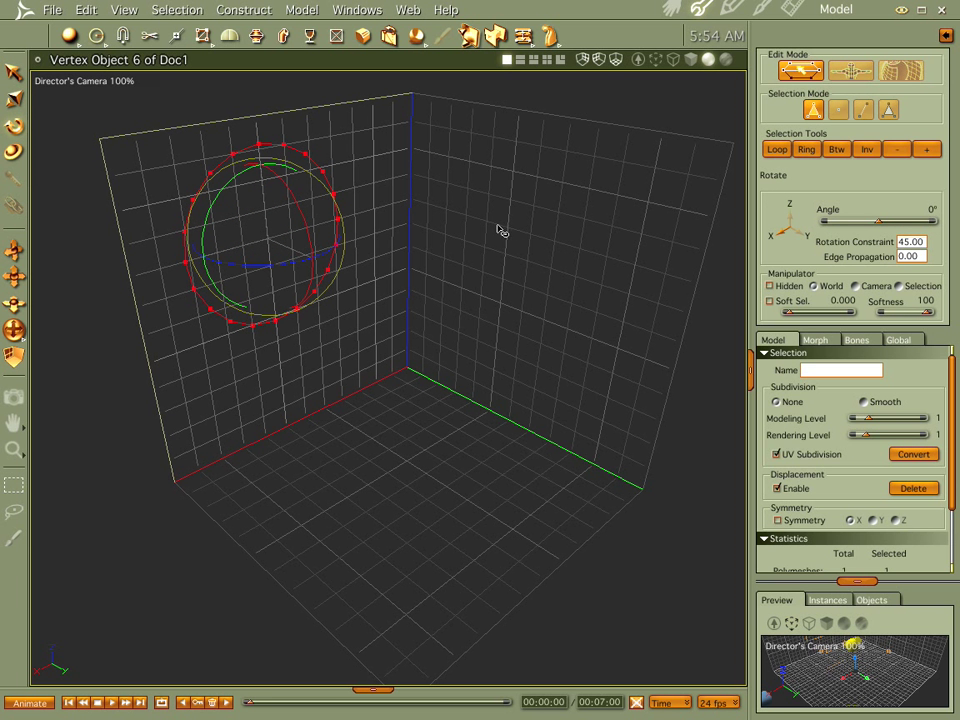
mouse_move(381, 206)
middle_mouse_down()
mouse_move(512, 240)
mouse_move(368, 224)
middle_mouse_up()
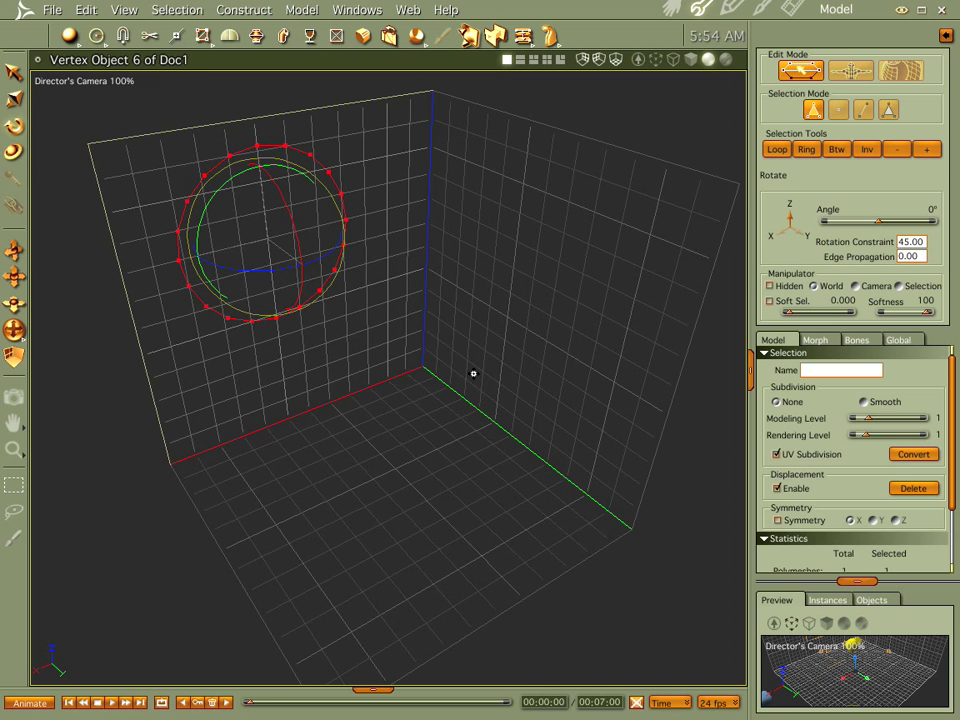
mouse_move(474, 375)
middle_mouse_down()
mouse_move(605, 355)
mouse_move(467, 379)
middle_mouse_up()
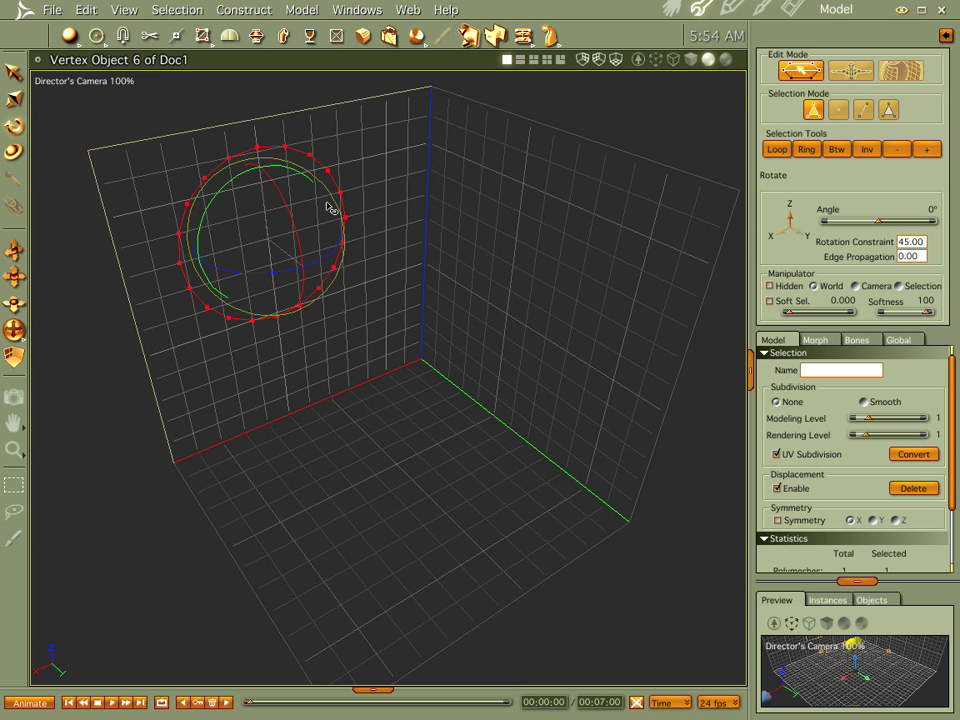
left_click(932, 210)
key("Return")
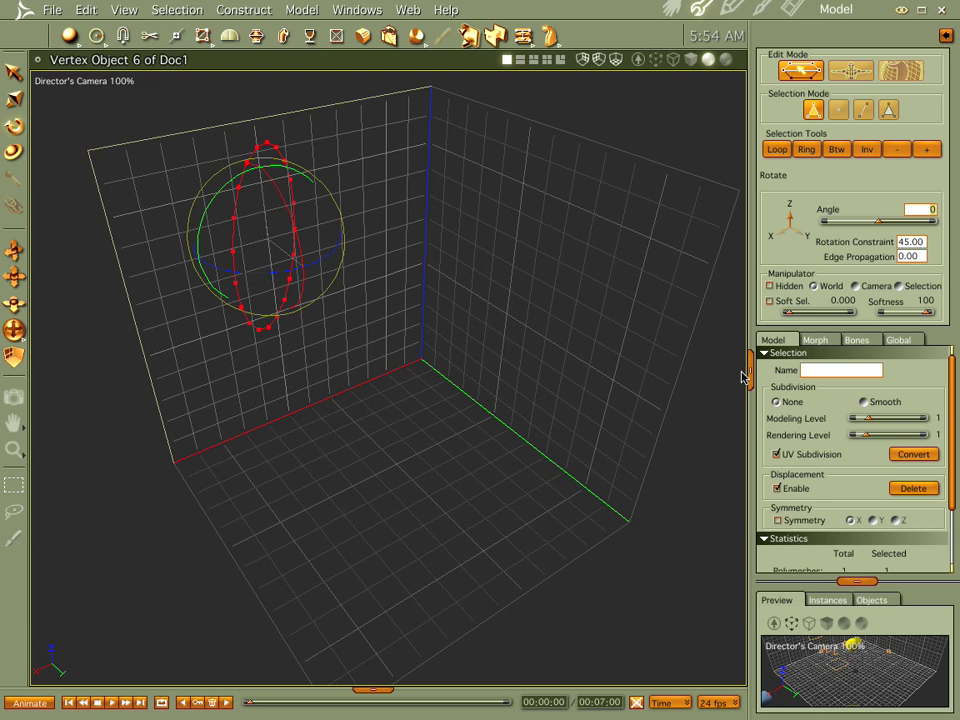
middle_click_drag(341, 368, 384, 343)
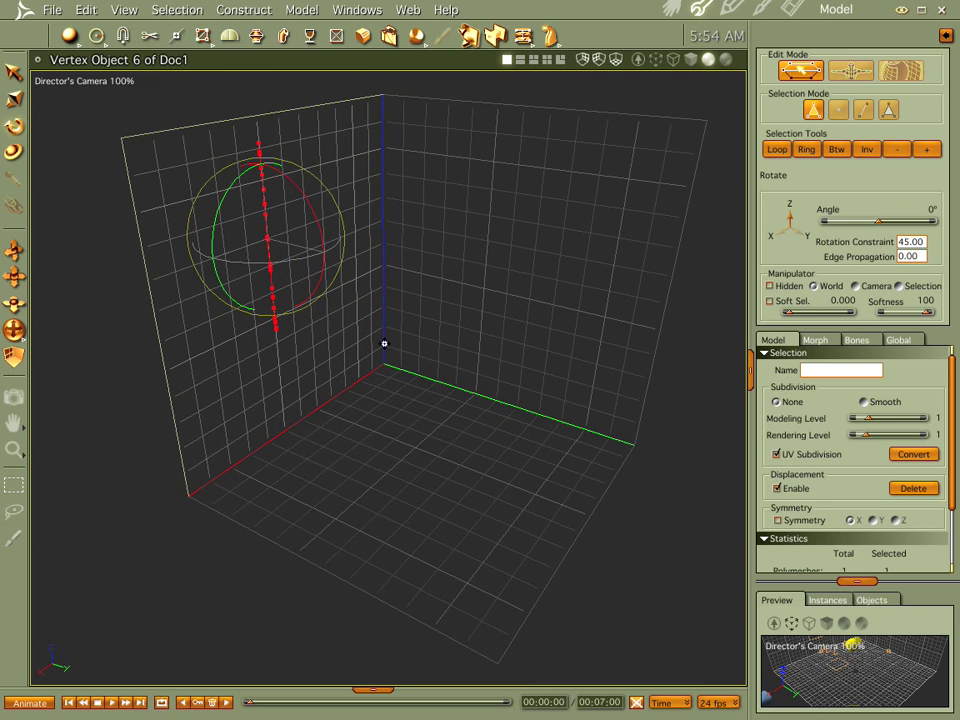
key("ctrl+z")
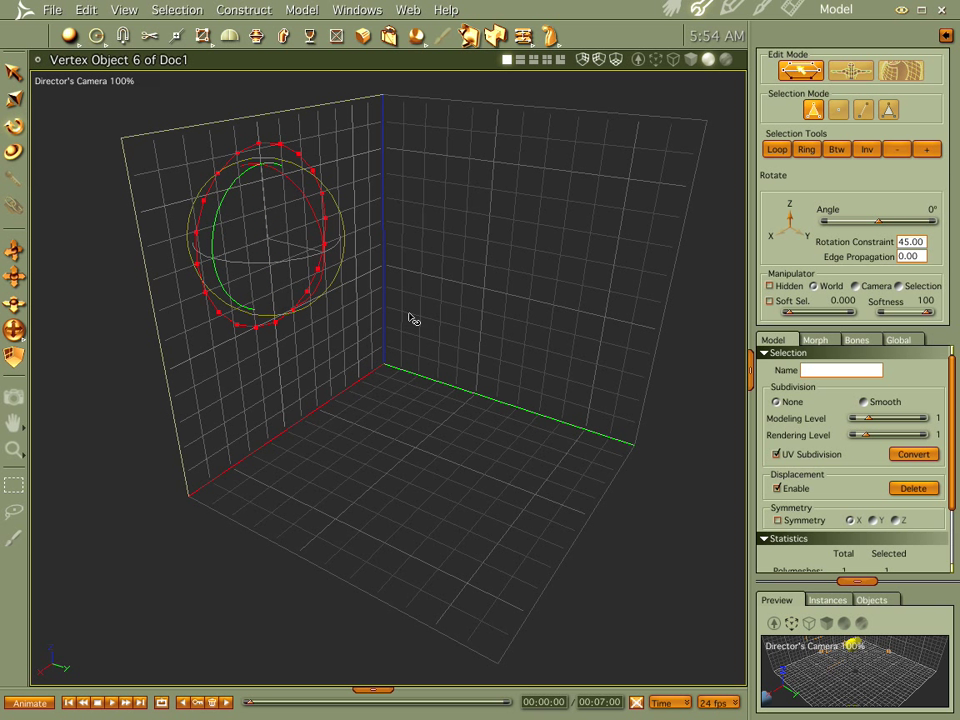
Try a numeric rotation of the circle about the Z axis in the opposite direction
left_click(930, 210)
key("Return")
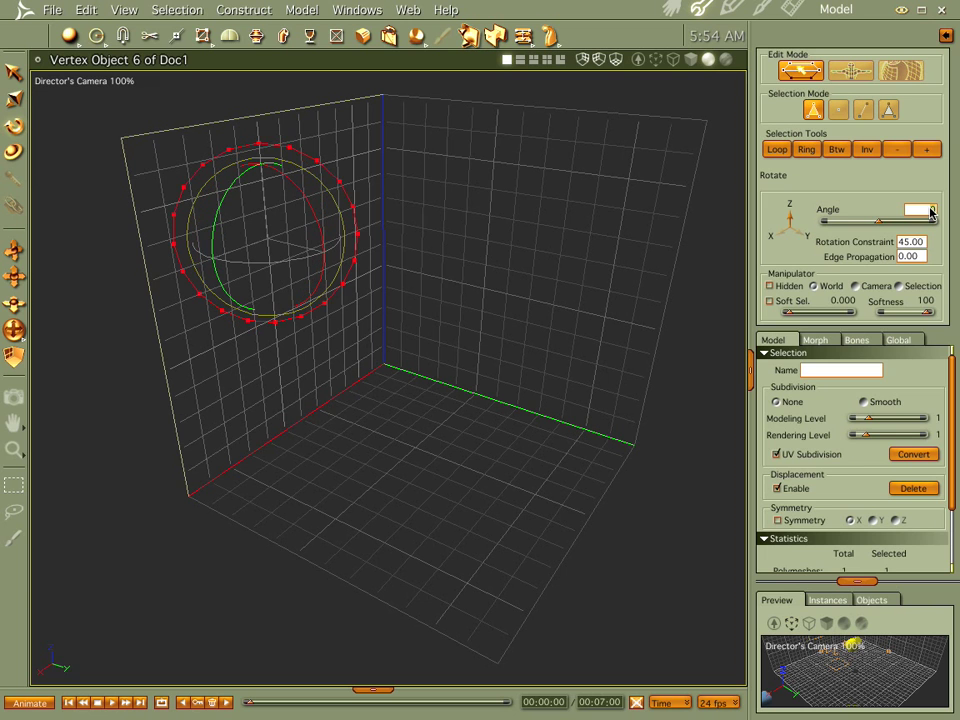
middle_click_drag(679, 152, 654, 259)
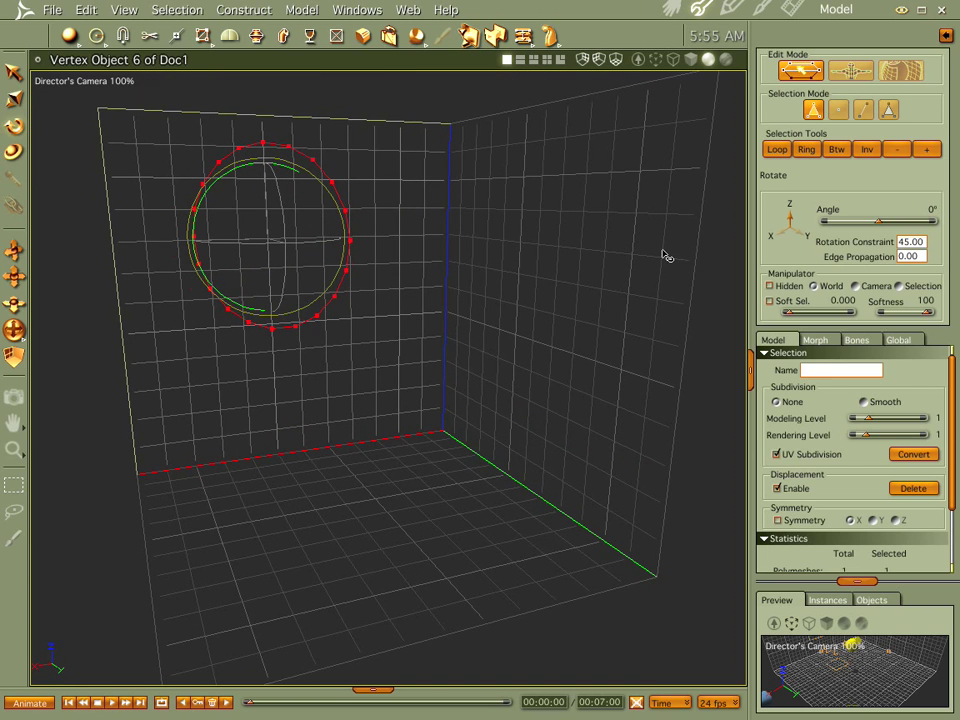
middle_click_drag(579, 414, 486, 379)
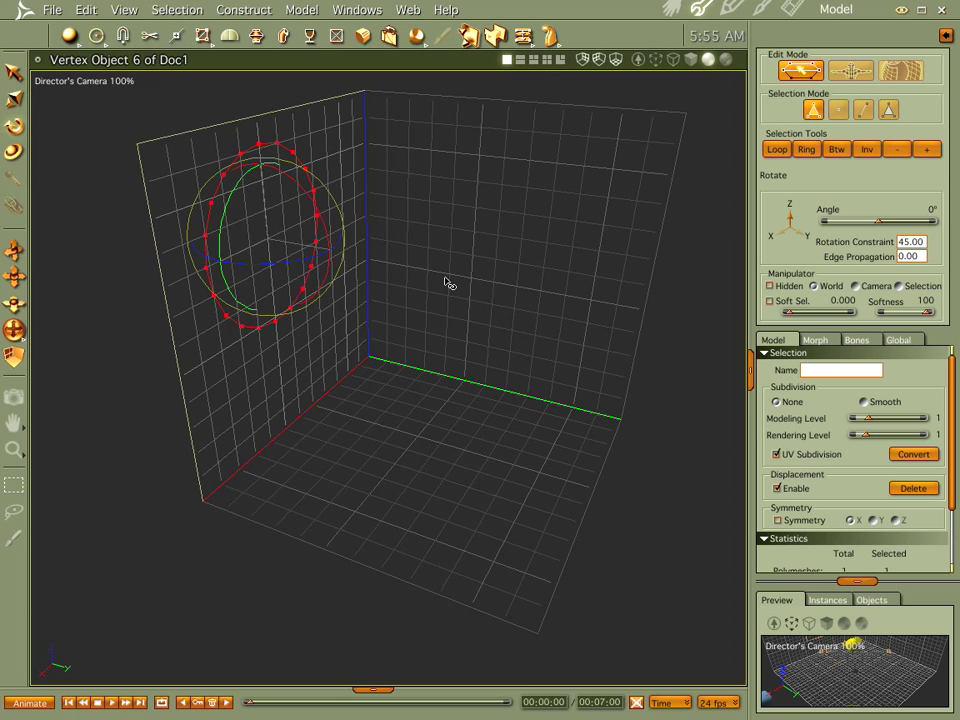
middle_click_drag(449, 283, 397, 276)
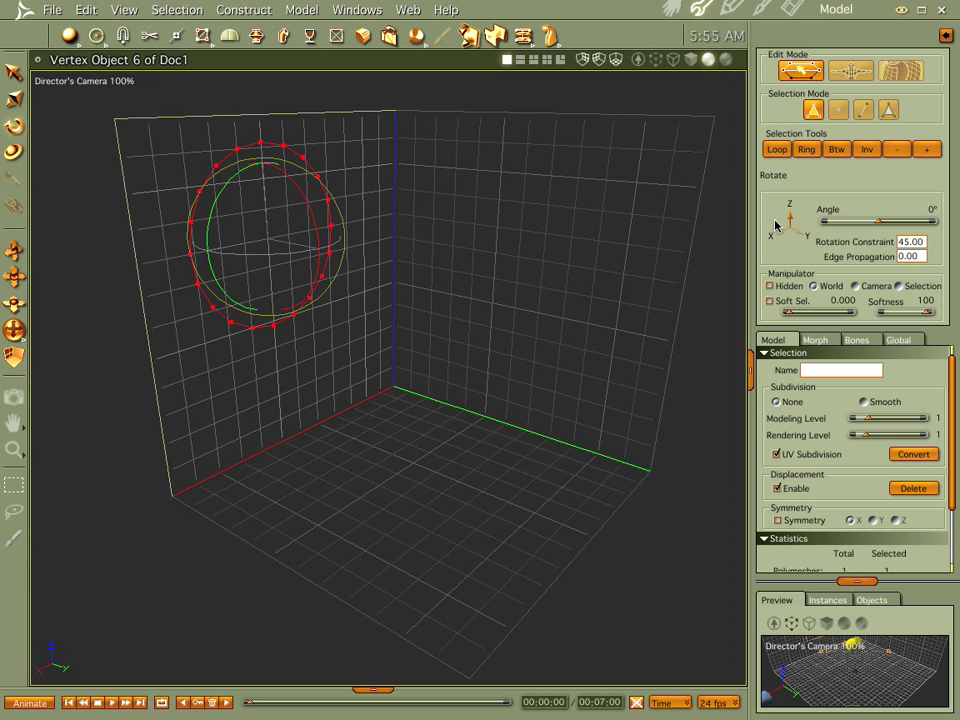
middle_click_drag(574, 264, 498, 262)
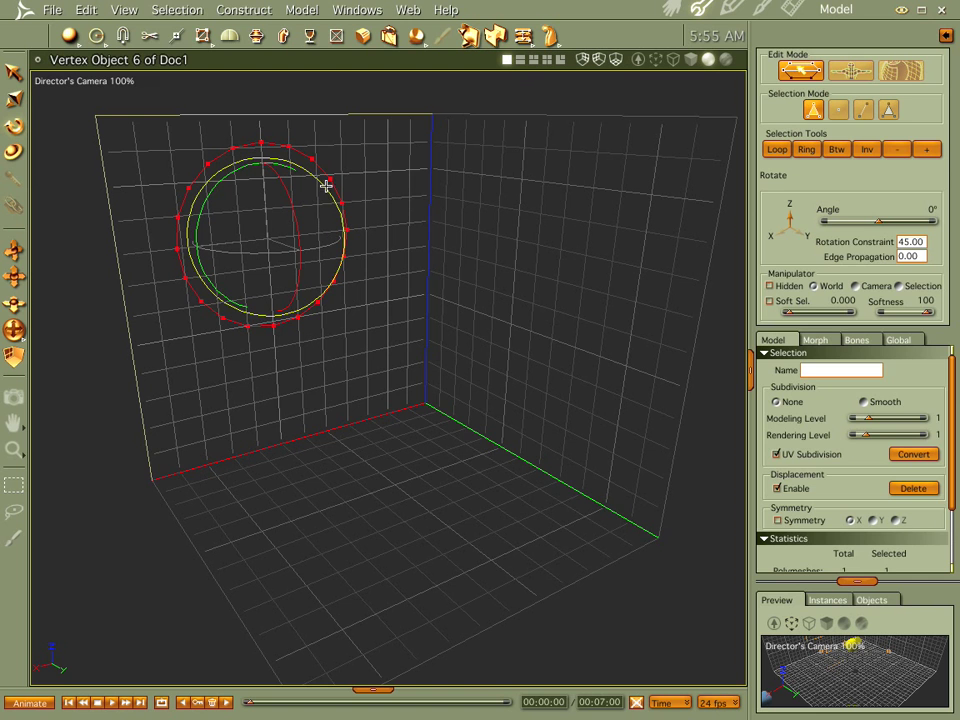
Duplicate the circle and move the copy along Y to -1 ft
middle_click_drag(197, 254, 245, 264)
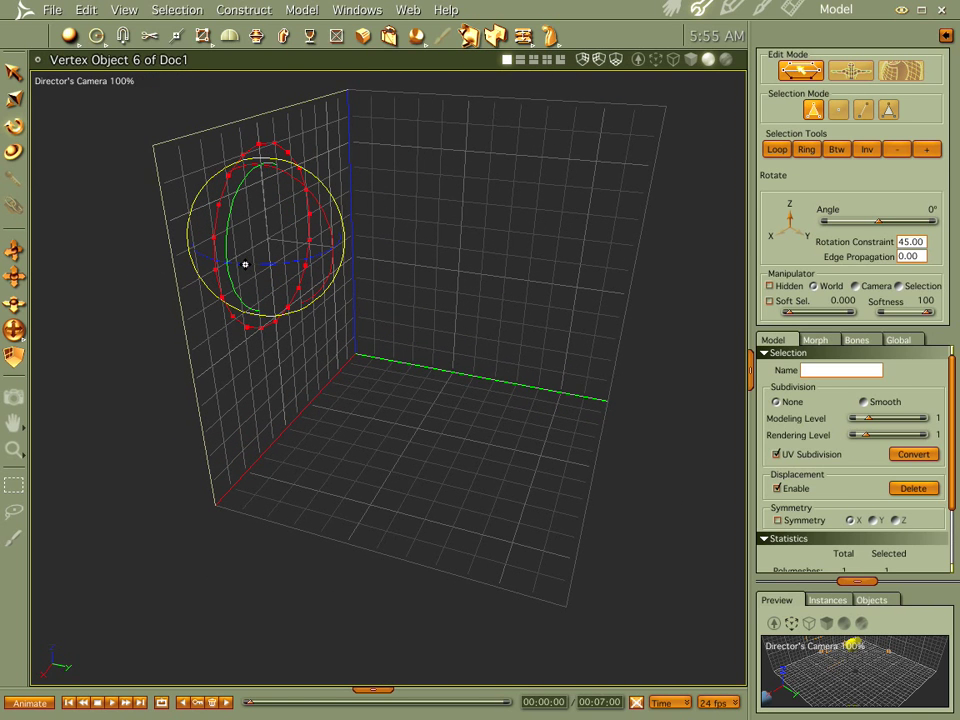
key("ctrl+d")
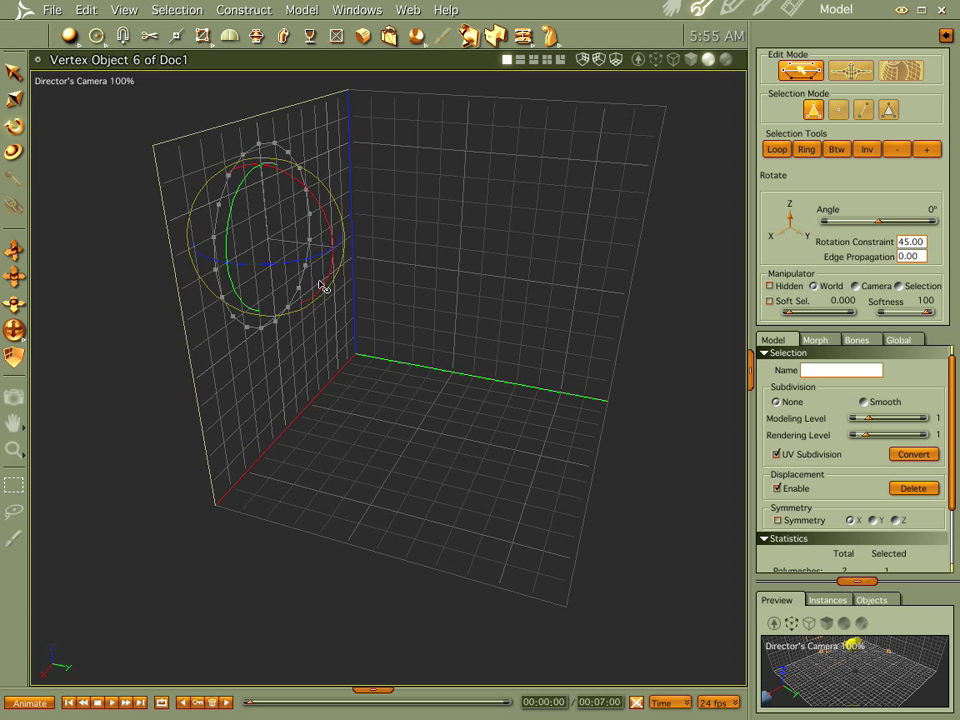
key("m")
left_click_drag(334, 251, 470, 380)
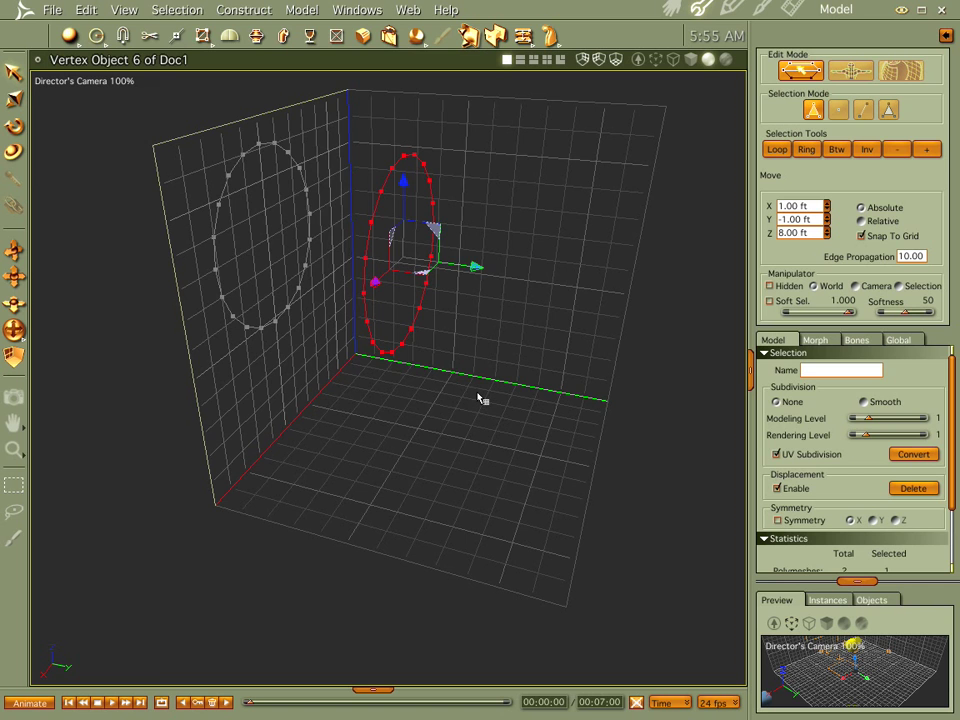
Connect the two circles with a Ruled Surface, and undo the surface
middle_click_drag(480, 399, 482, 351)
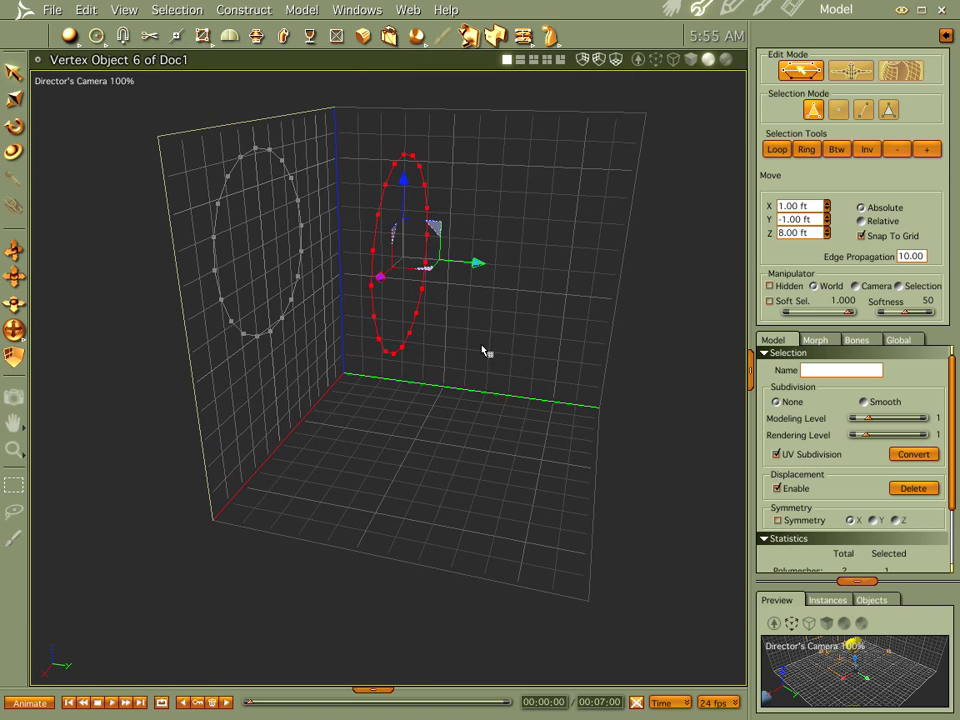
left_click(549, 36)
left_click(546, 66)
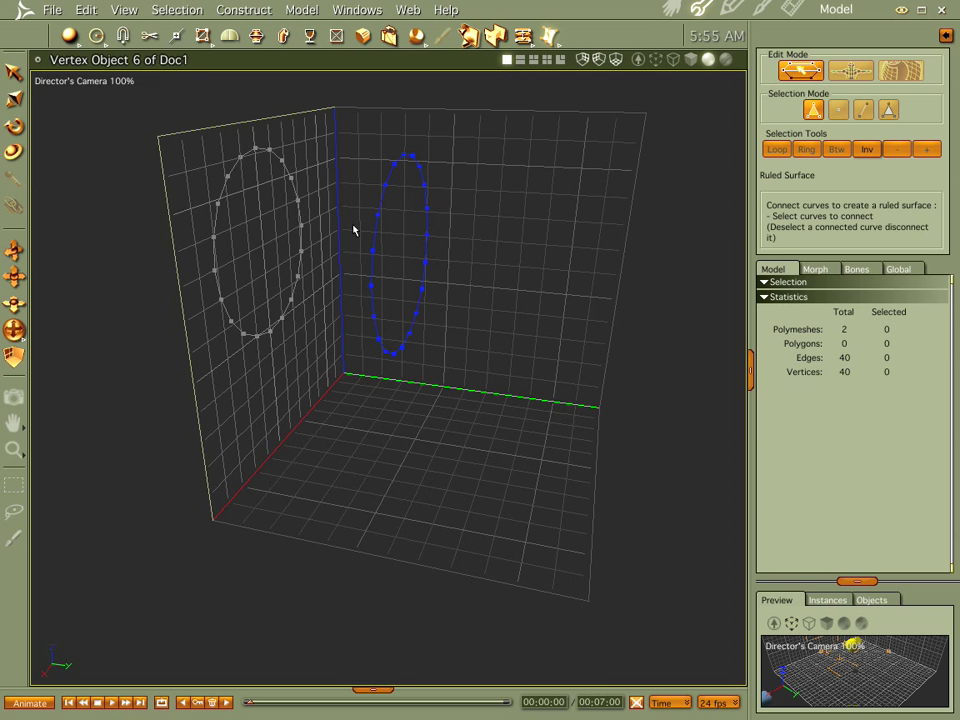
left_click(219, 198)
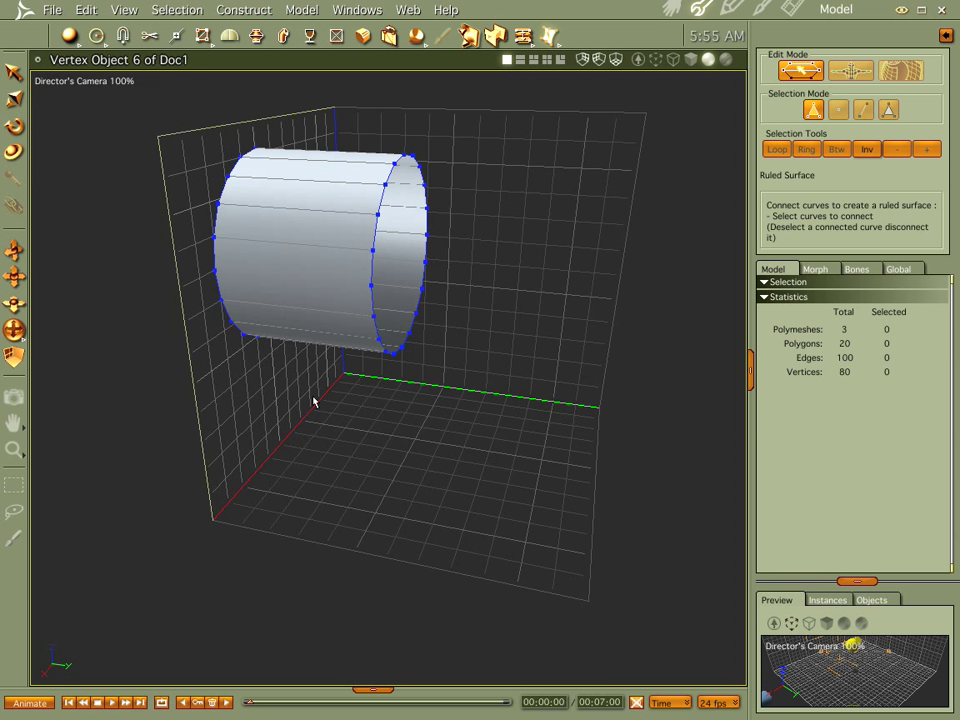
mouse_move(428, 368)
middle_mouse_down()
mouse_move(274, 375)
mouse_move(429, 360)
mouse_move(419, 386)
middle_mouse_up()
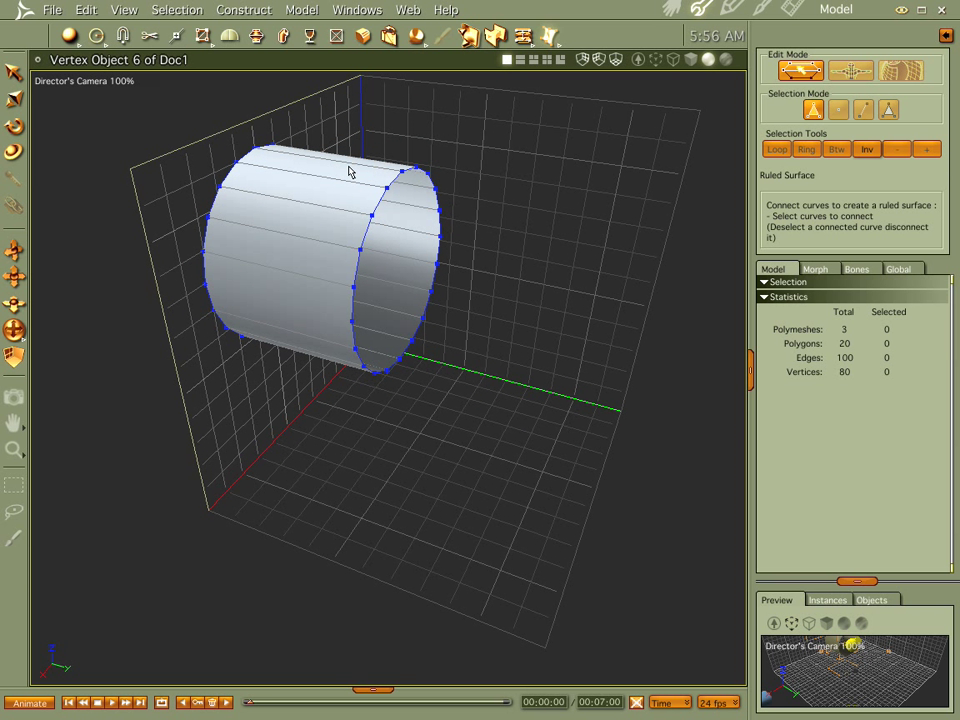
key("ctrl+z")
left_click(474, 405)
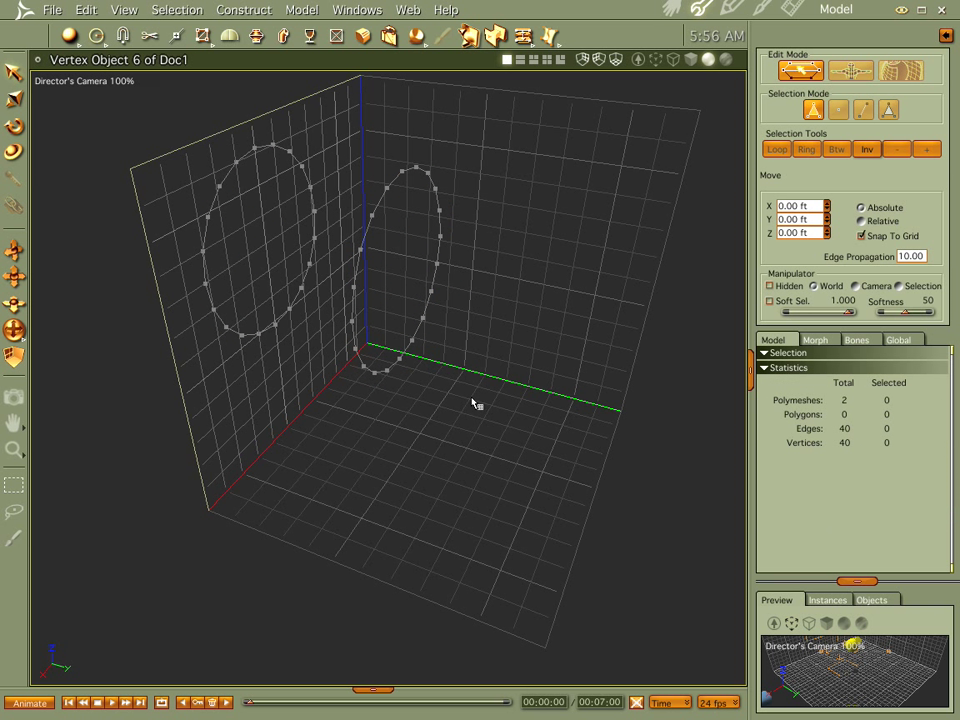
Duplicate the second circle and move the copy along Y to 3 ft
left_click(358, 270)
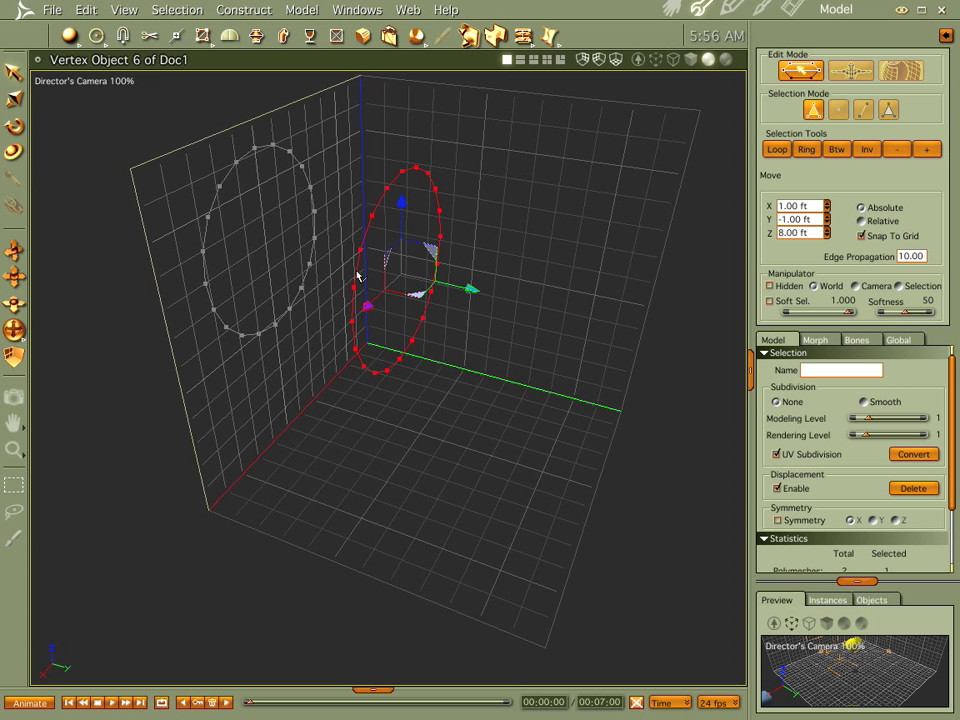
key("ctrl+d")
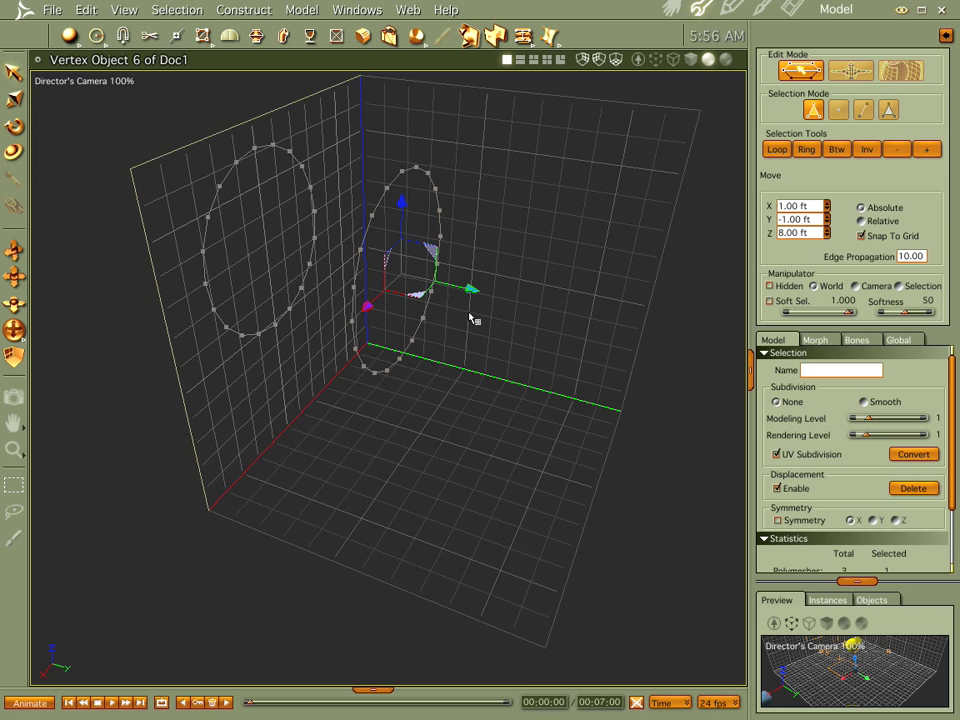
left_click_drag(467, 289, 762, 355)
key("ctrl+d")
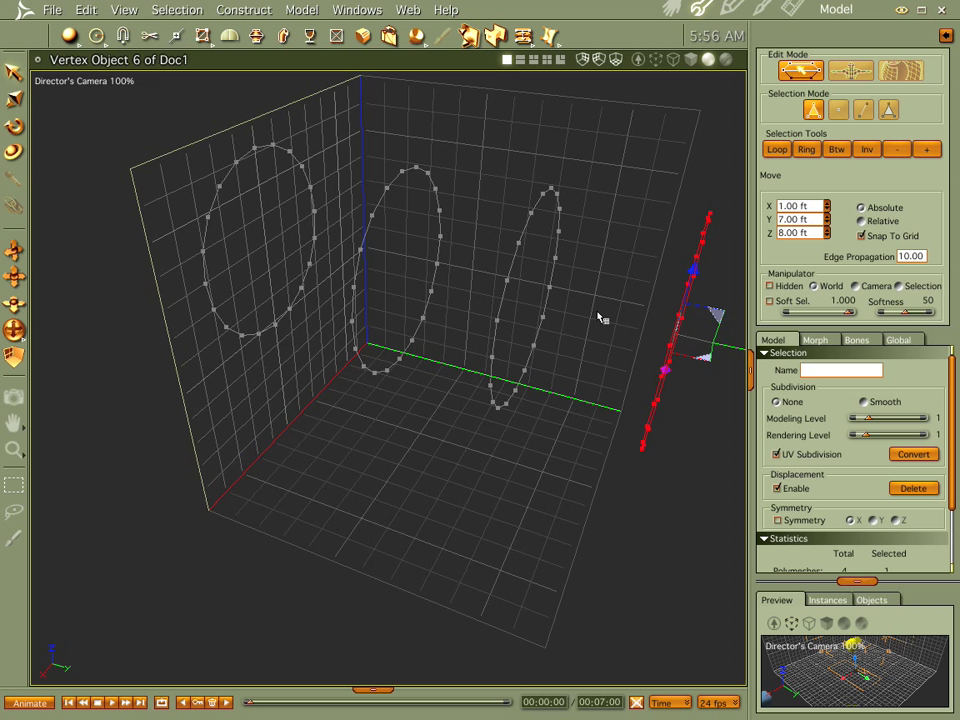
key("ctrl+z")
key("ctrl+z")
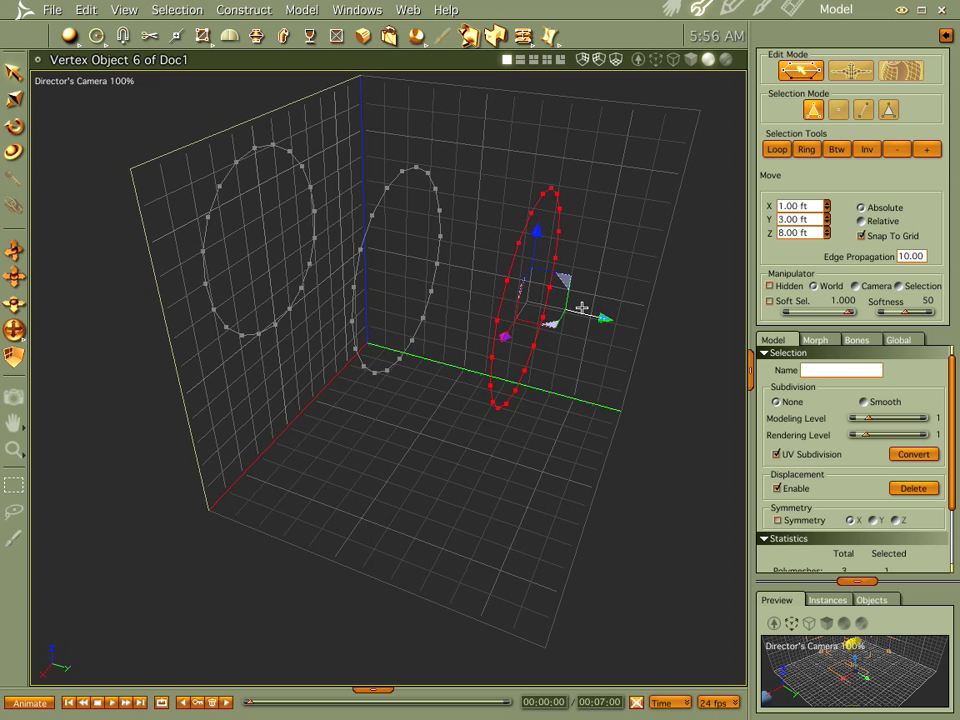
Rotate the third circle by 45 degrees about the Z axis
key("r")
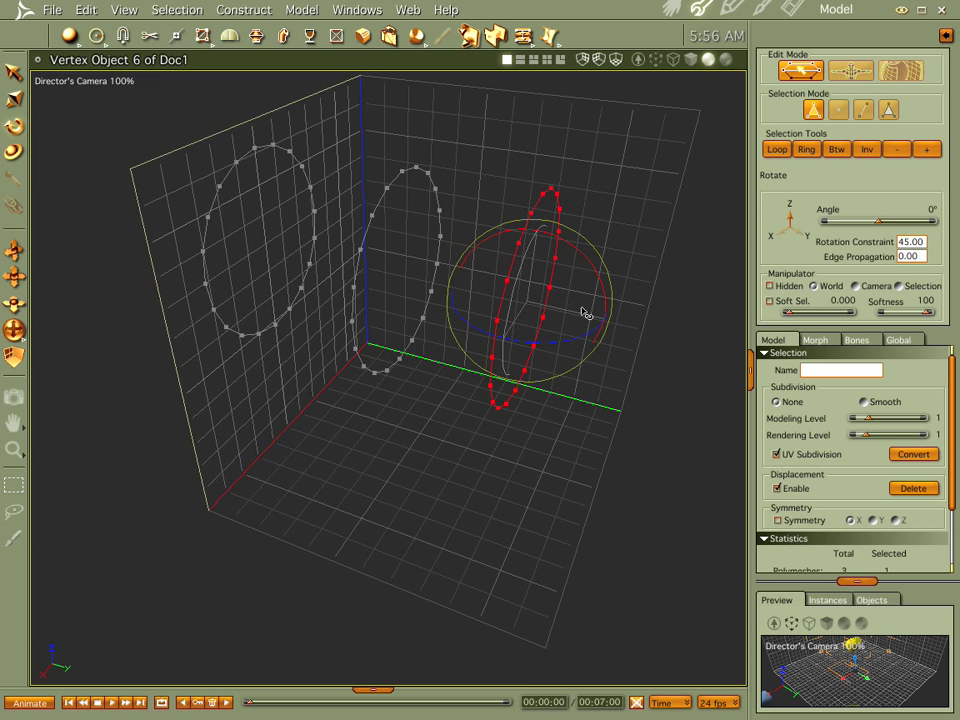
left_click(932, 211)
key("Return")
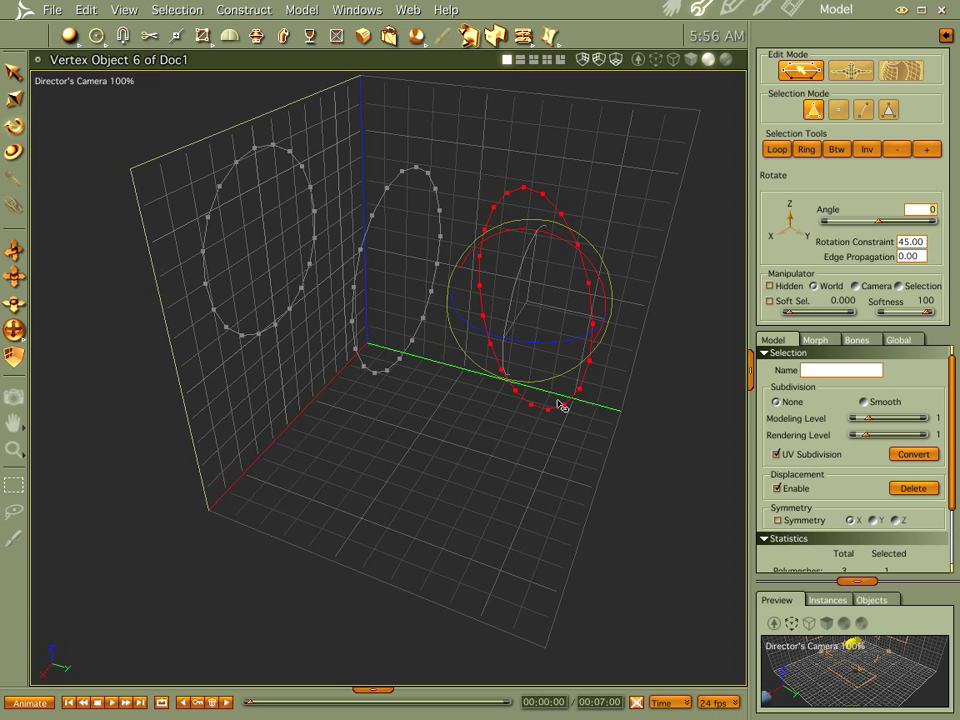
Duplicate the rotated third circle and move the copy along X to -2 ft
key("ctrl+d")
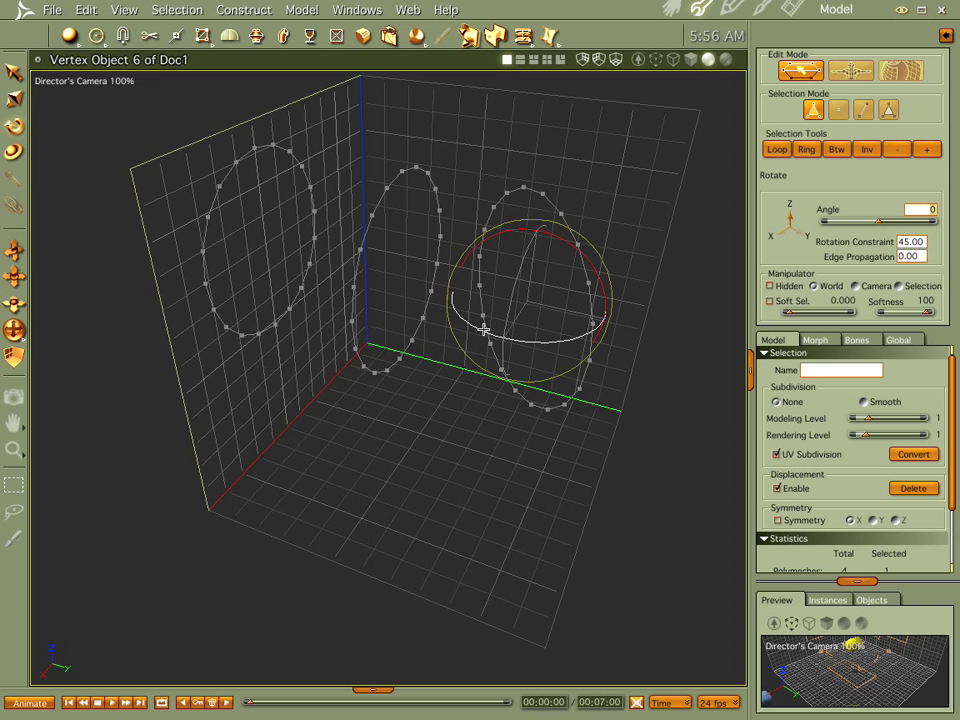
key("t")
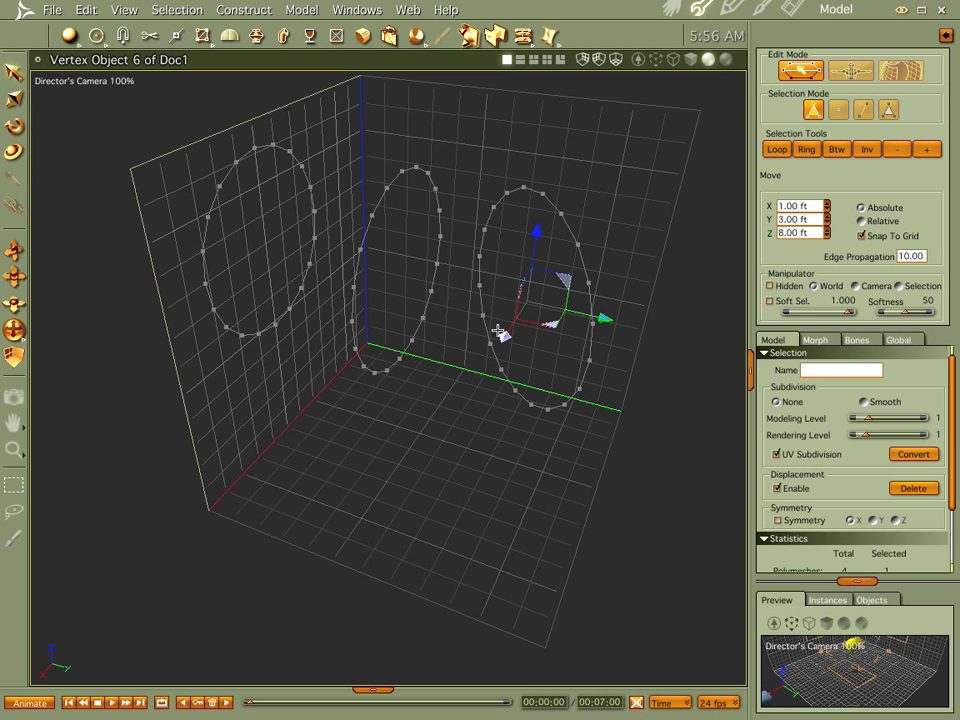
left_click_drag(498, 326, 521, 299)
left_click(500, 368)
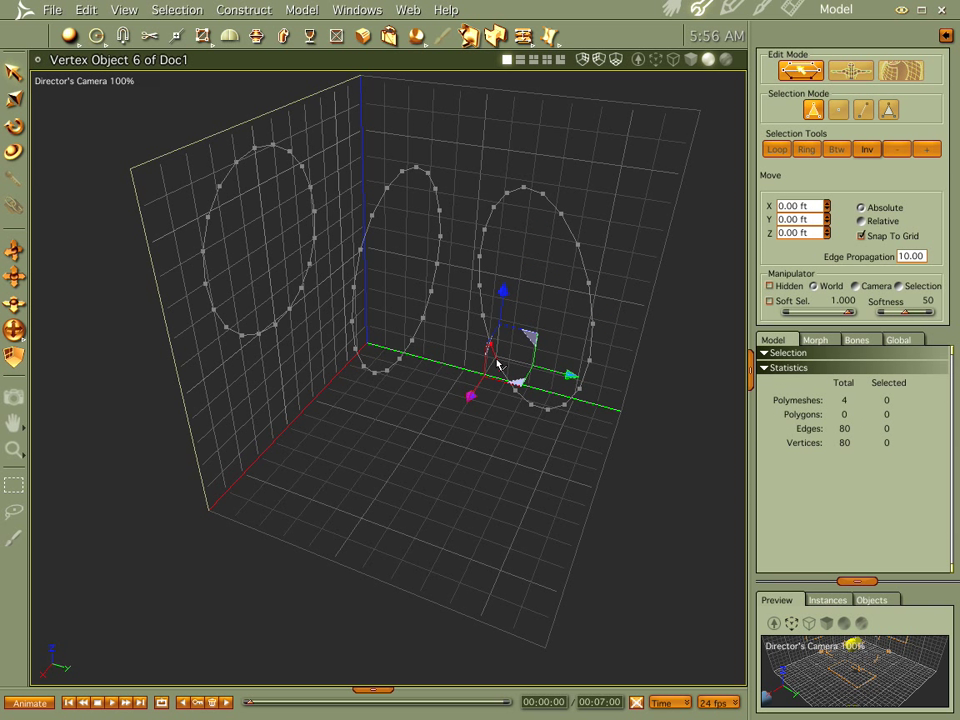
left_click_drag(504, 337, 550, 273)
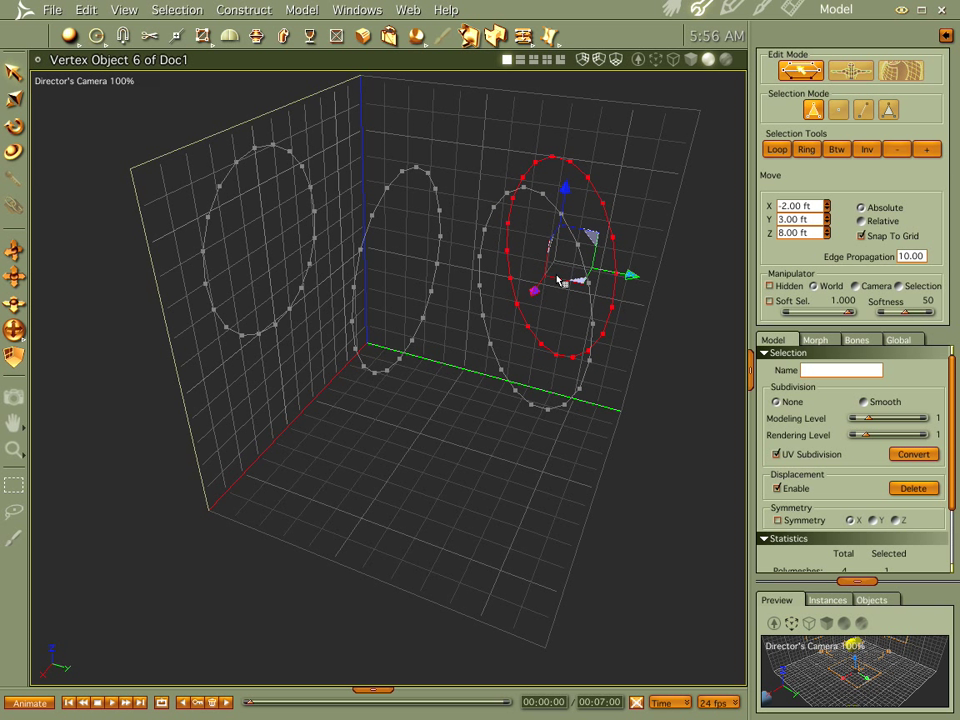
Rotate the fourth circle 45 degrees about the Z axis so it stands perpendicular to the first two circles
key("r")
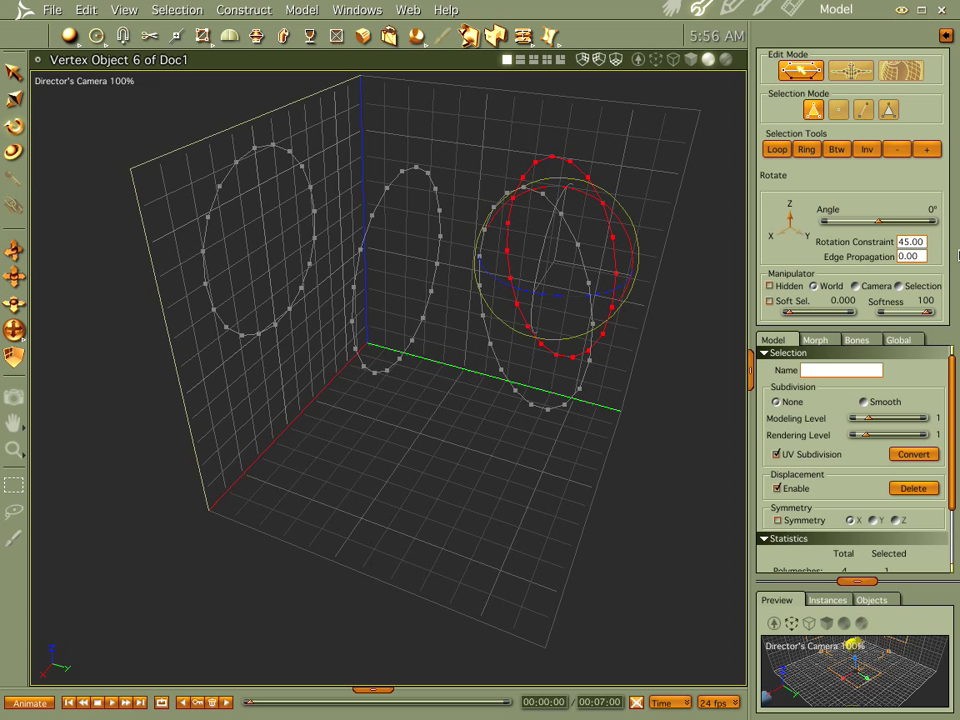
left_click(933, 206)
type("45")
key("Return")
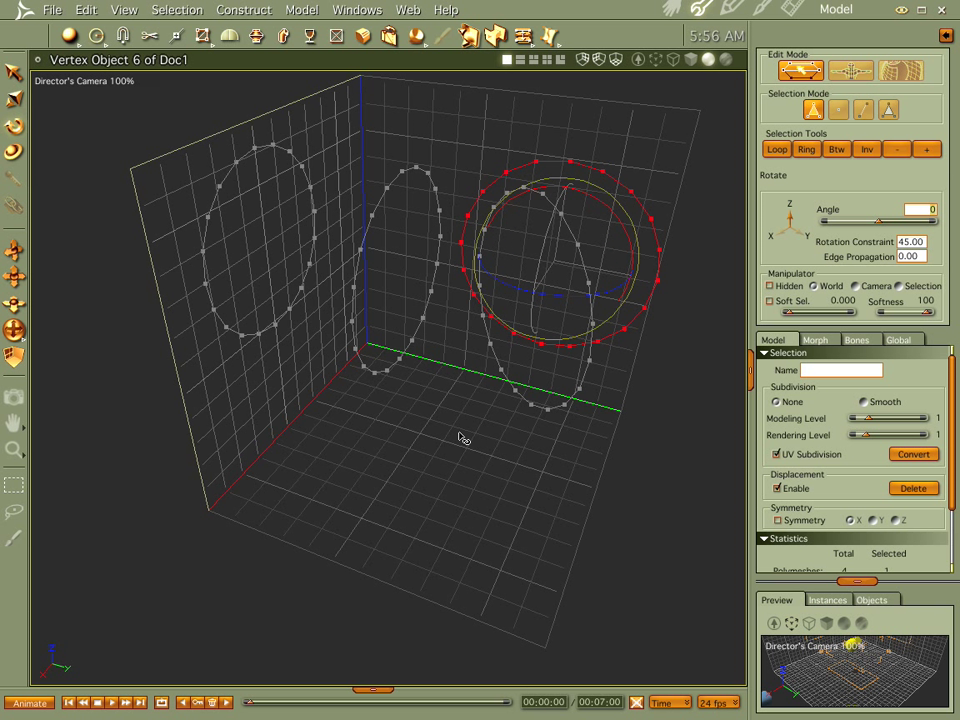
Show the four-view layout and move the fourth circle along X back to the edge of the grid
left_click(547, 60)
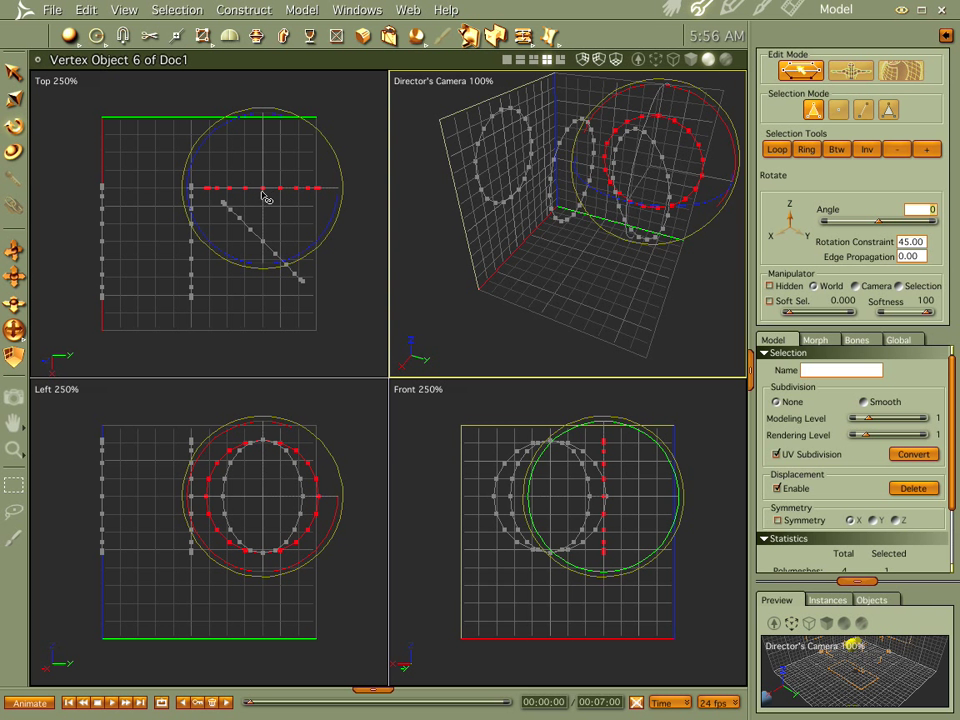
key("t")
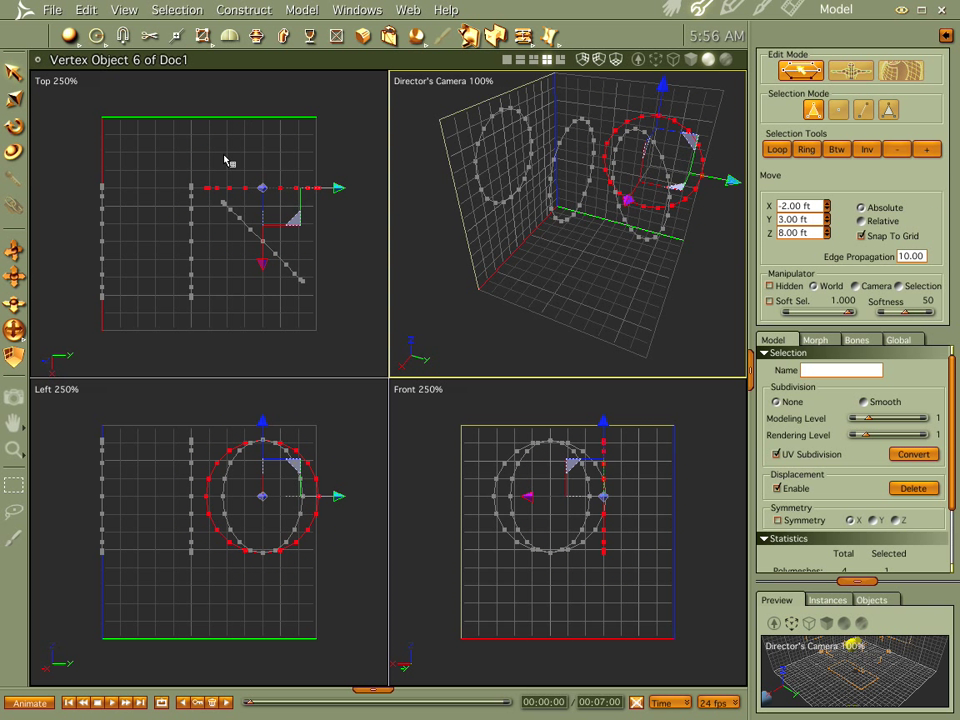
left_click_drag(263, 264, 259, 189)
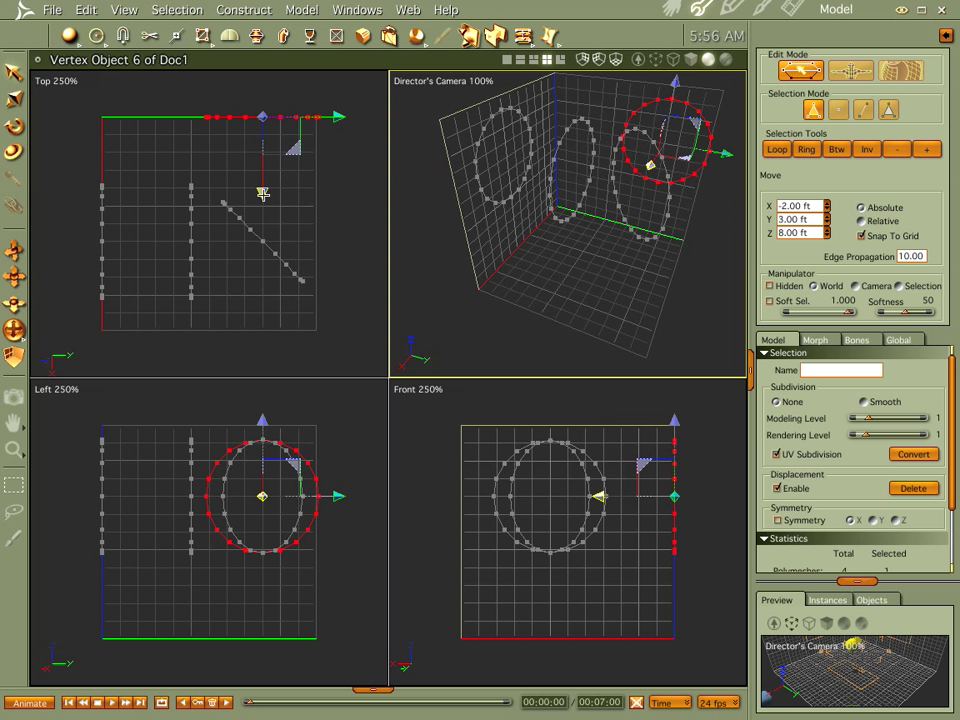
Reposition the diagonal third circle at X -2 ft and Y 2 ft, and deselect it
left_click_drag(257, 238, 259, 240)
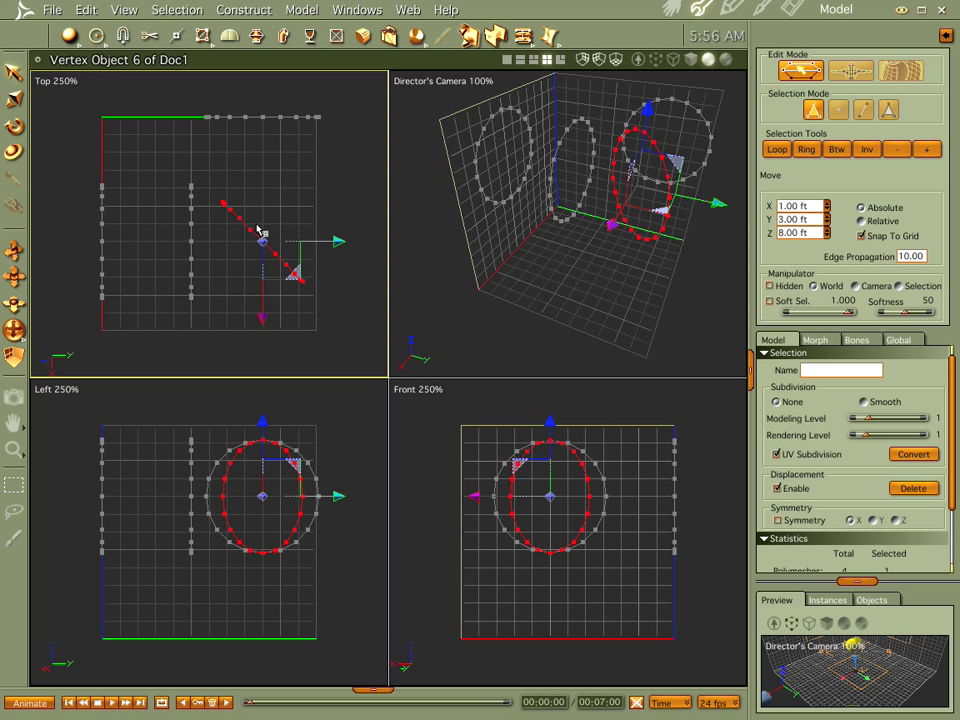
left_click_drag(259, 314, 264, 268)
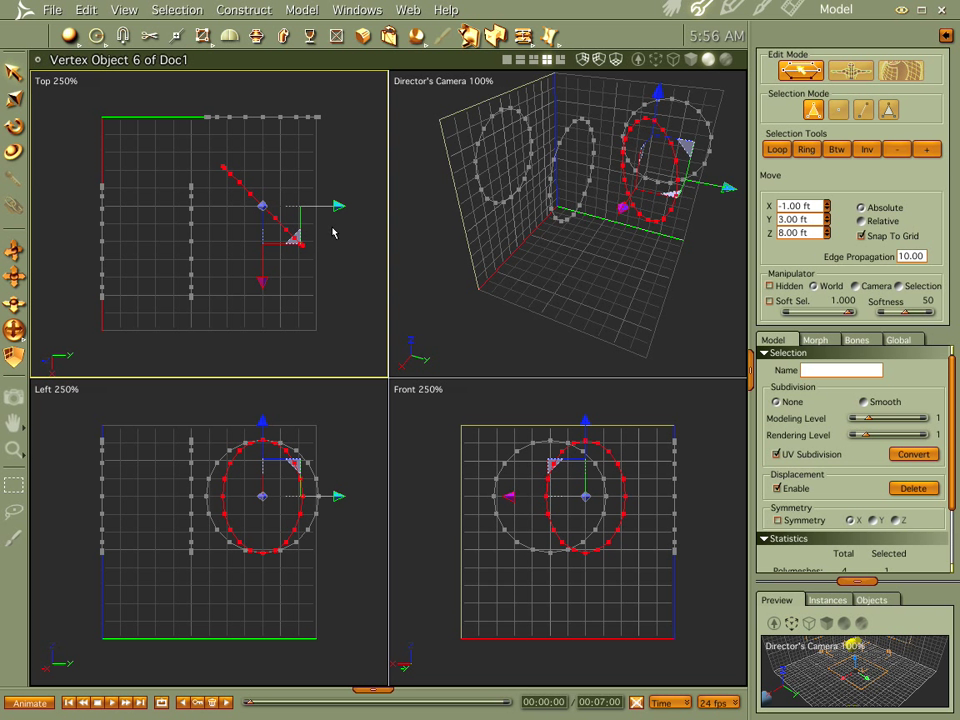
left_click_drag(338, 206, 321, 208)
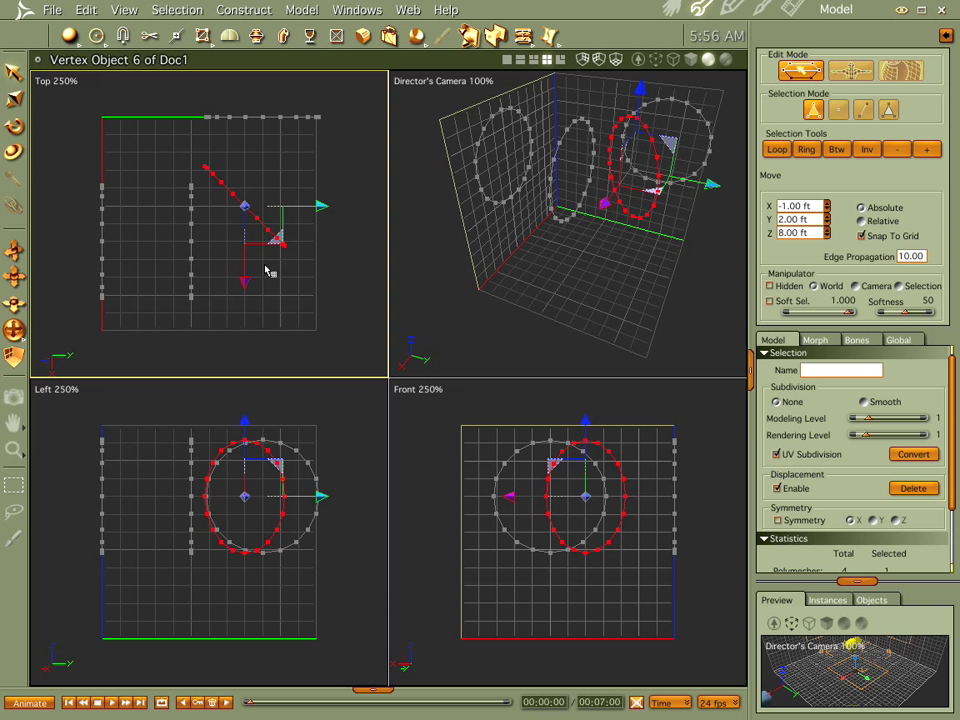
left_click_drag(245, 281, 251, 264)
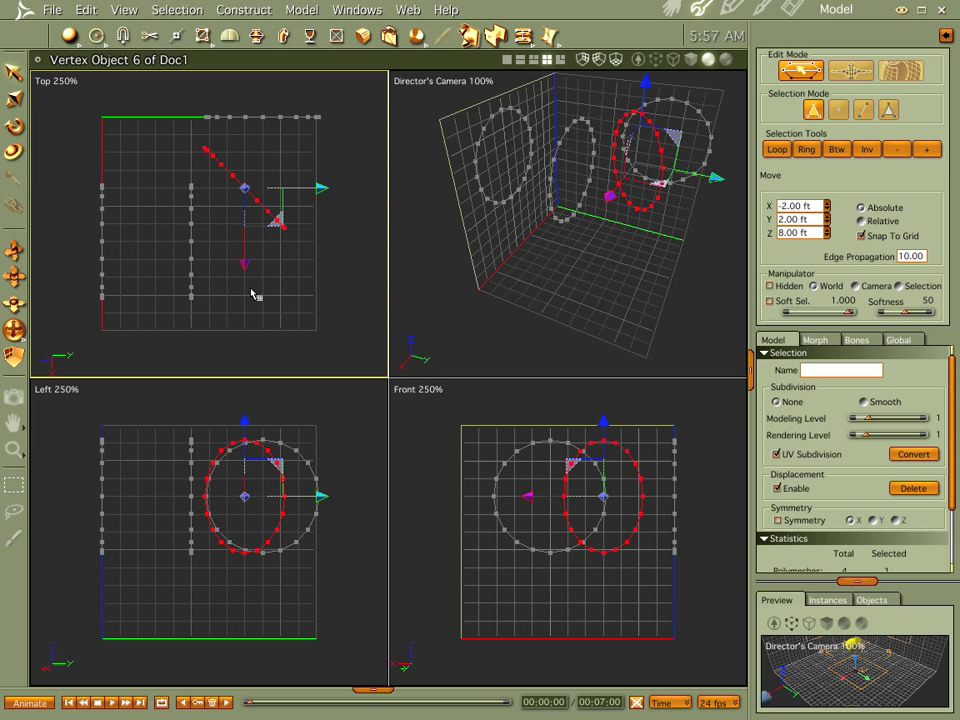
mouse_move(320, 189)
left_mouse_down()
mouse_move(336, 190)
mouse_move(317, 185)
left_mouse_up()
left_click(139, 133)
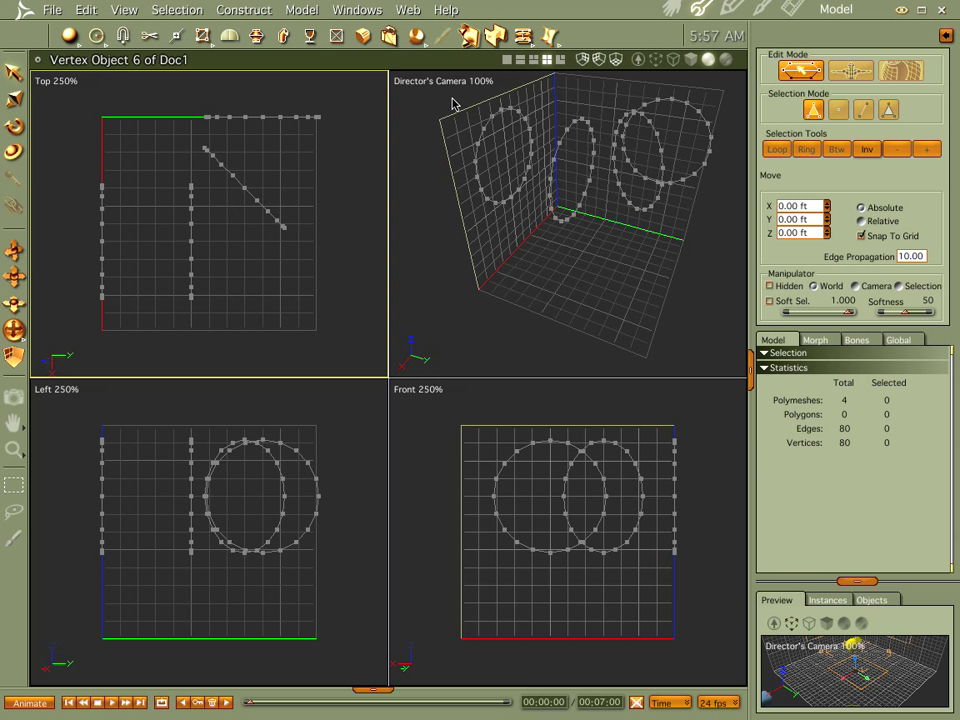
Try connecting all four circles in order with a Ruled Surface, inspect the bend, and undo the surface
left_click(415, 32)
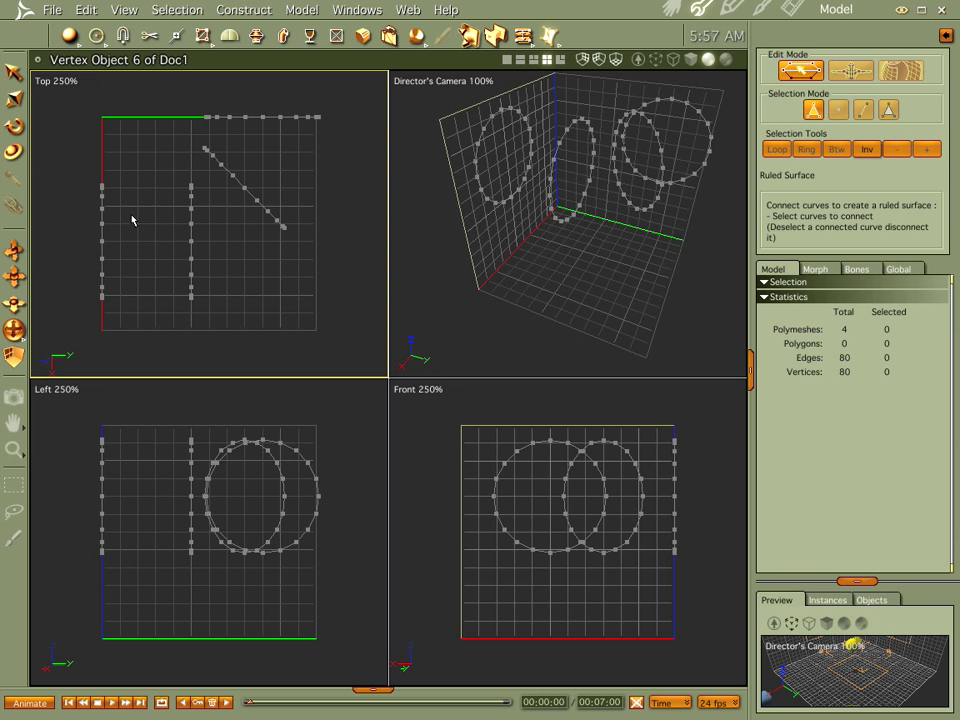
left_click(101, 226)
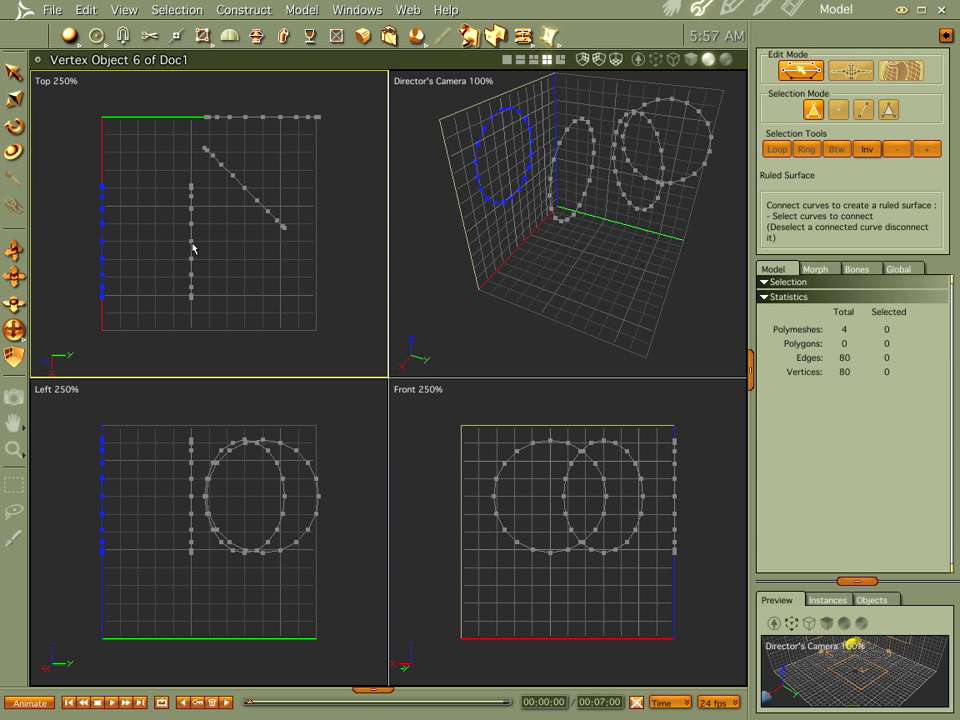
left_click(193, 245)
left_click(256, 200)
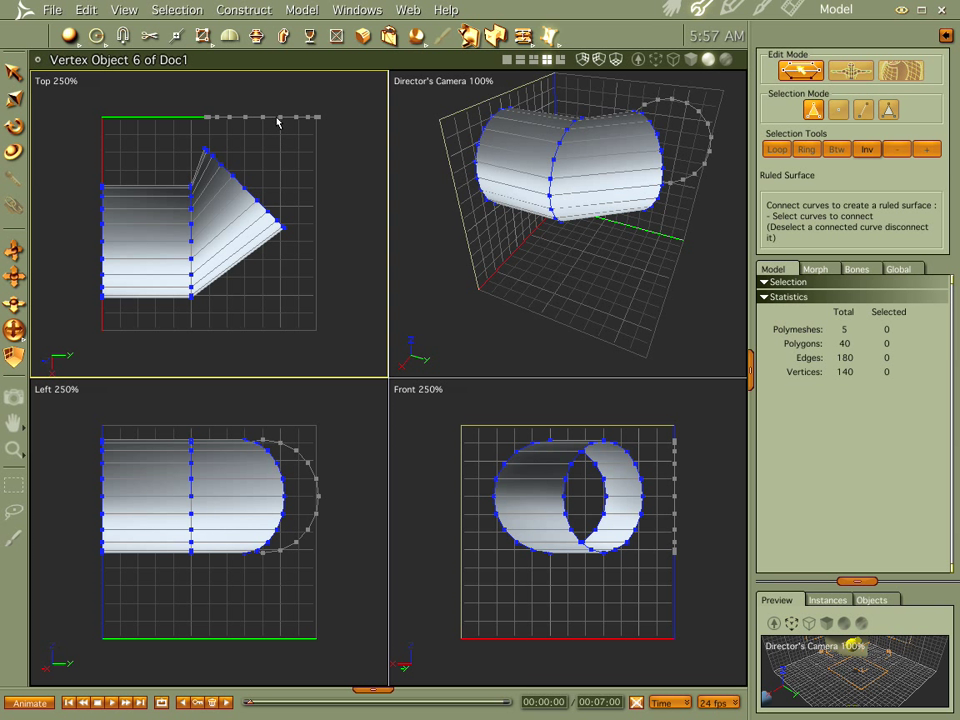
left_click(278, 118)
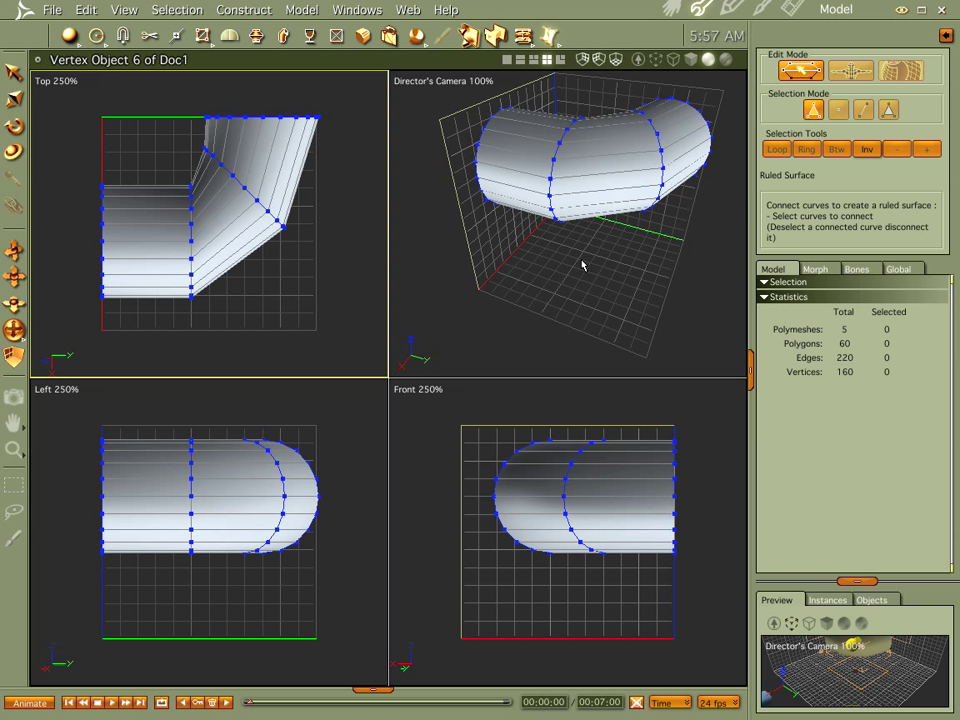
middle_click_drag(583, 265, 264, 298)
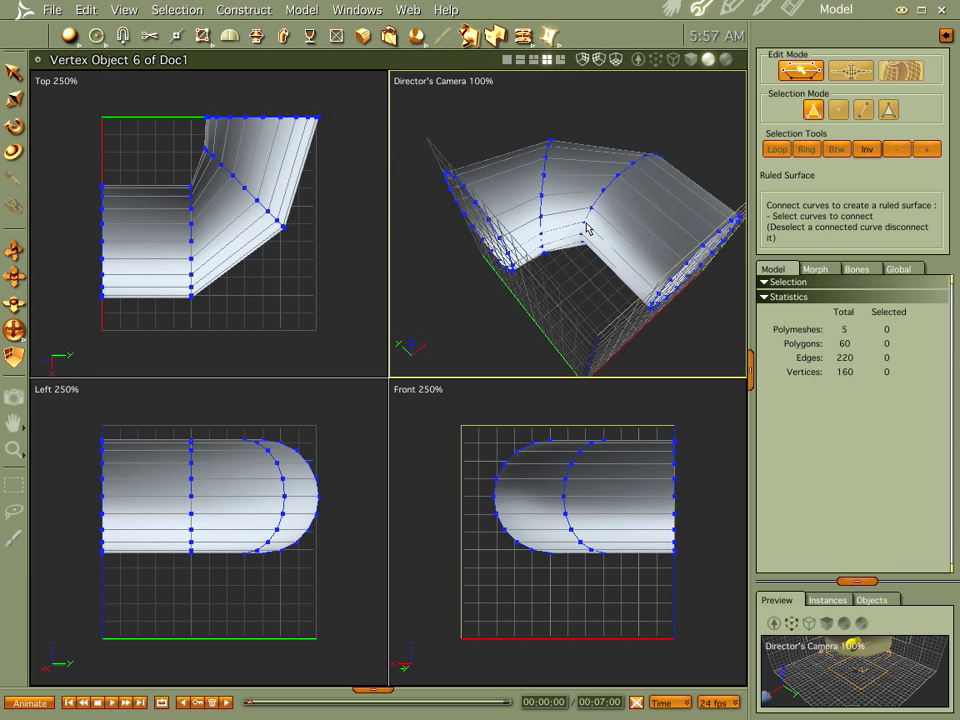
left_click(193, 222)
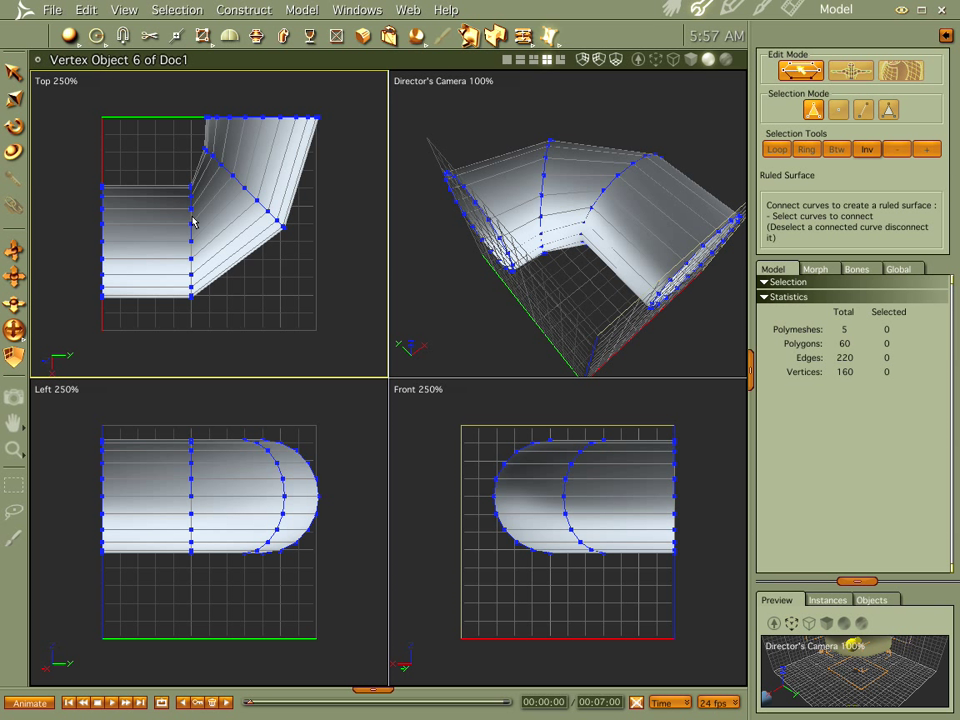
key("ctrl+z")
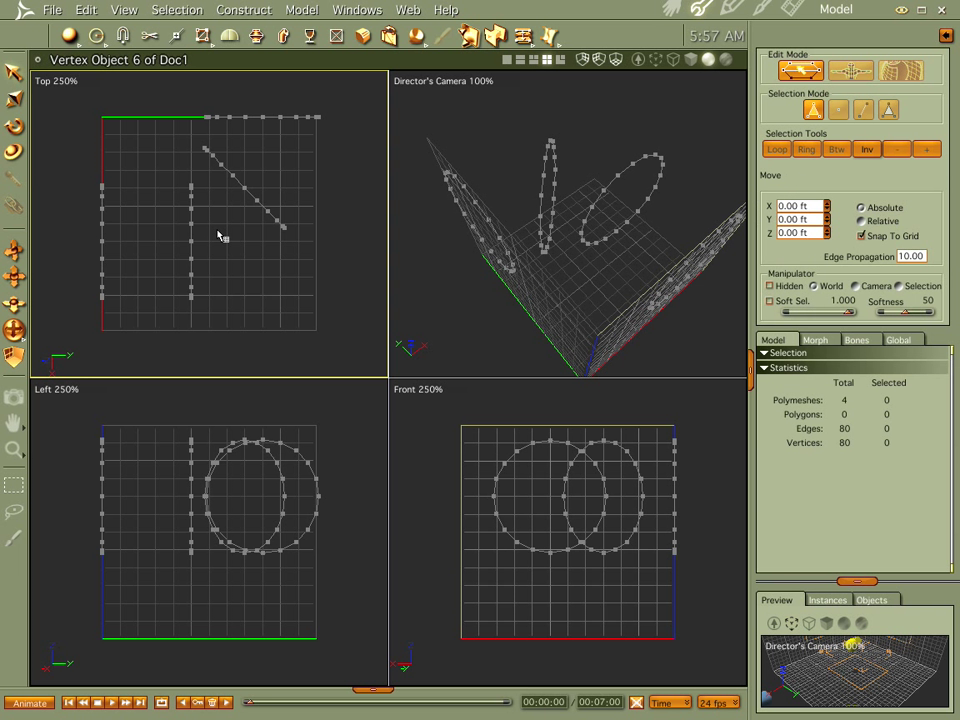
Rotate the second circle slightly about Z toward the diagonal circle's angle, and move it to X 0 ft and Y -2 ft
left_click(192, 238)
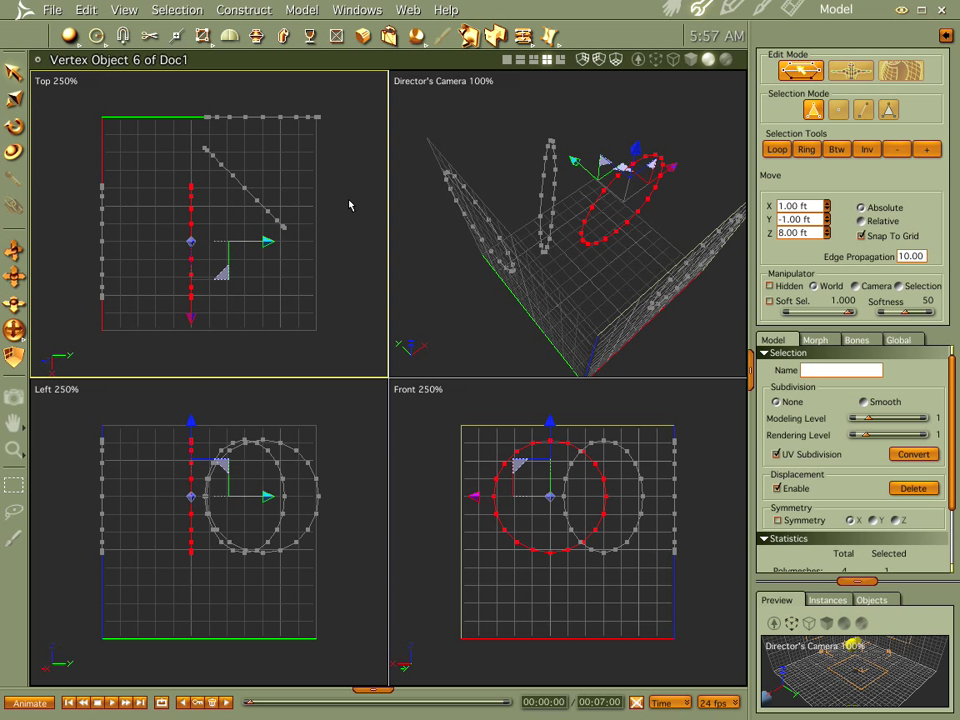
key("r")
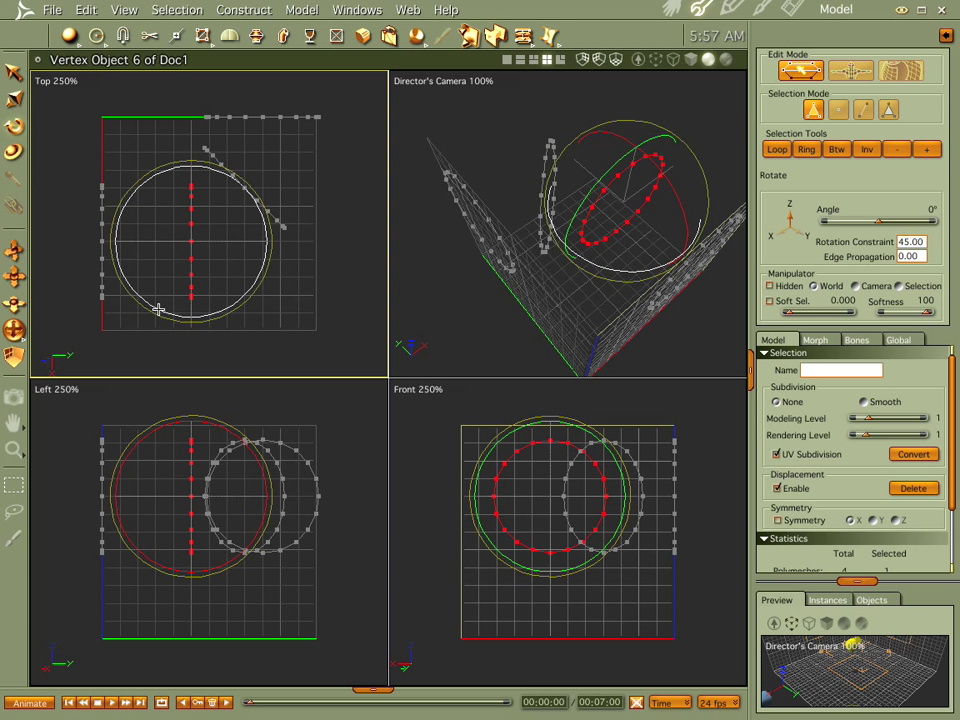
left_click_drag(158, 309, 183, 314)
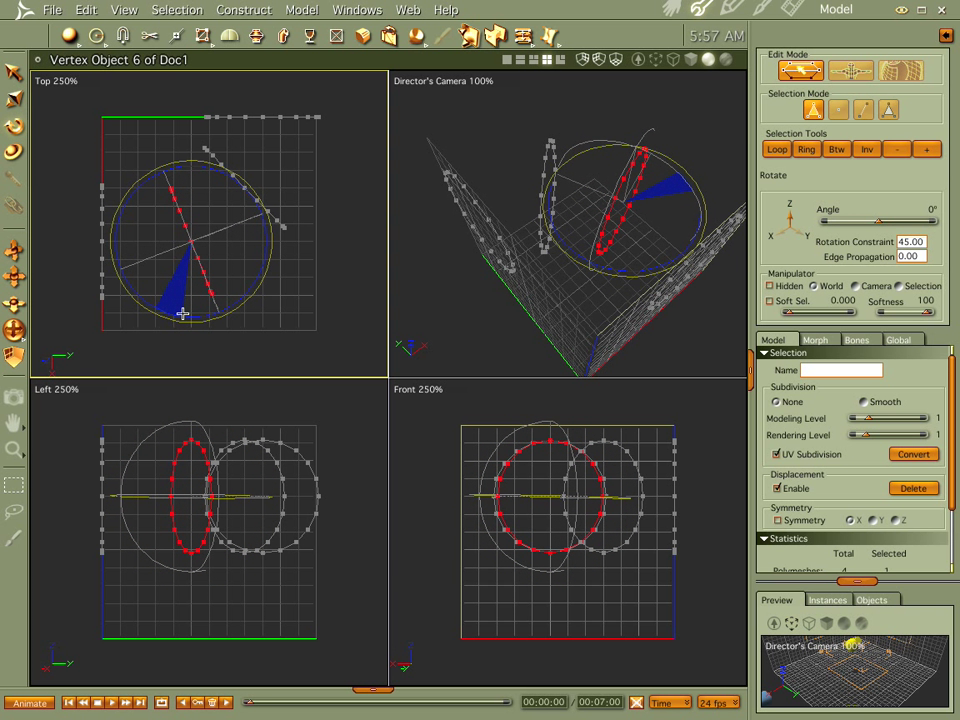
key("t")
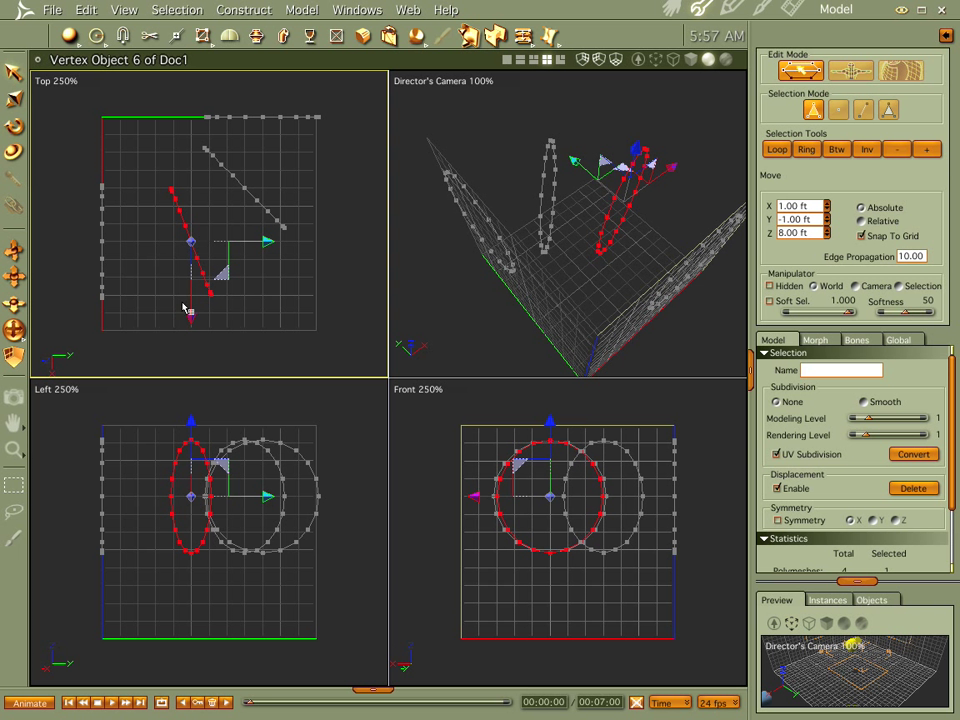
left_click_drag(185, 312, 189, 300)
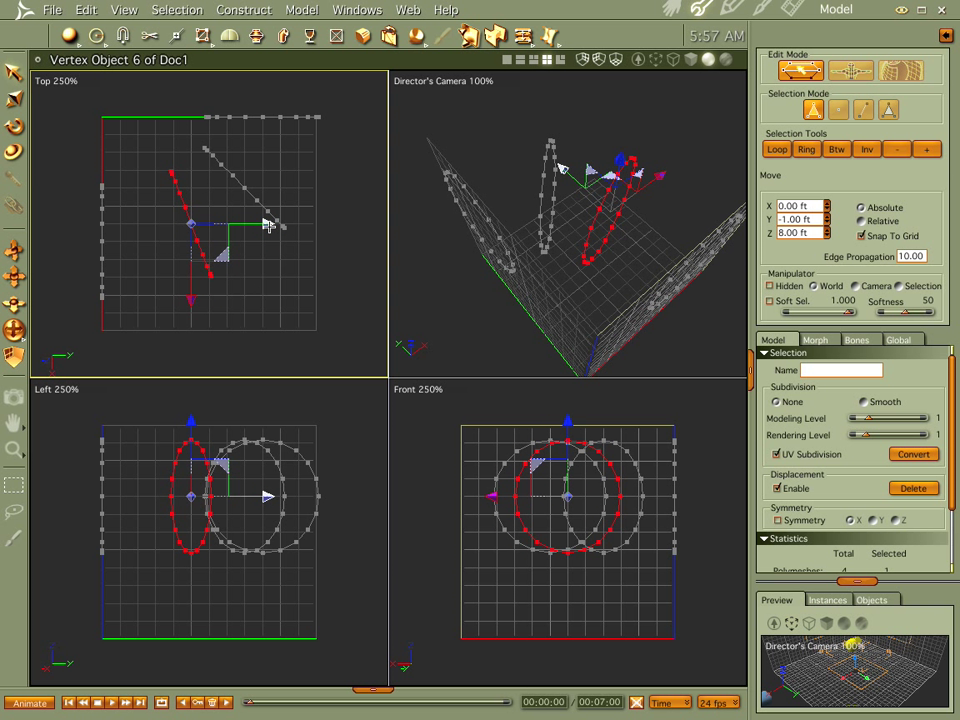
left_click_drag(268, 225, 250, 223)
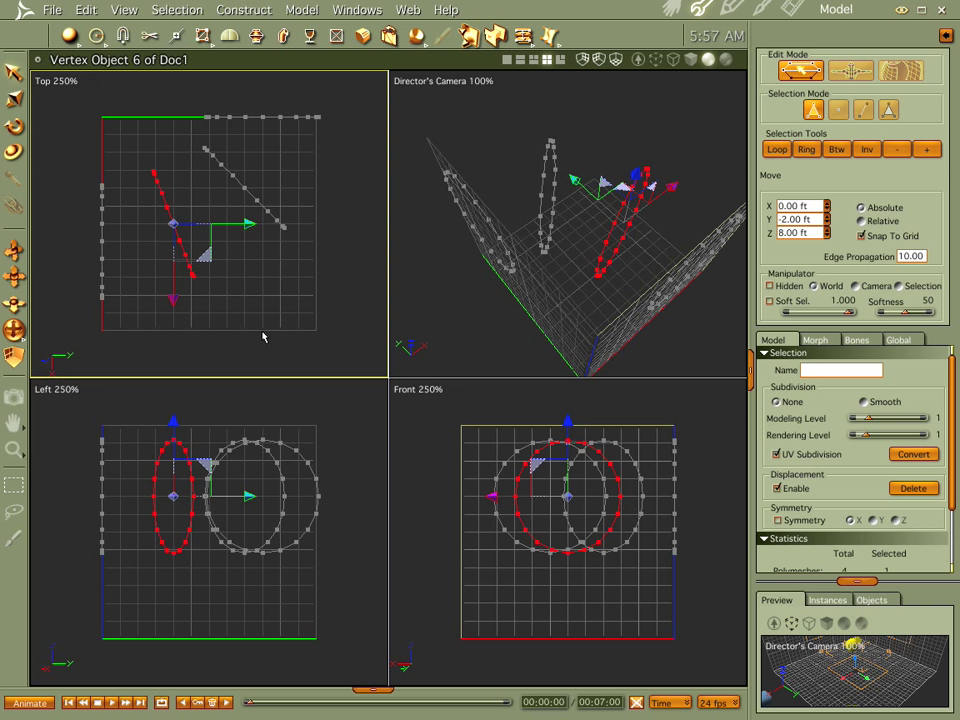
left_click(296, 180)
Connect the four circles in order around the bend with a Ruled Surface
left_click(549, 36)
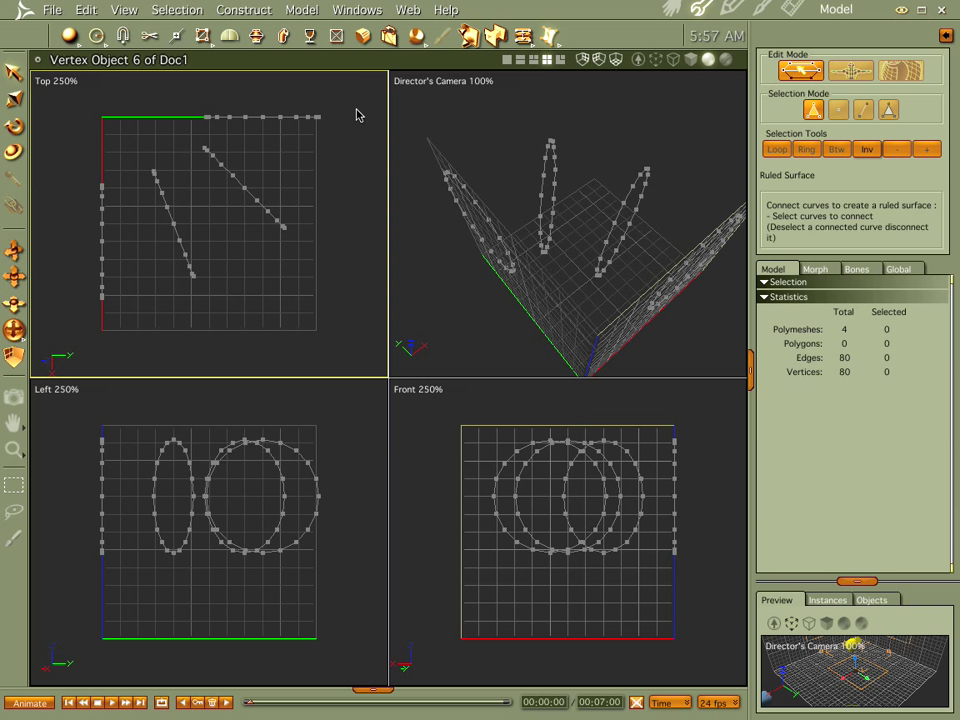
left_click(103, 205)
left_click(178, 237)
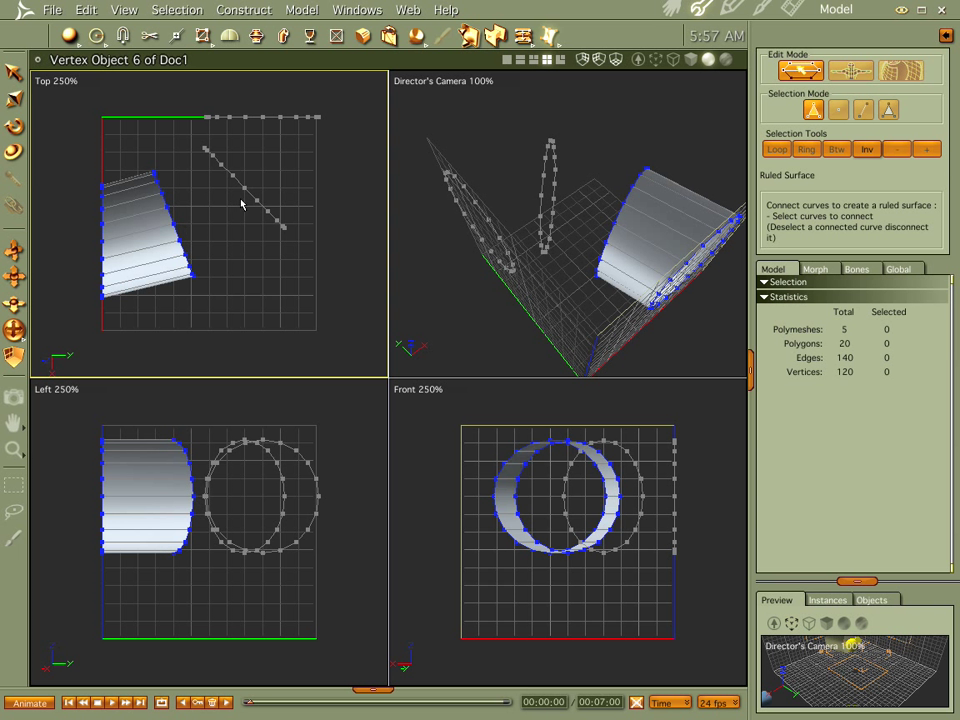
left_click(248, 197)
left_click(273, 119)
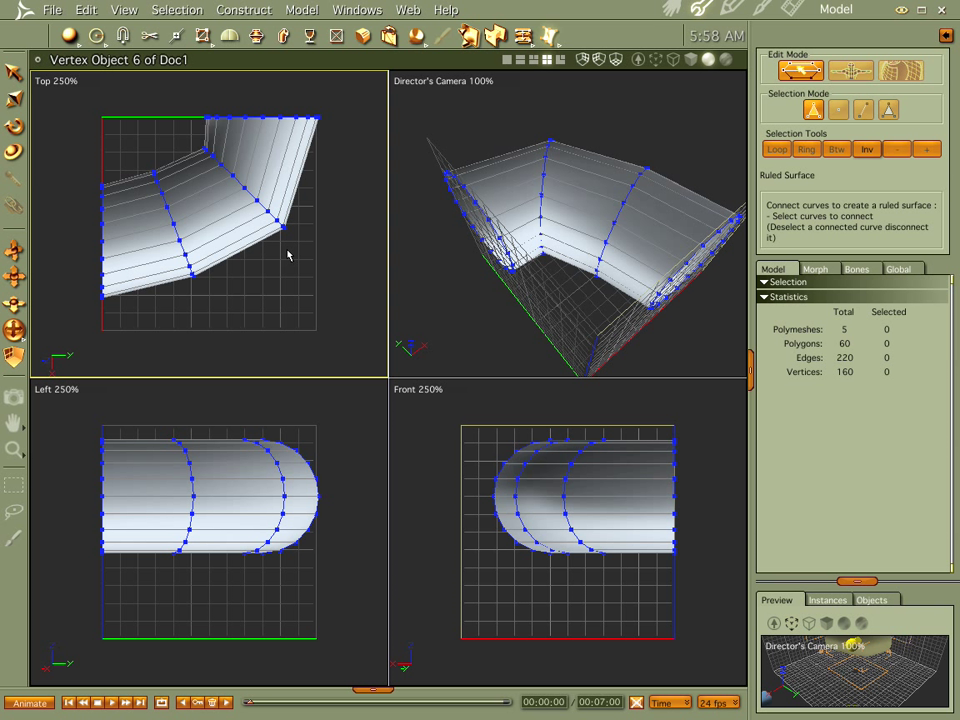
Undo the ruled surface and the last circle move, and delete every circle except the one on the grid's Y edge
key("ctrl+z")
key("ctrl+z")
key("ctrl+z")
key("ctrl+z")
key("ctrl+z")
key("ctrl+z")
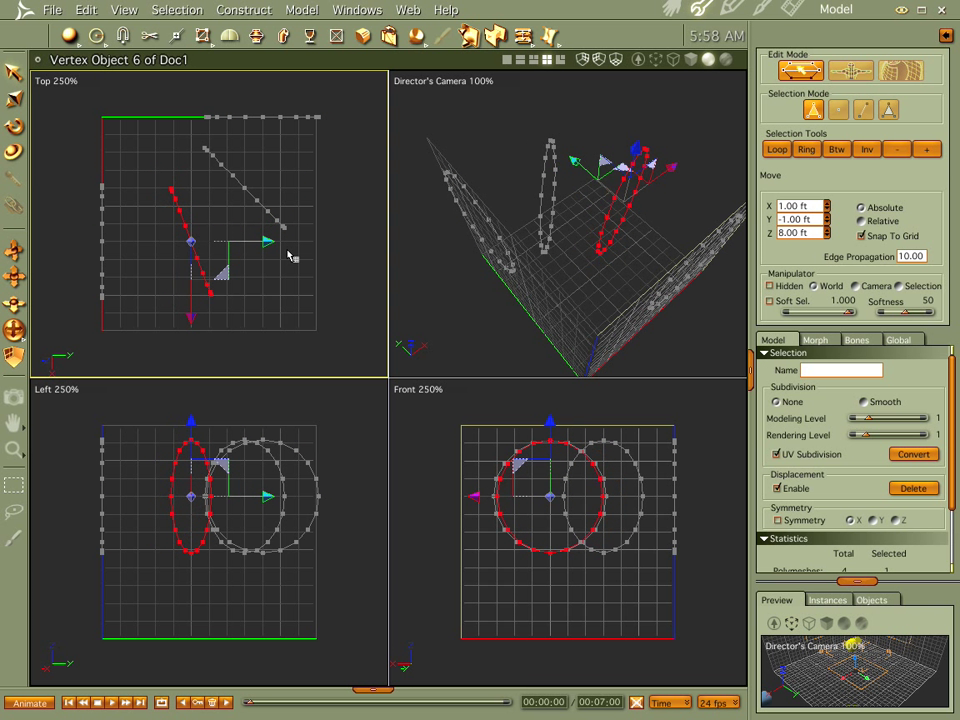
left_click_drag(167, 86, 368, 350)
key("Delete")
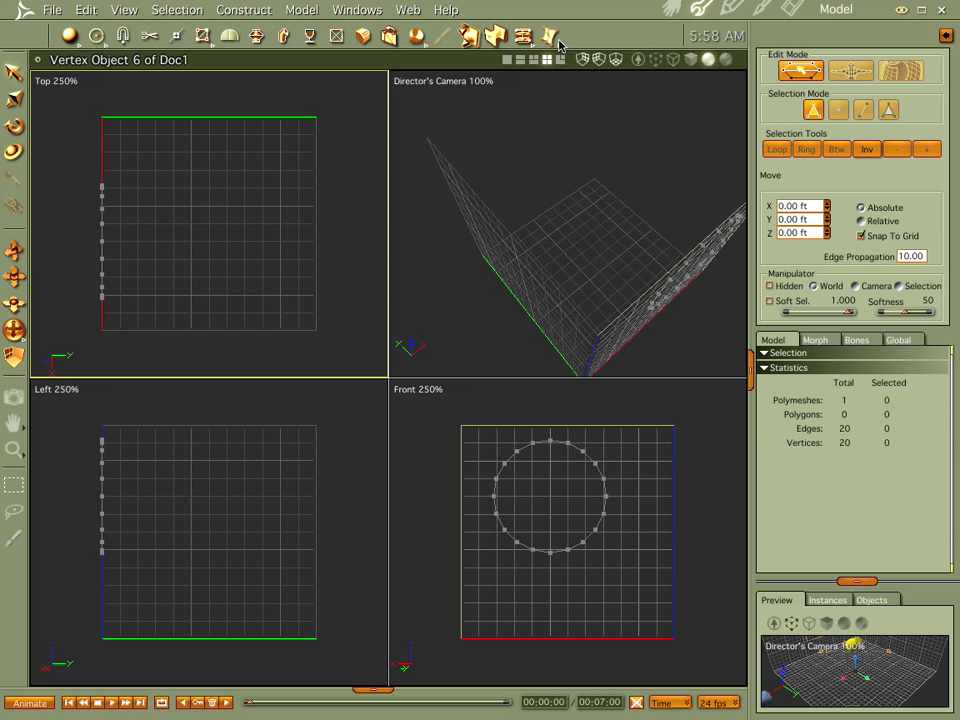
Switch the surface tool to Double Sweep, and delete the vertices of the circle's lower half
left_click_drag(558, 45, 550, 90)
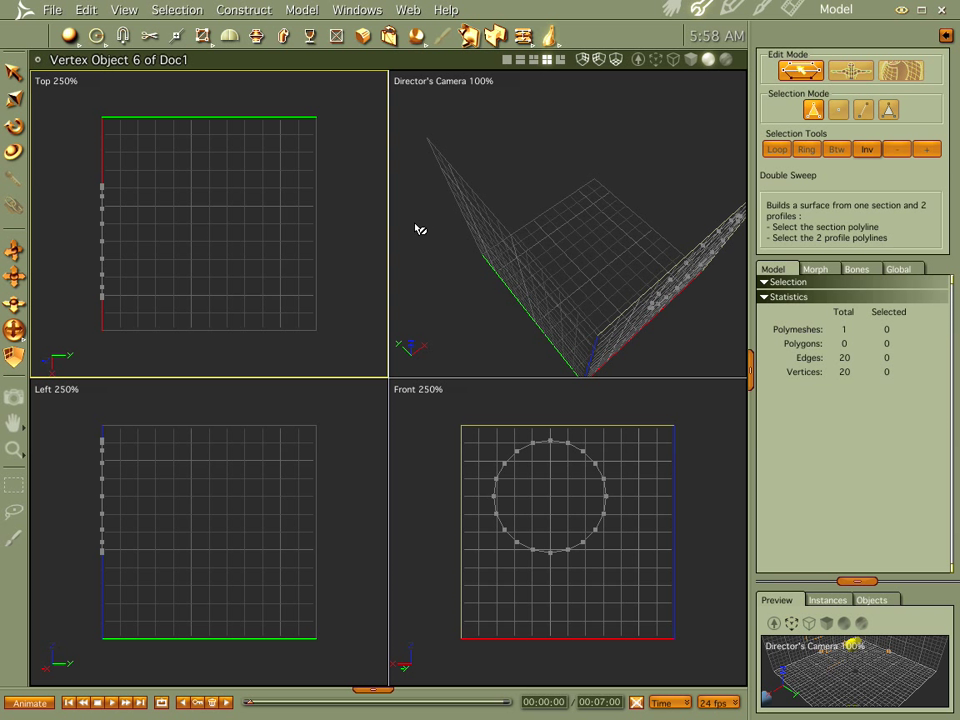
right_click_drag(582, 269, 547, 189)
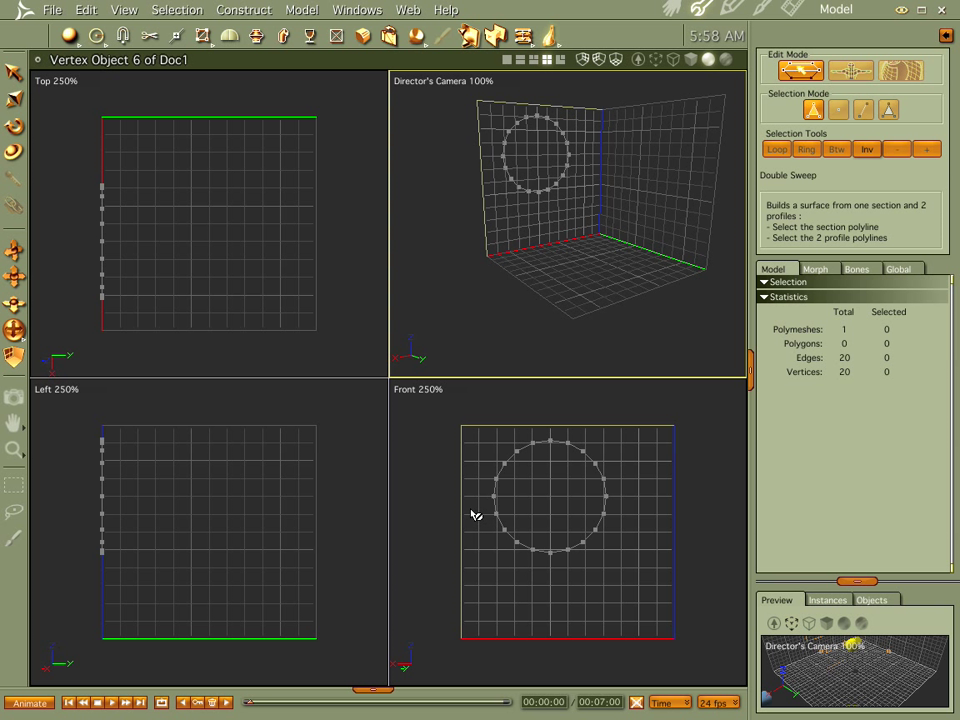
left_click(605, 570)
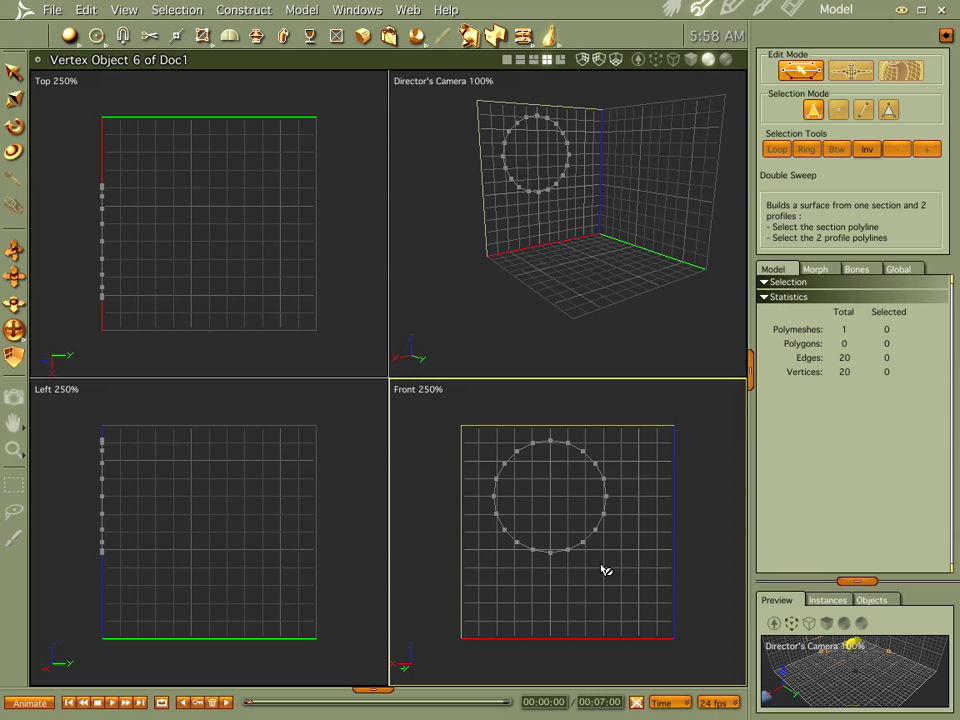
left_click(14, 72)
left_click_drag(467, 506, 643, 611)
key("Delete")
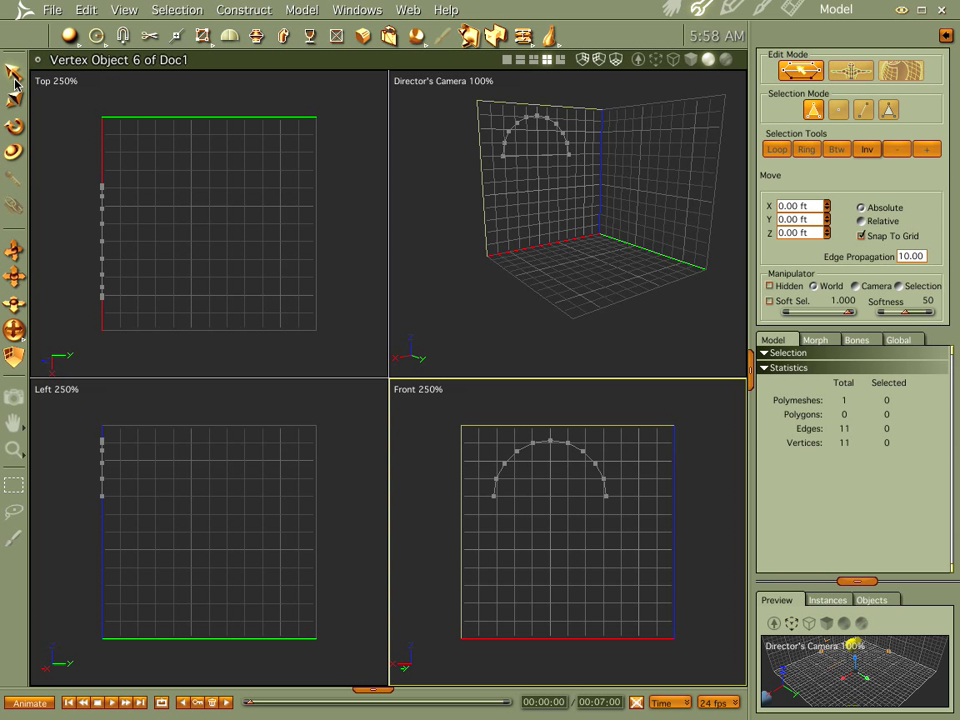
Remove the straight edge that closes the bottom of the half circle, leaving an open arch
left_click(150, 37)
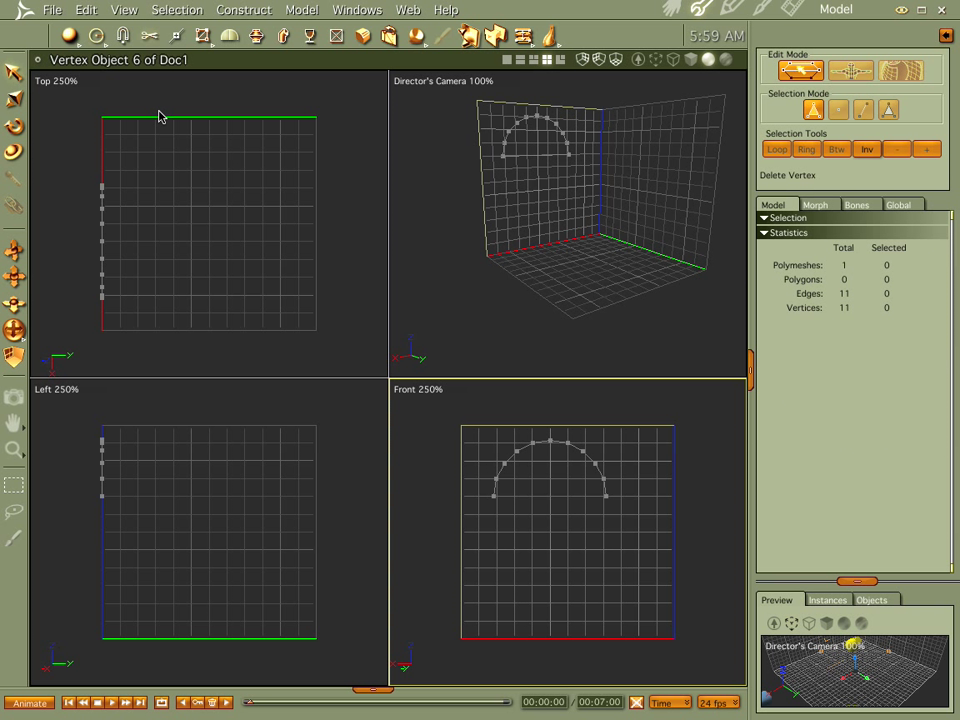
left_click(556, 450)
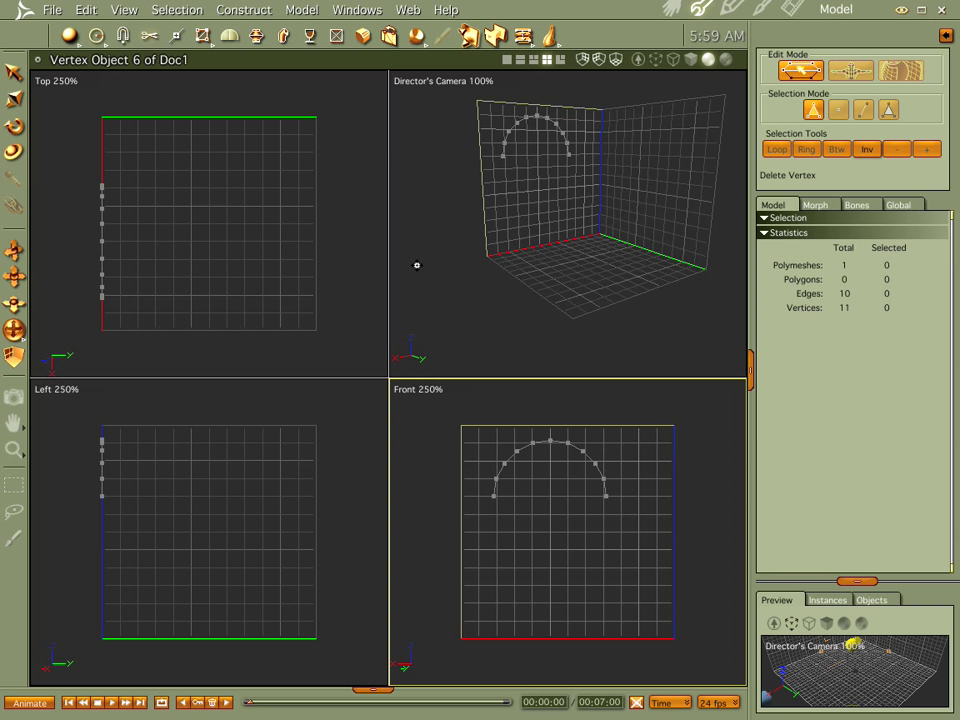
left_click_drag(462, 243, 452, 270, "alt")
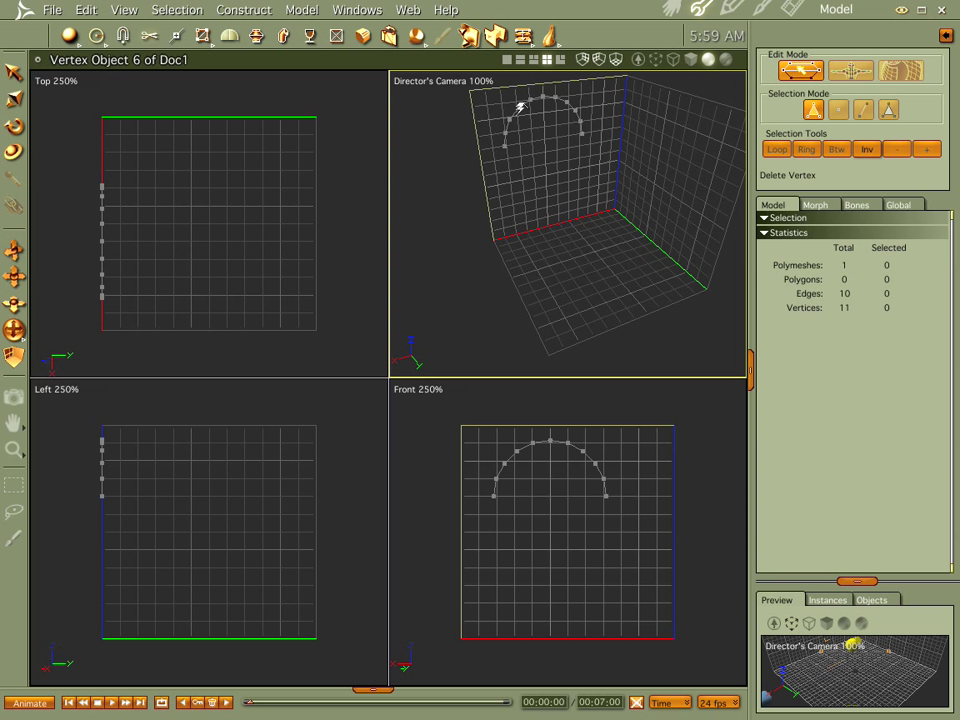
Select the whole arch and lower it along Z to 6.58 ft
left_click(13, 73)
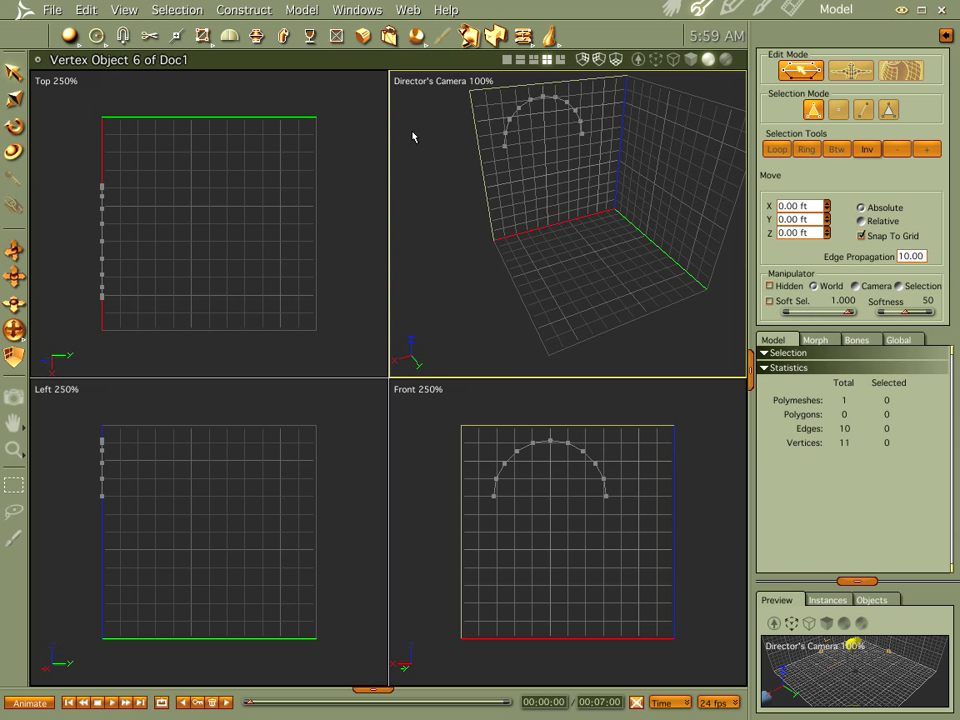
double_click(516, 116)
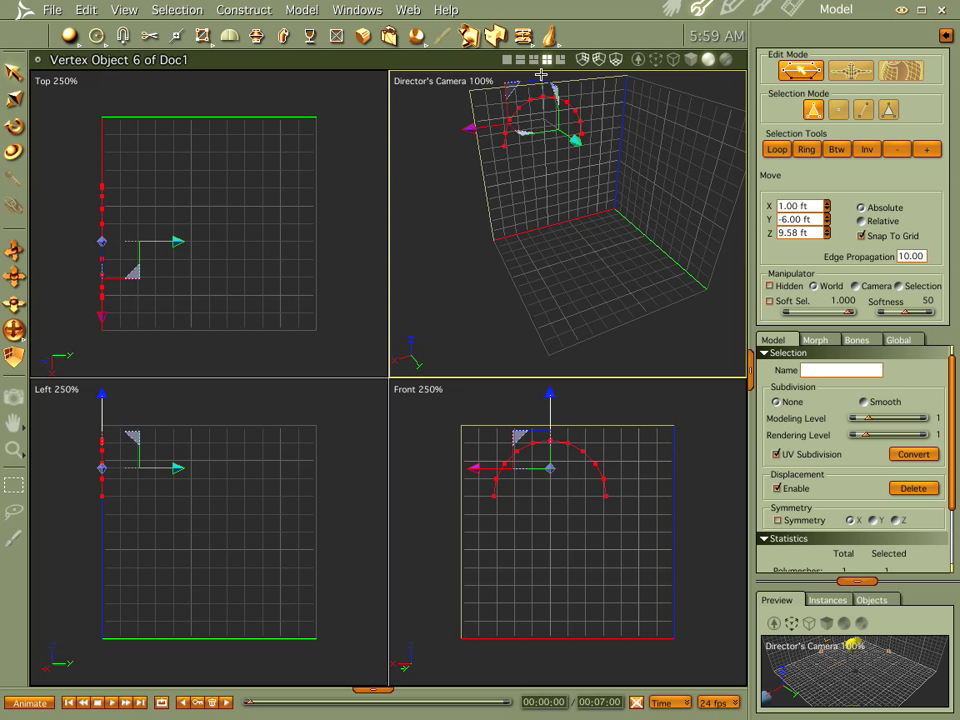
left_click_drag(541, 100, 541, 132)
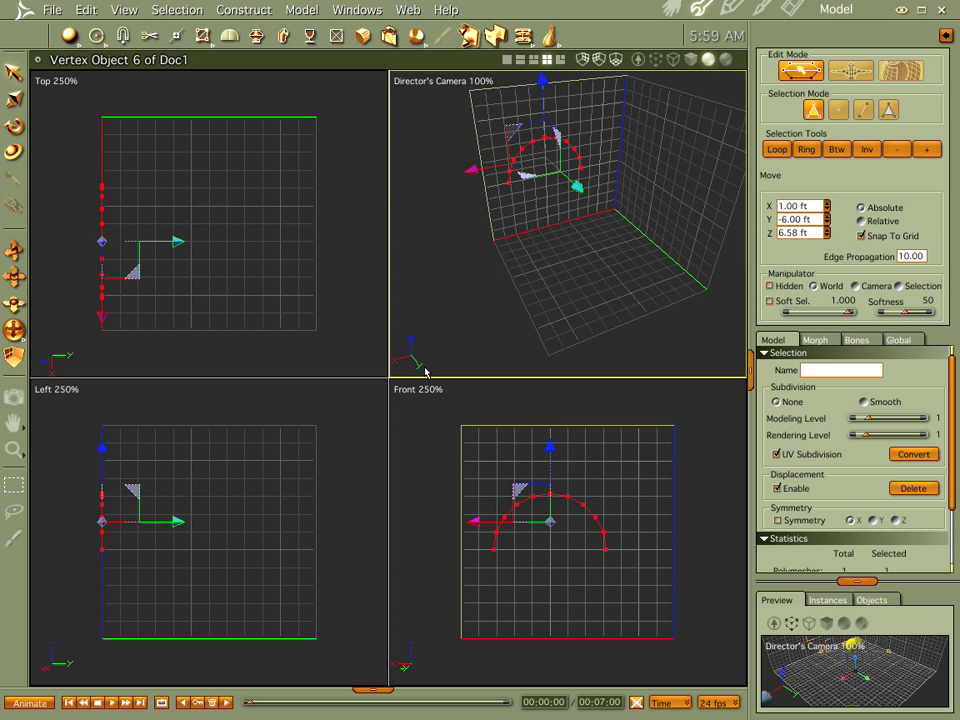
Draw an open wavy curve on the ground plane in the Top view, extending along Y away from the arch, with Range 5
left_click(97, 36)
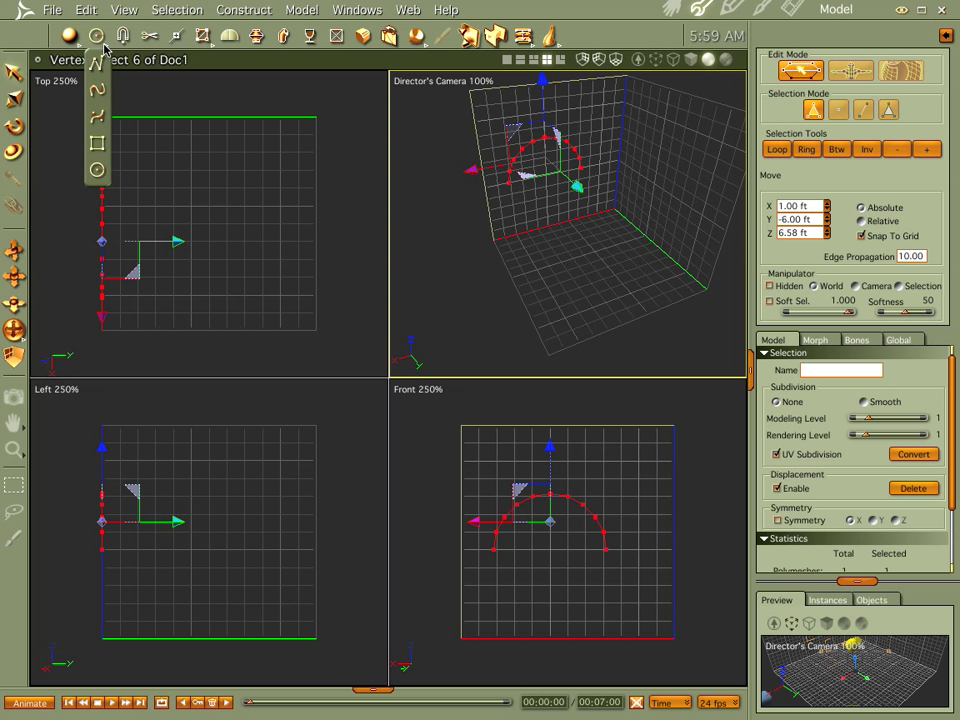
left_click(98, 120)
left_click(120, 187)
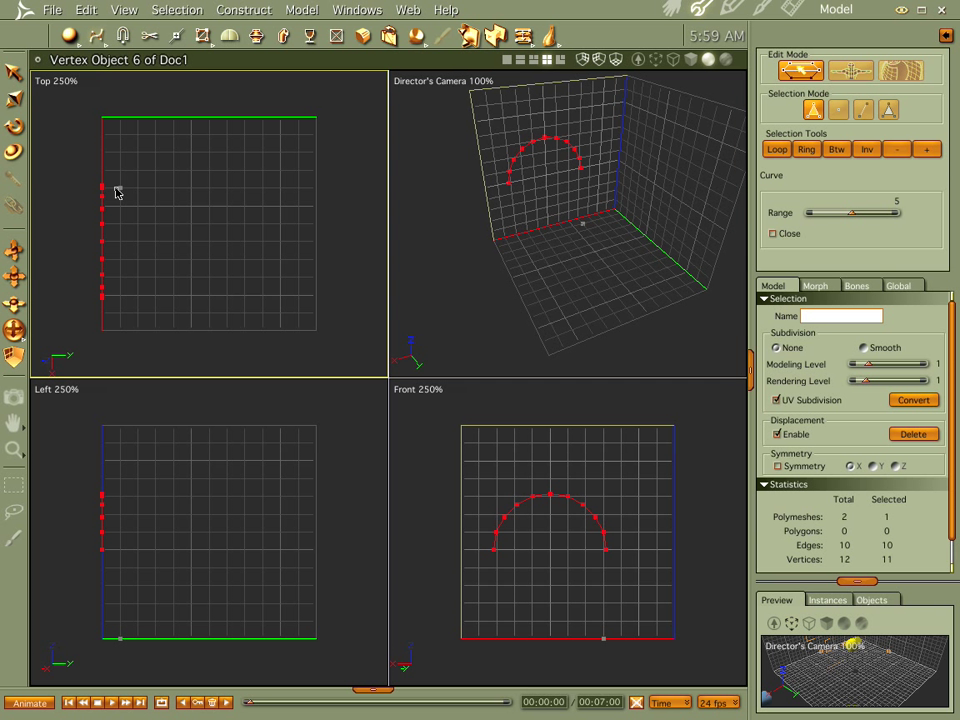
left_click(174, 171)
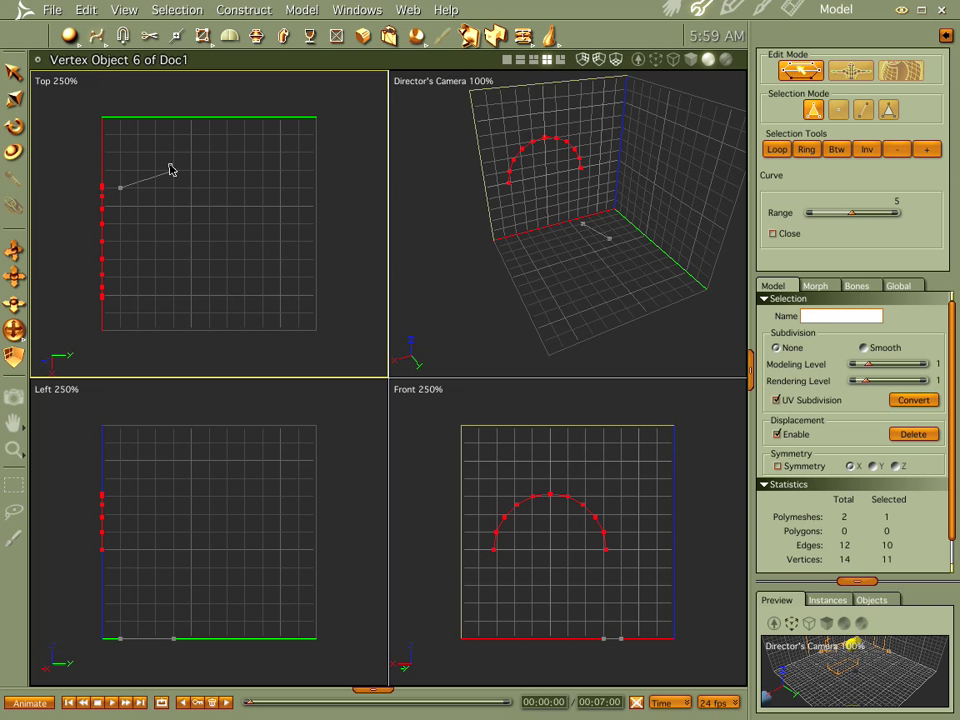
left_click(210, 208)
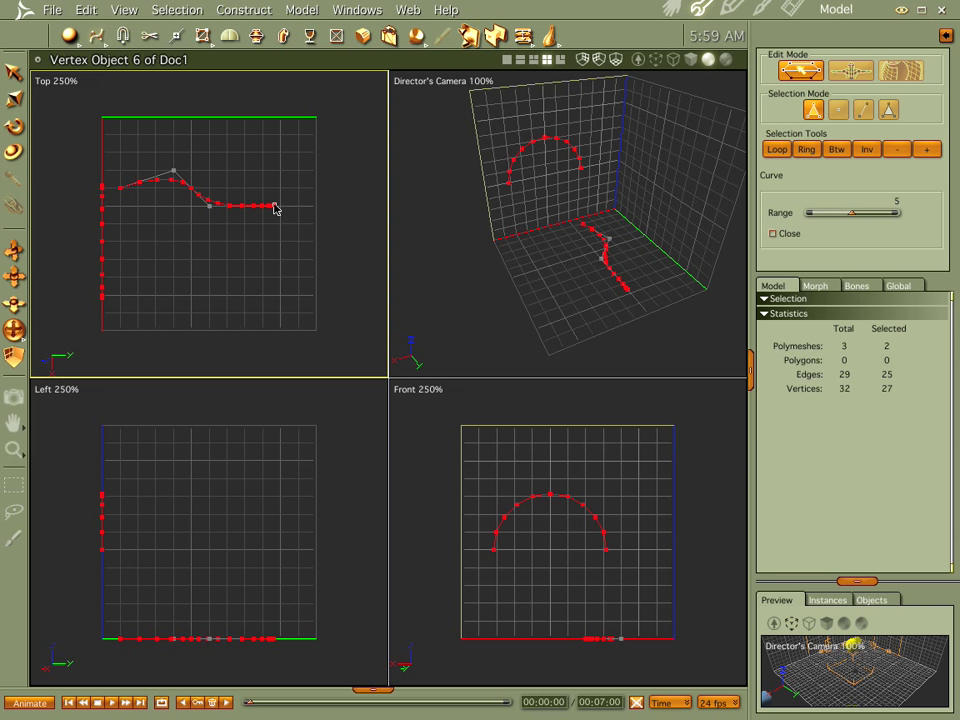
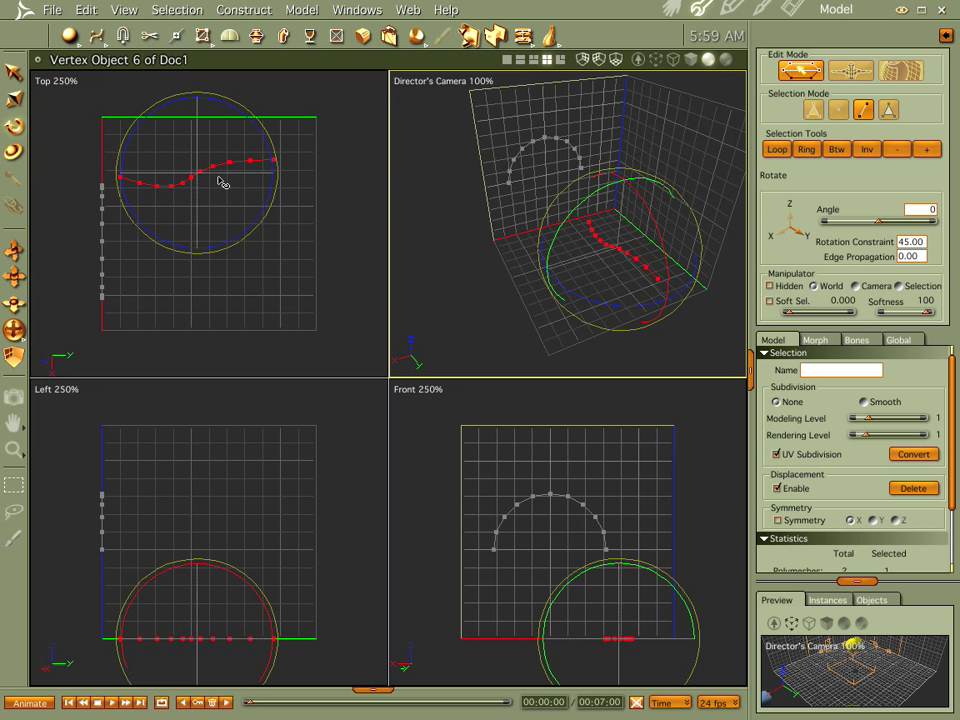
Move the wavy curve to X 4.14 ft and place a duplicate of it at X -2.86 ft
key("t")
left_click_drag(195, 246, 169, 381)
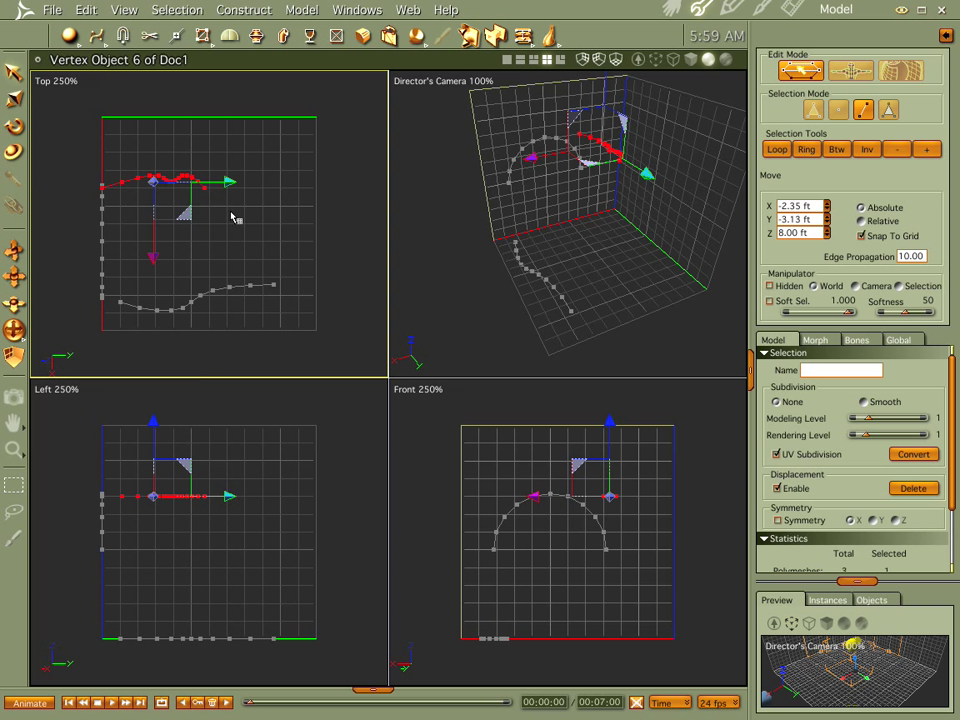
key("ctrl+z")
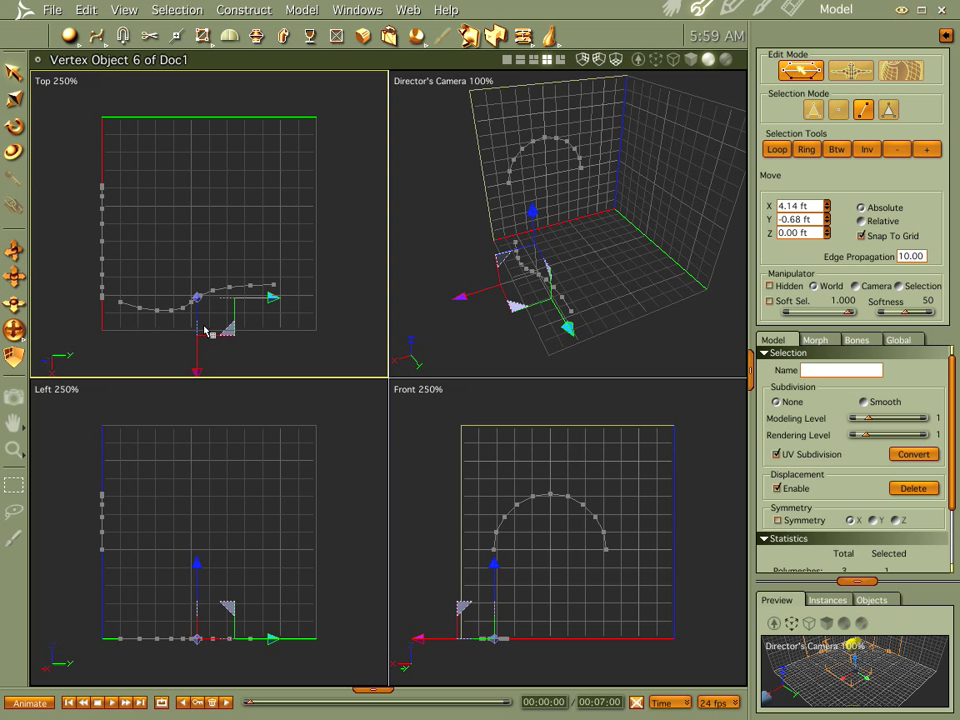
key("ctrl+v")
left_click_drag(200, 245, 200, 210)
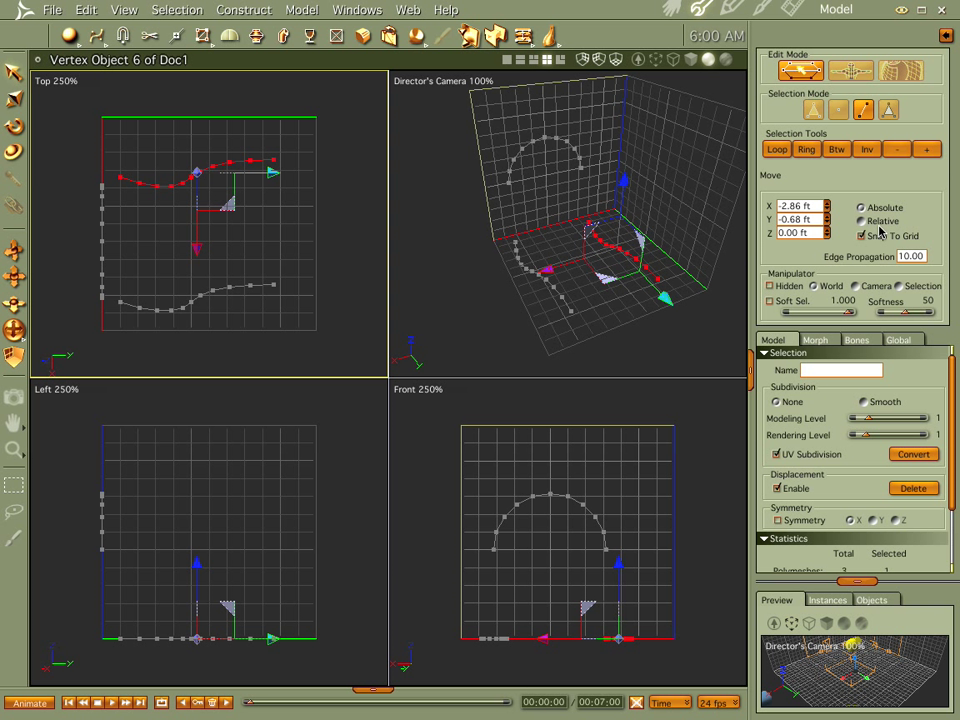
Rotate the duplicate curve 180 degrees to mirror the first one, and move it to X -1.74 ft
key("r")
left_click(932, 210)
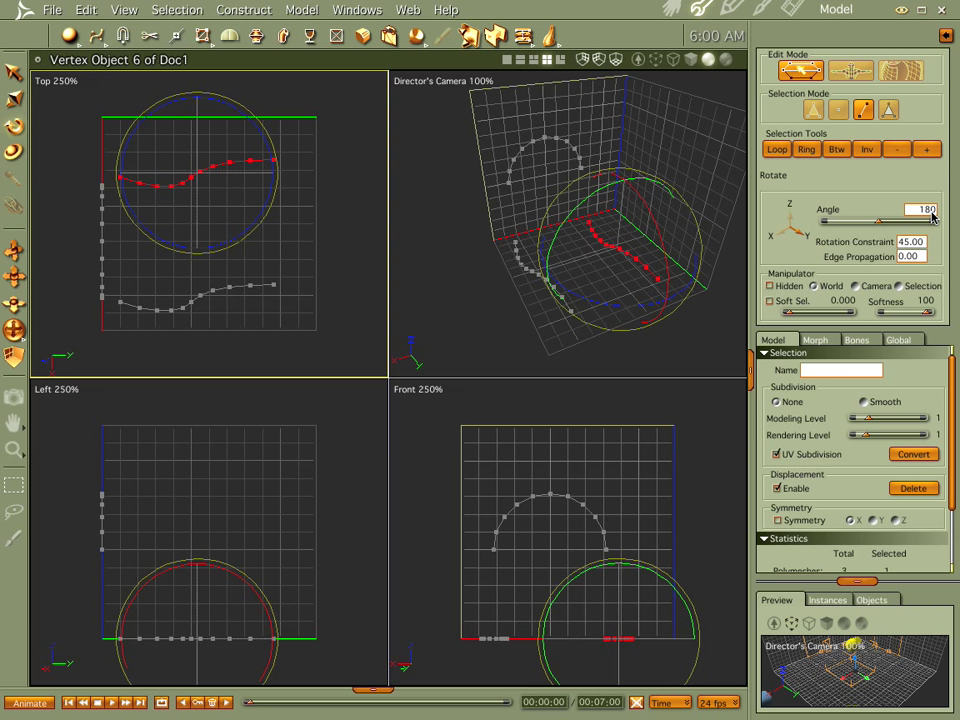
key("Return")
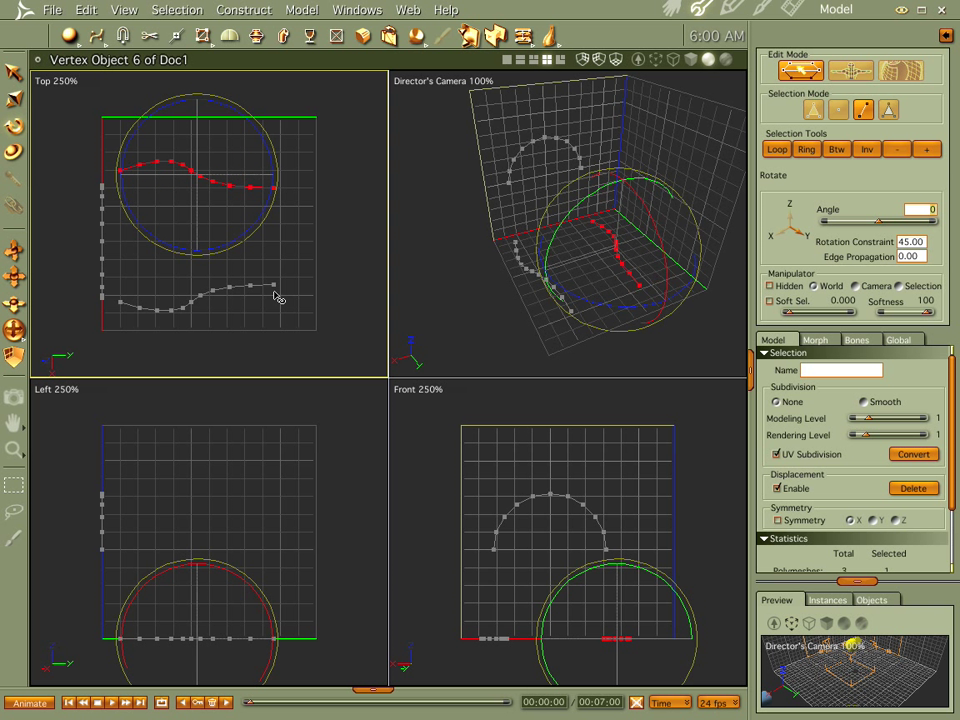
key("m")
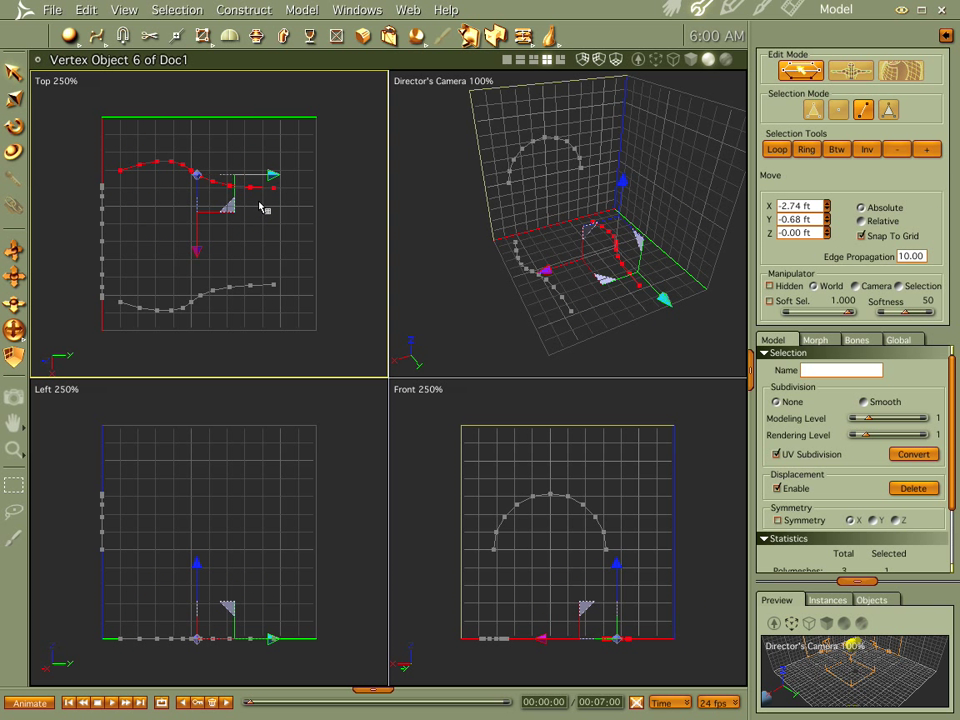
left_click_drag(195, 251, 236, 302)
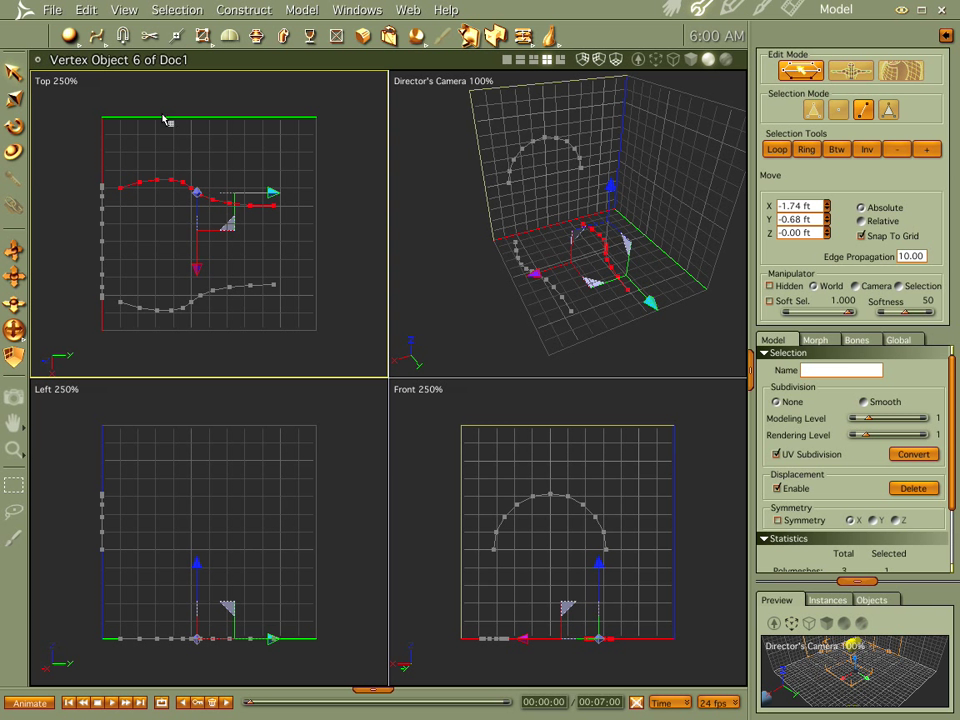
Try raising both wavy curves together along Z, undo the move, and deselect them
left_click_drag(349, 118, 118, 338)
left_click_drag(574, 203, 577, 108)
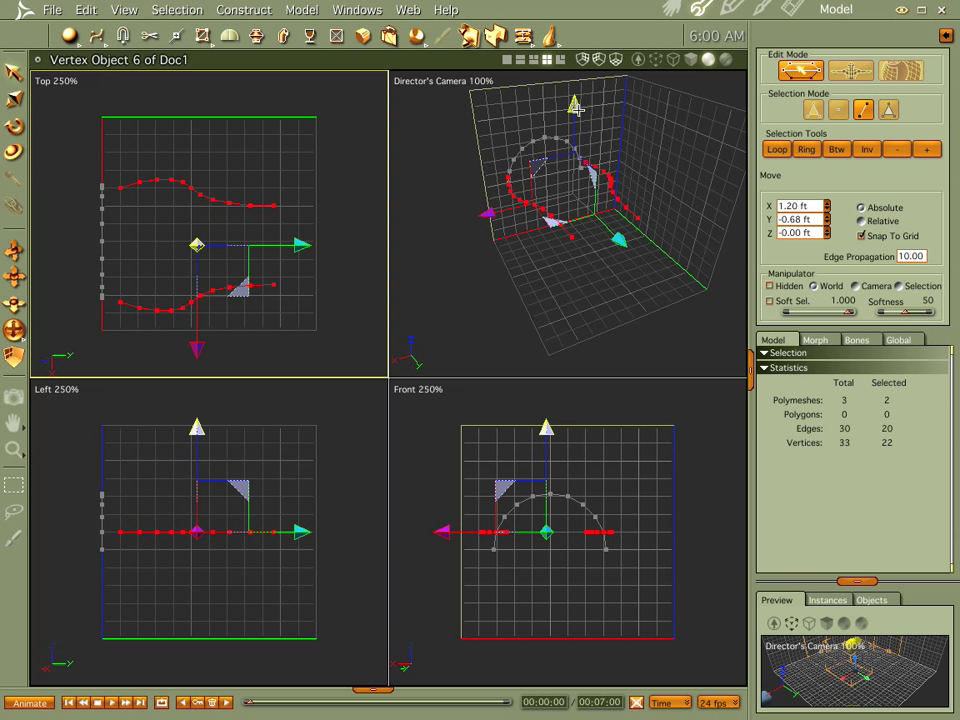
key("ctrl+z")
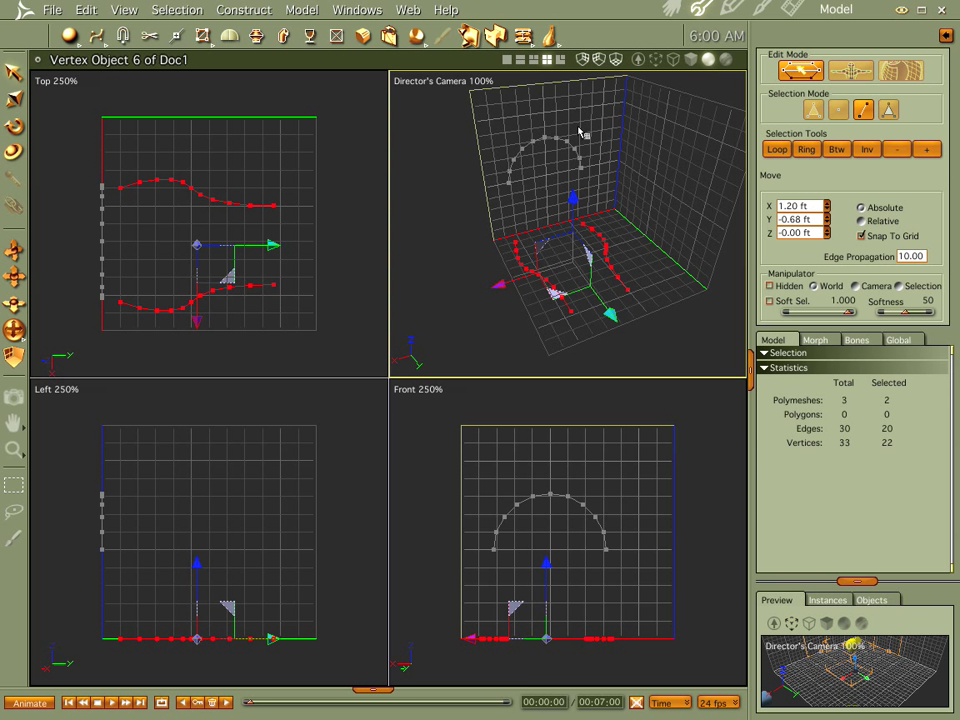
left_click(650, 190)
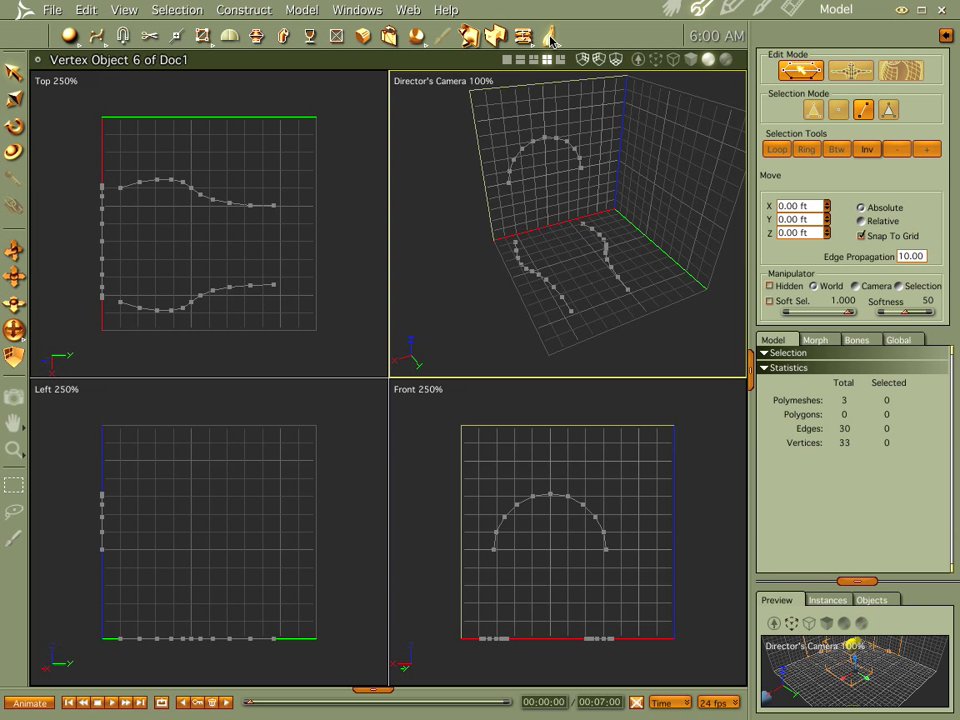
Try a Double Sweep with the arch as section and the two wavy curves as profiles, and delete the resulting surface
left_click(550, 38)
left_click(524, 155)
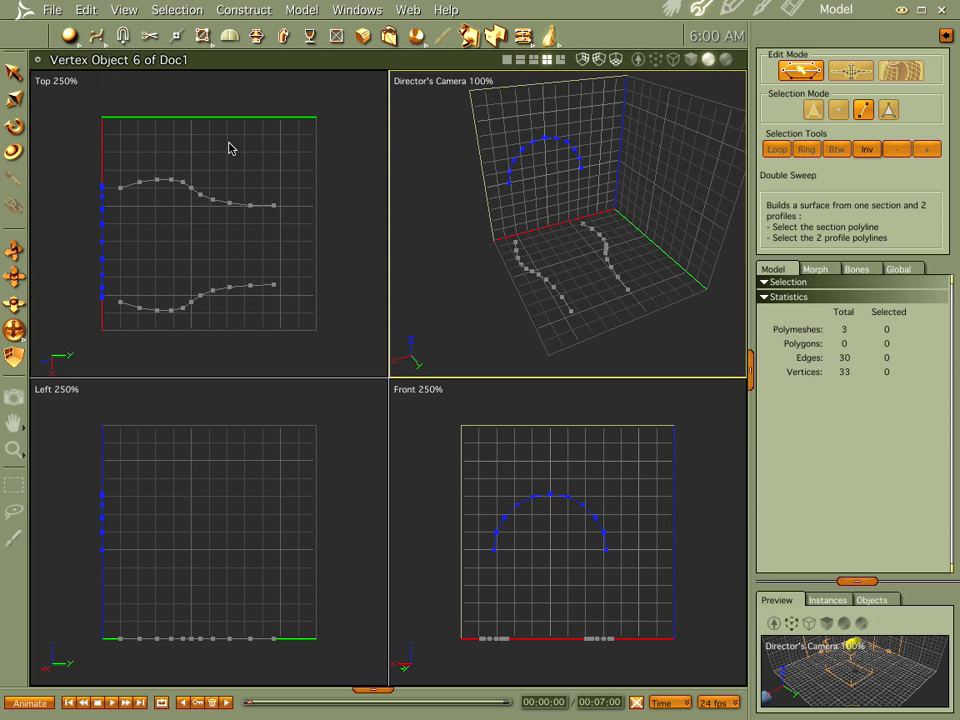
left_click(535, 276)
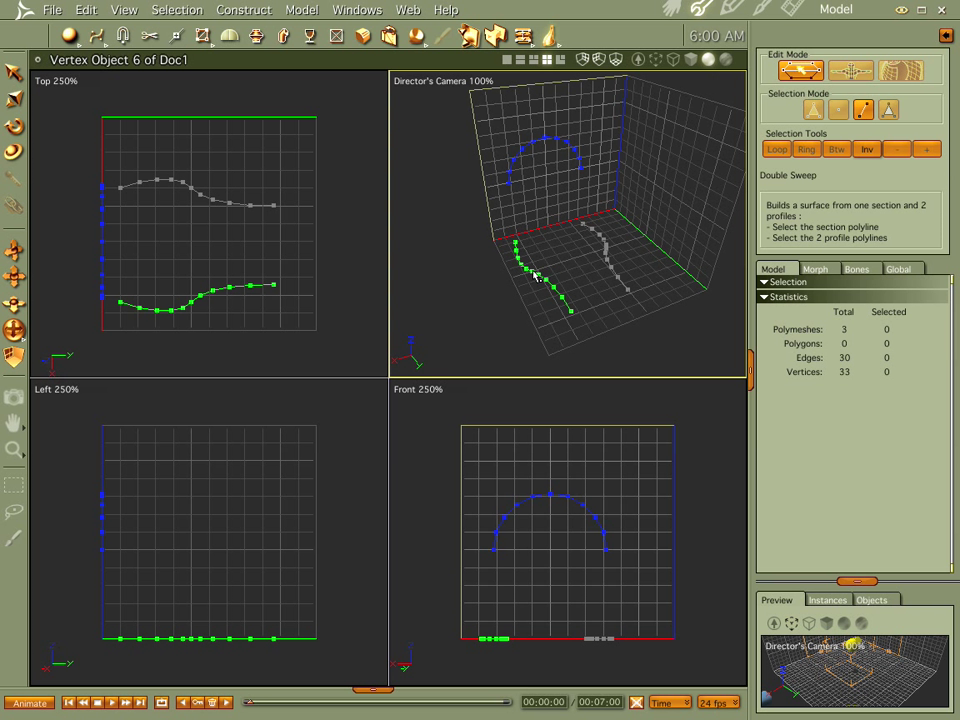
left_click(619, 281)
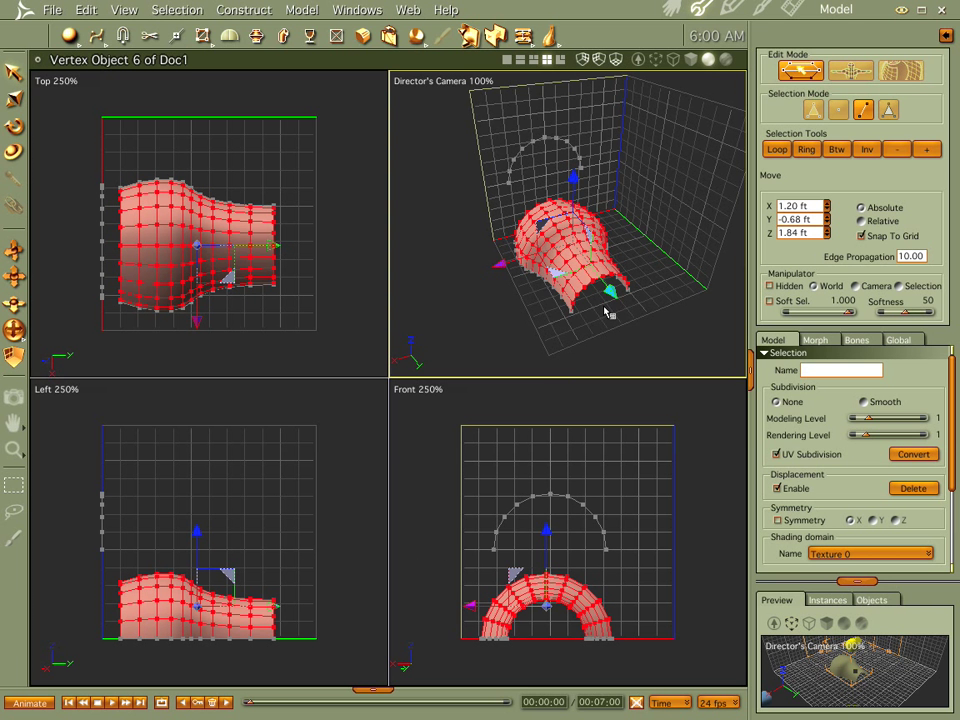
middle_click_drag(605, 288, 505, 287)
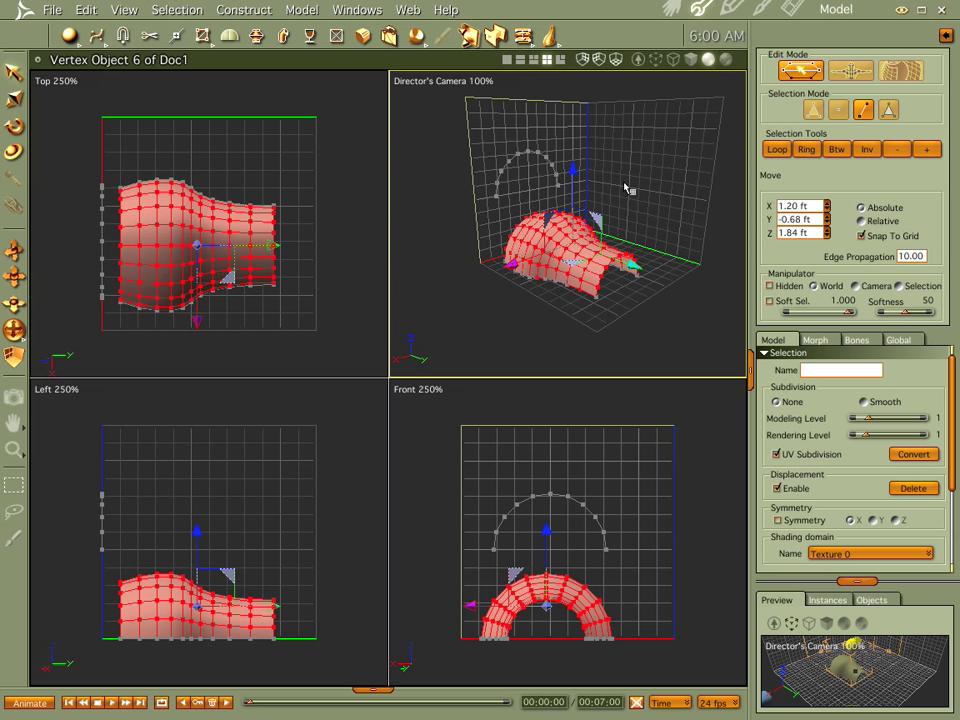
key("Delete")
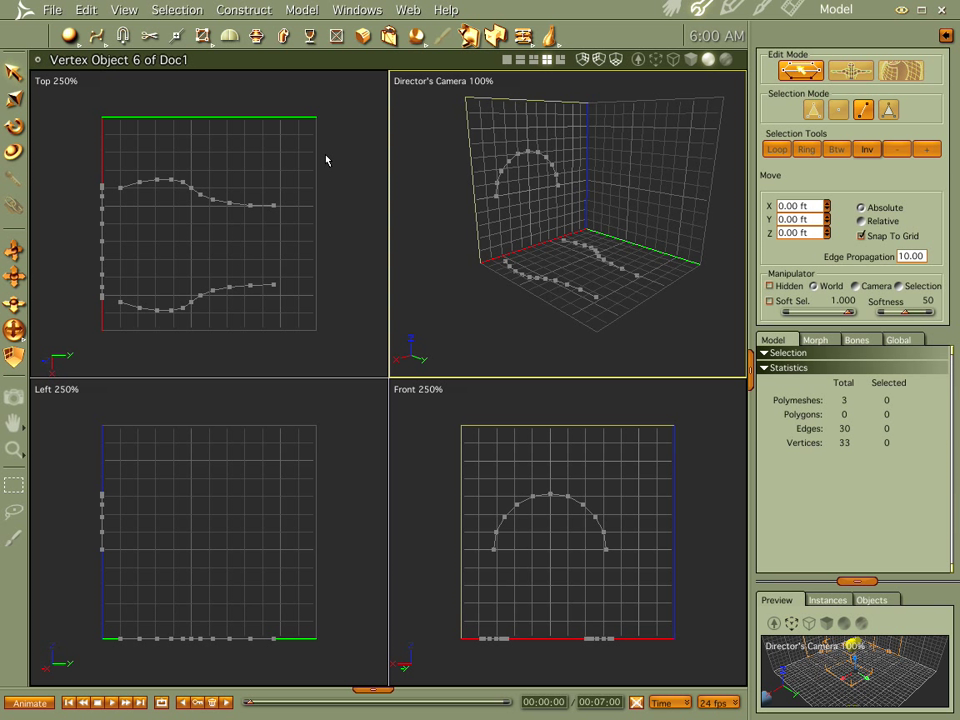
Raise both wavy profile curves together to Z 6.00 ft and deselect them
left_click_drag(335, 155, 116, 328)
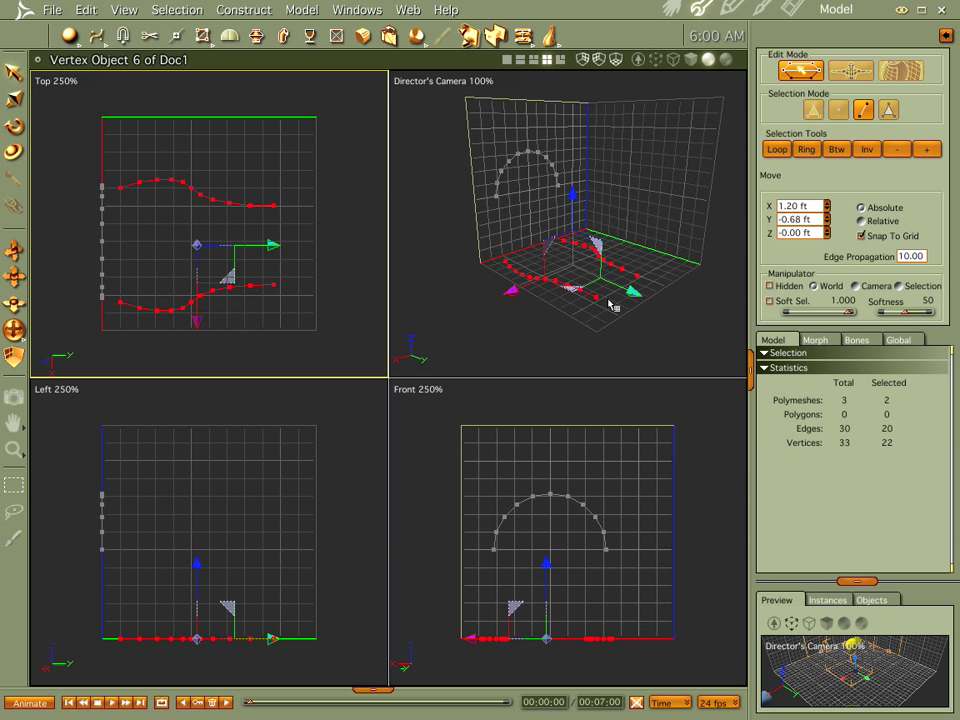
mouse_move(576, 195)
left_mouse_down()
mouse_move(562, 166)
mouse_move(580, 214)
left_mouse_up()
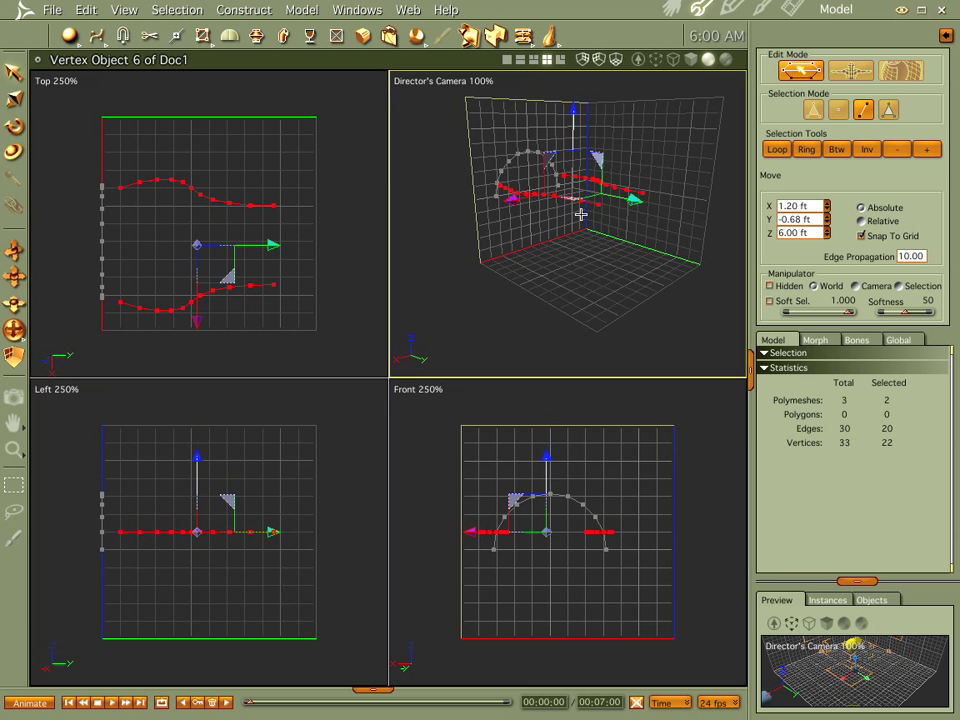
middle_click_drag(585, 266, 519, 281)
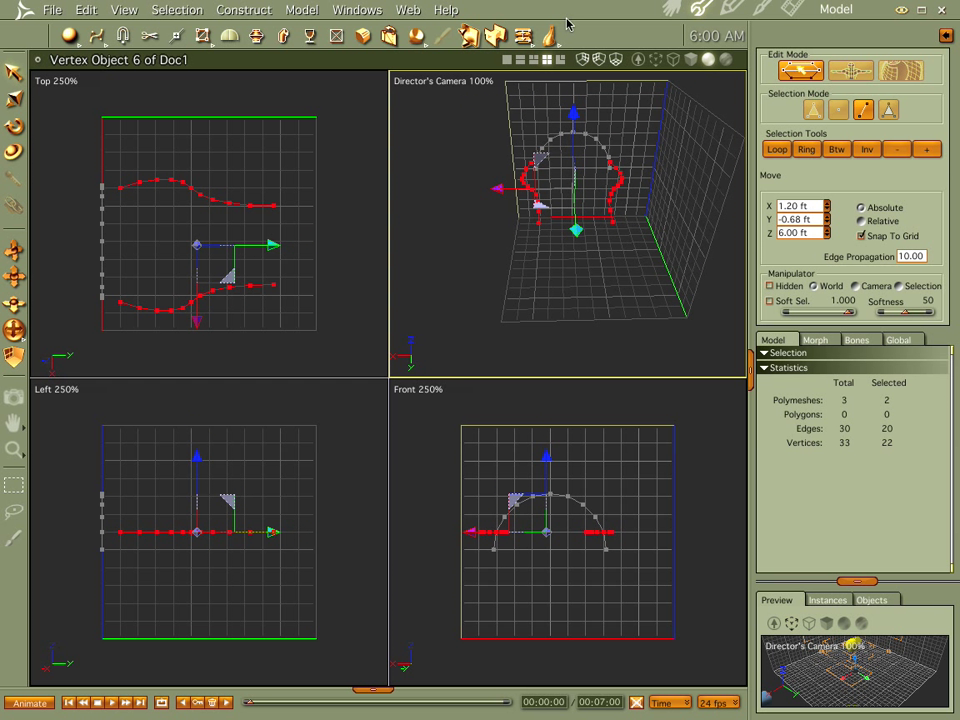
left_click(525, 93)
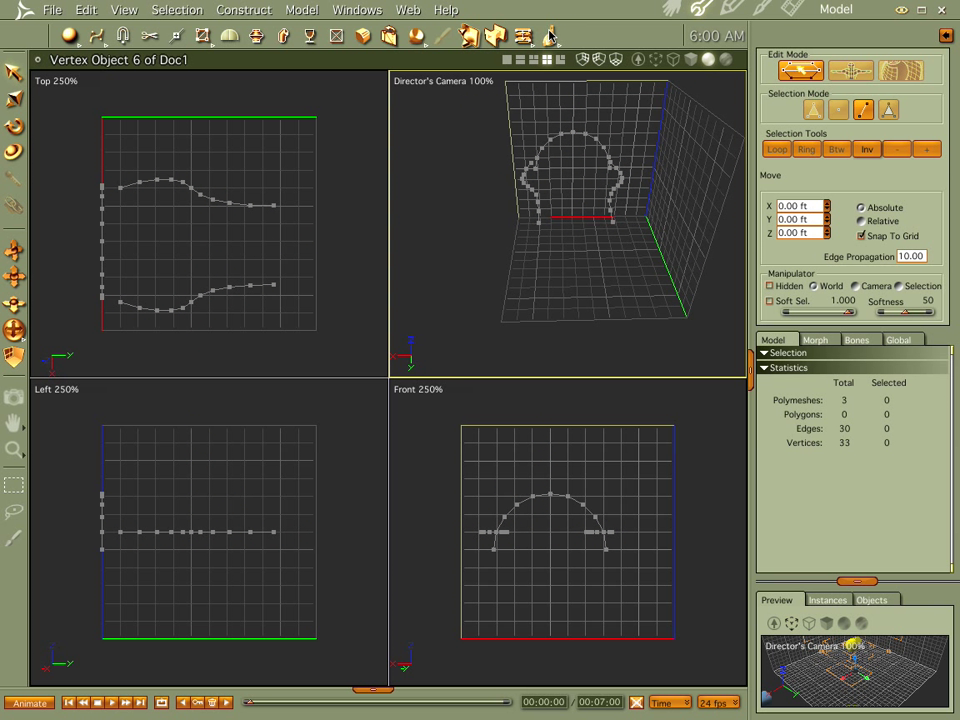
Build a Double Sweep surface with the arch as section and the two raised wavy curves as profiles
left_click(549, 37)
left_click(572, 137)
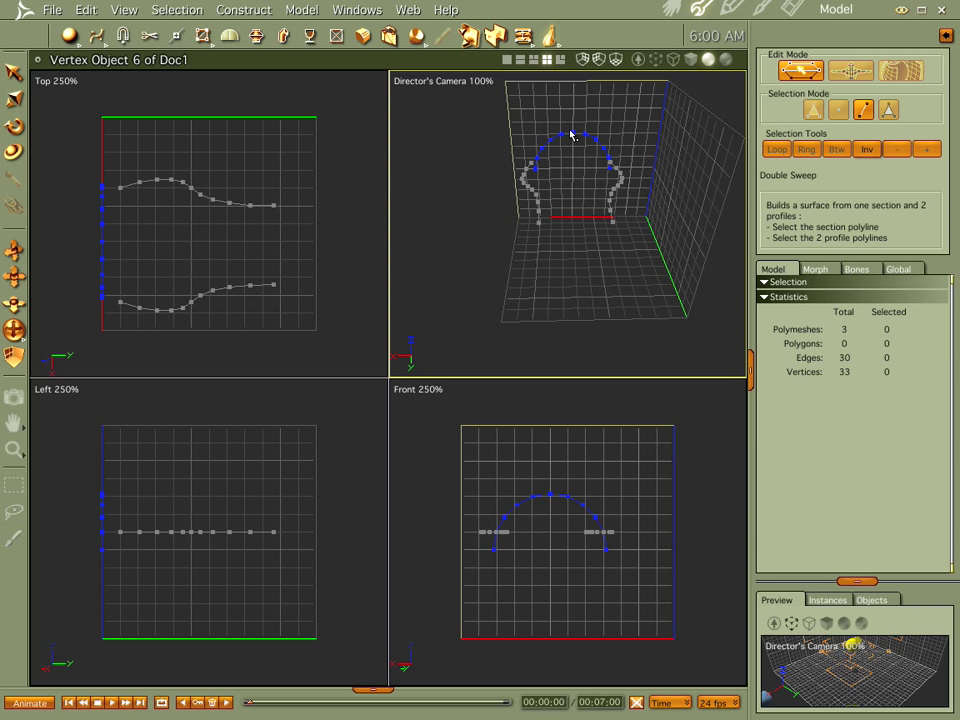
left_click(525, 185)
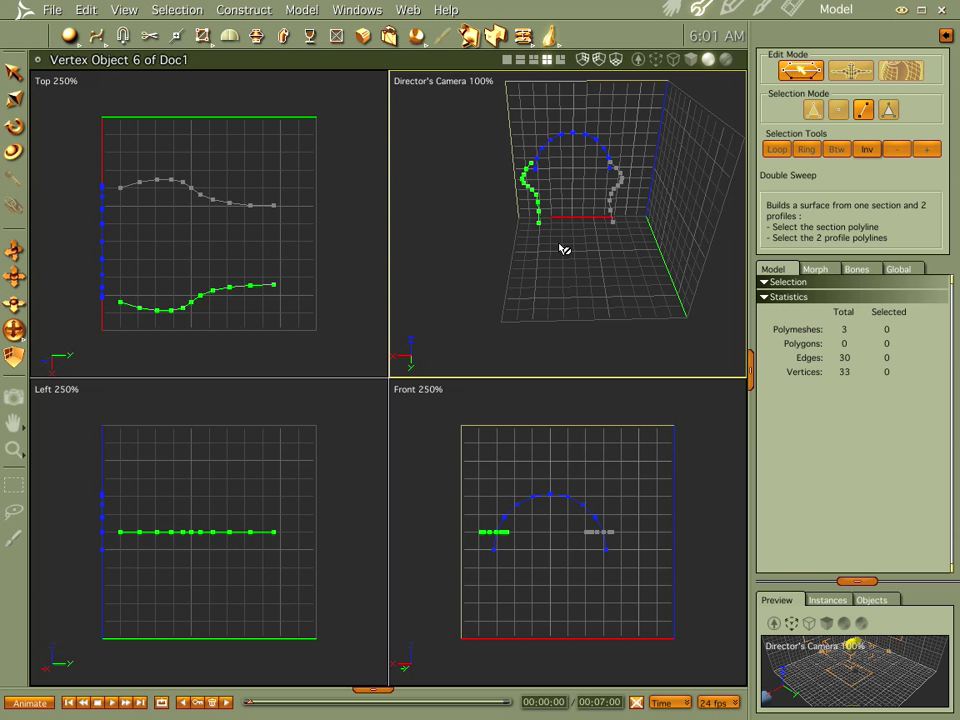
left_click(612, 200)
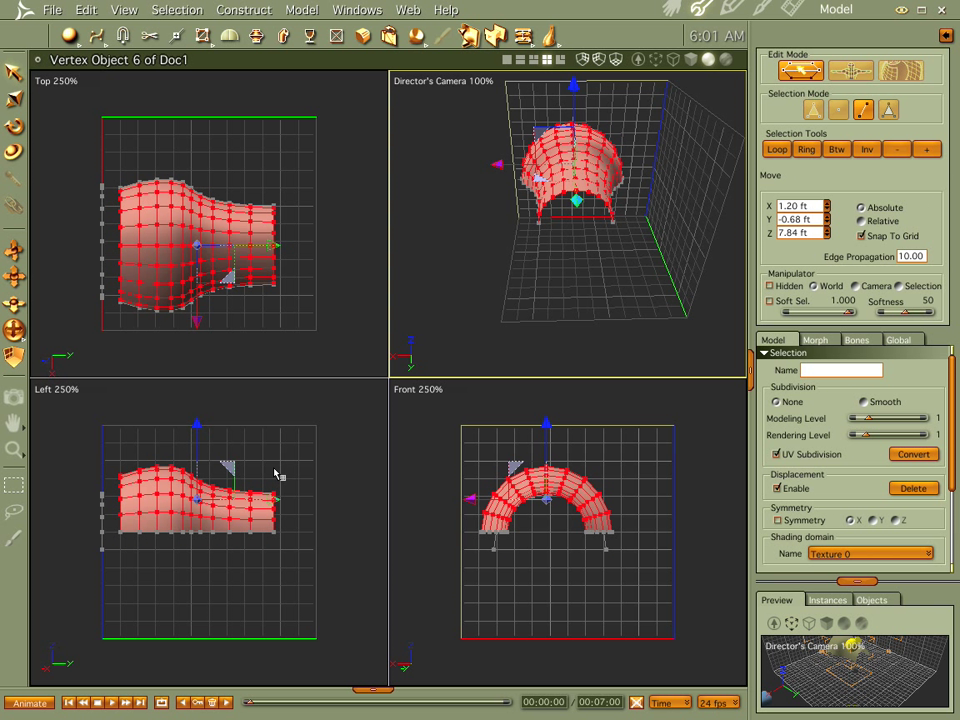
middle_click_drag(544, 267, 724, 234)
In the Assemble room, move Light 1 away from the camera and down to the inside of the swept surface
left_click(680, 10)
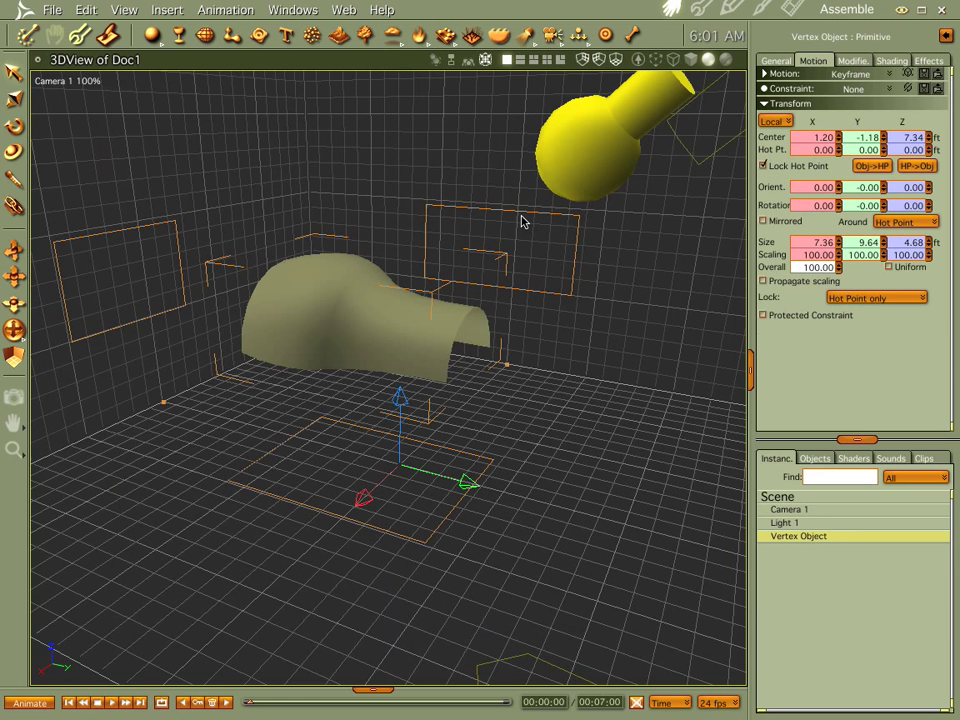
left_click(619, 165)
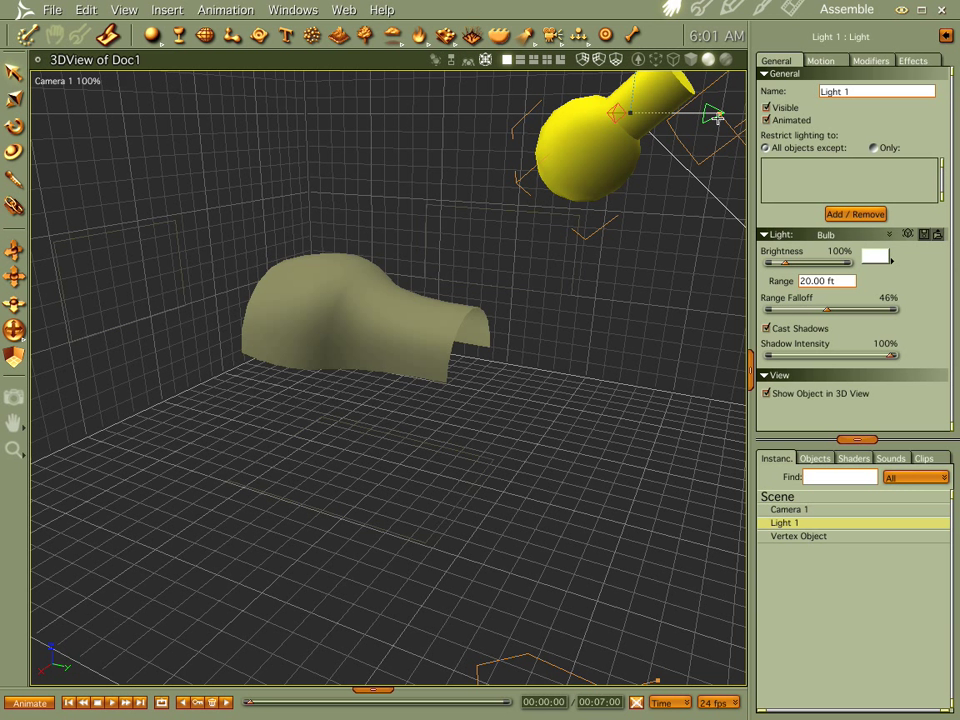
left_click_drag(717, 118, 645, 146)
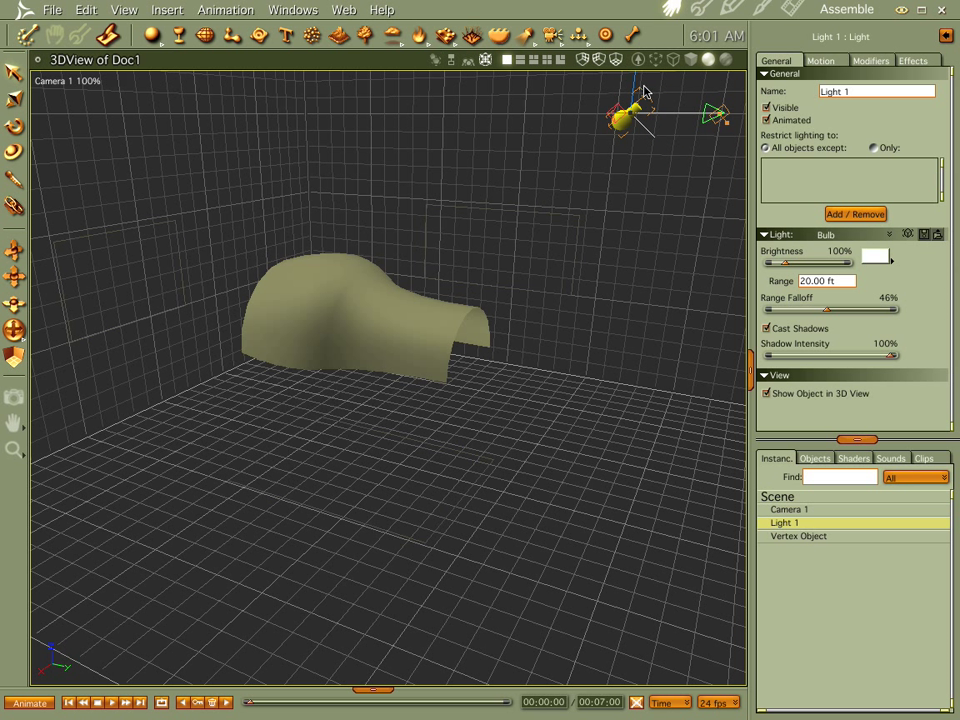
left_click_drag(634, 85, 542, 347)
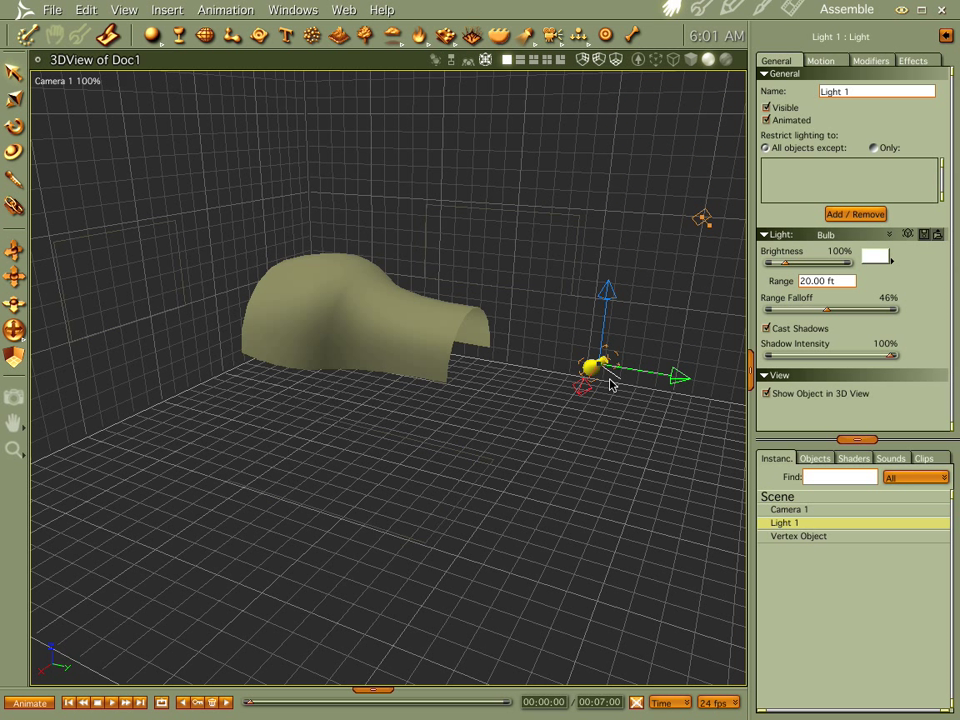
left_click(679, 386)
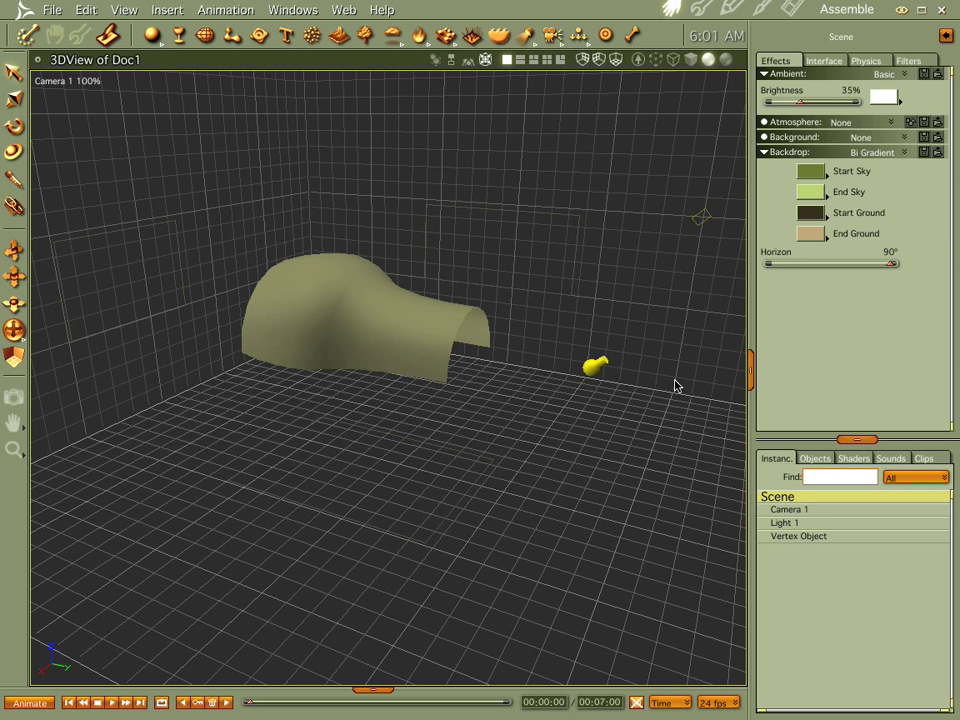
left_click(591, 366)
left_click_drag(683, 388, 501, 348)
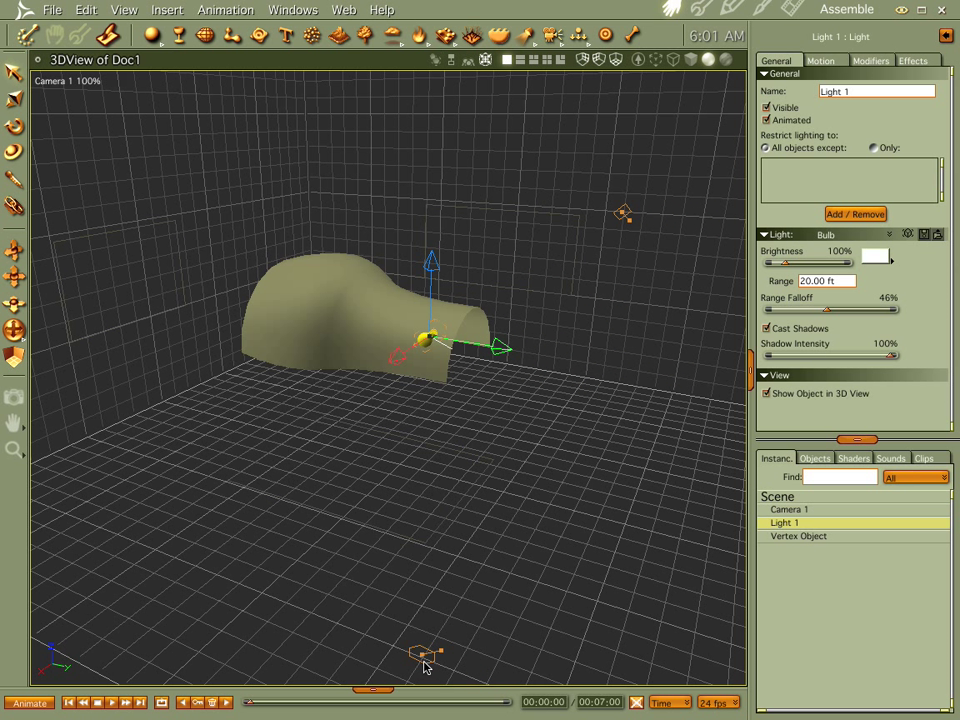
left_click_drag(424, 667, 366, 457)
left_click_drag(362, 163, 343, 242)
Render the scene from a viewpoint looking into the opening of the swept surface
middle_click_drag(306, 358, 508, 344)
middle_click_drag(444, 380, 433, 446)
key("ctrl+r")
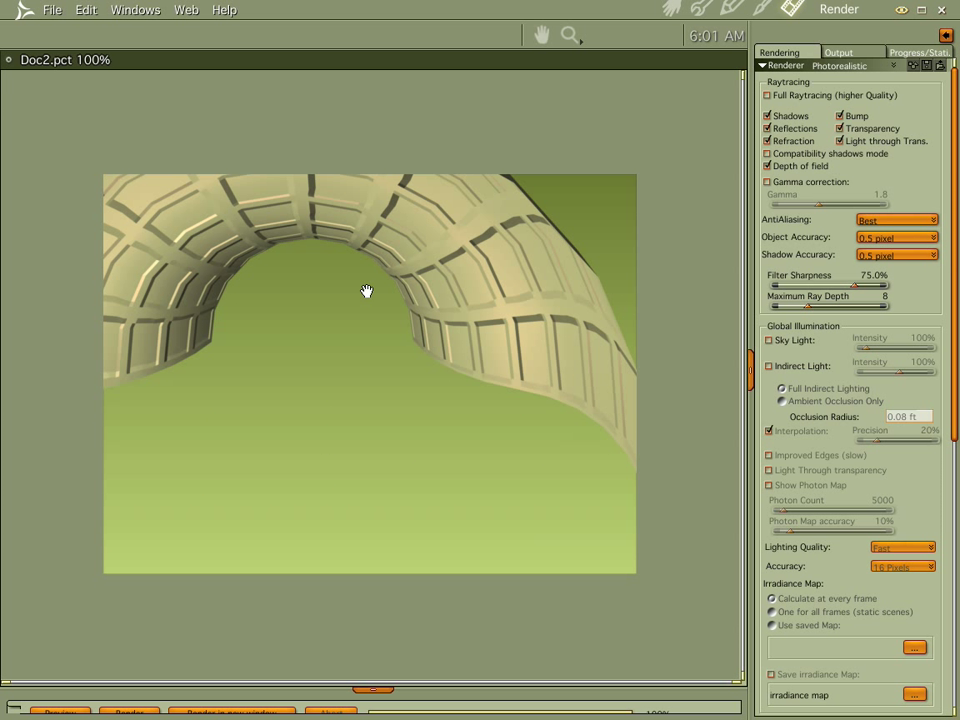
Leave the render, reopen the vertex object for editing, and delete the Double Sweep surface
left_click(671, 9)
middle_click_drag(488, 331, 268, 356)
middle_click_drag(308, 300, 339, 358)
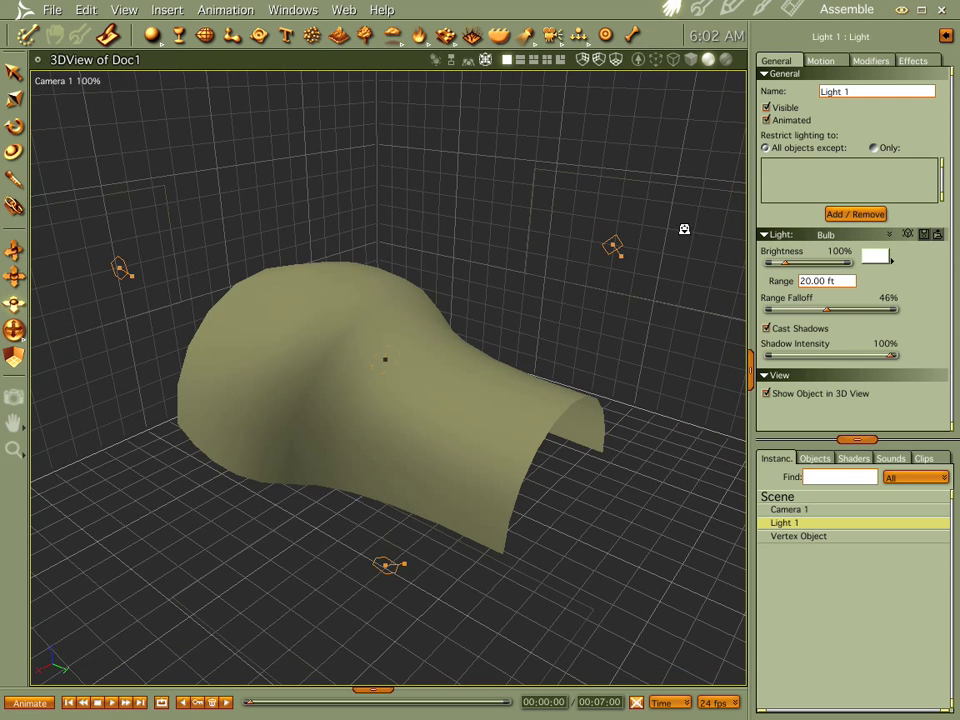
double_click(783, 537)
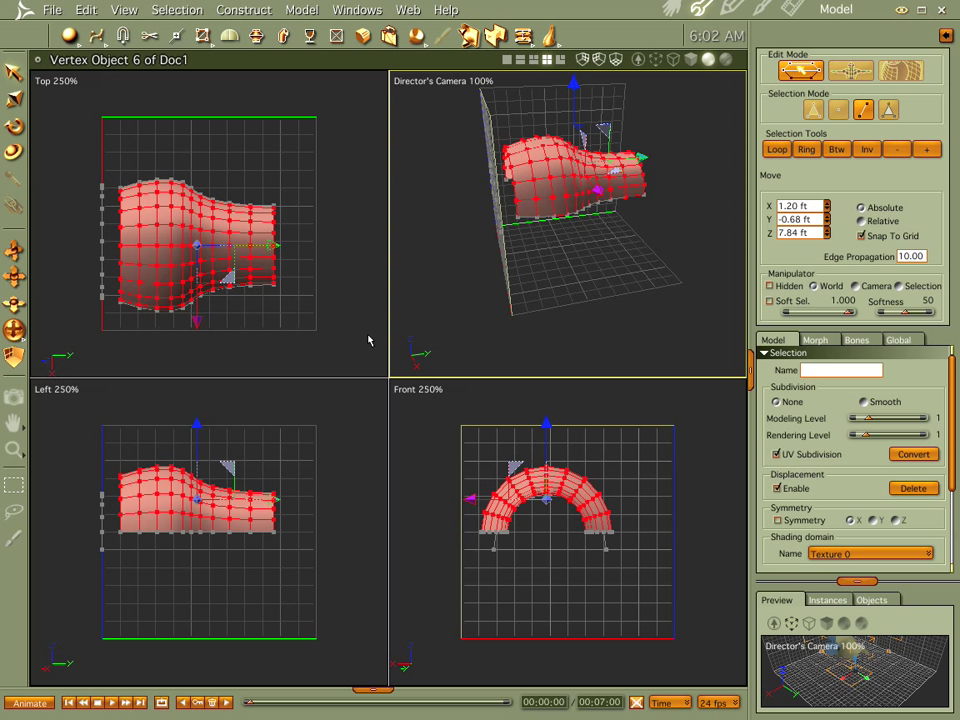
key("Delete")
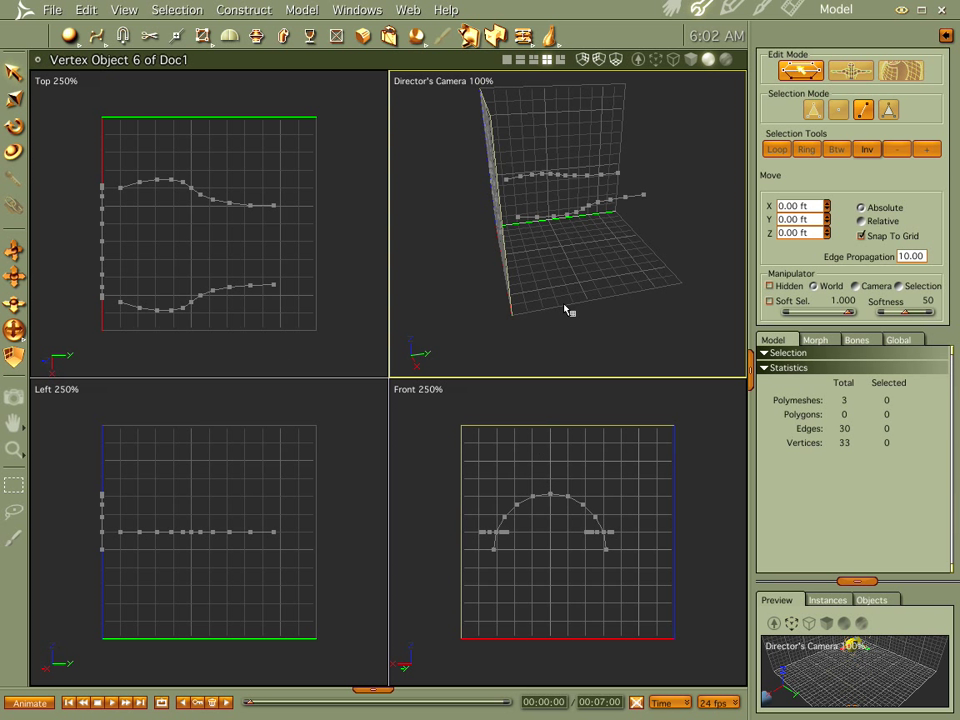
Draw a curve descending in an S shape above the profile curves in the Left view, and move it to X 1.00 ft
middle_click_drag(565, 311, 533, 292)
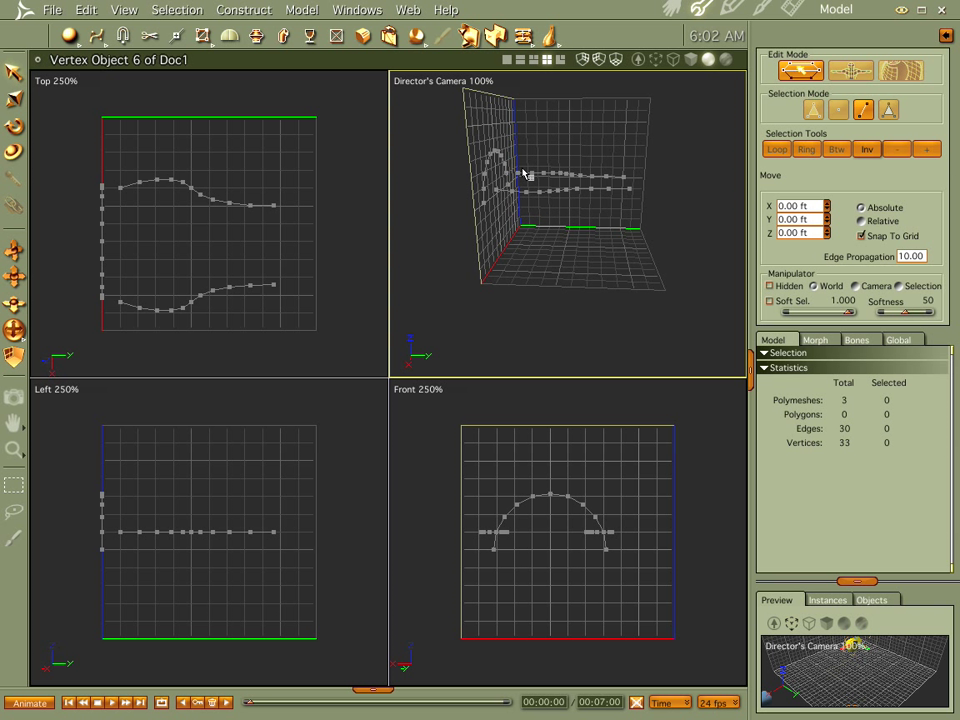
left_click(551, 40)
left_click(96, 36)
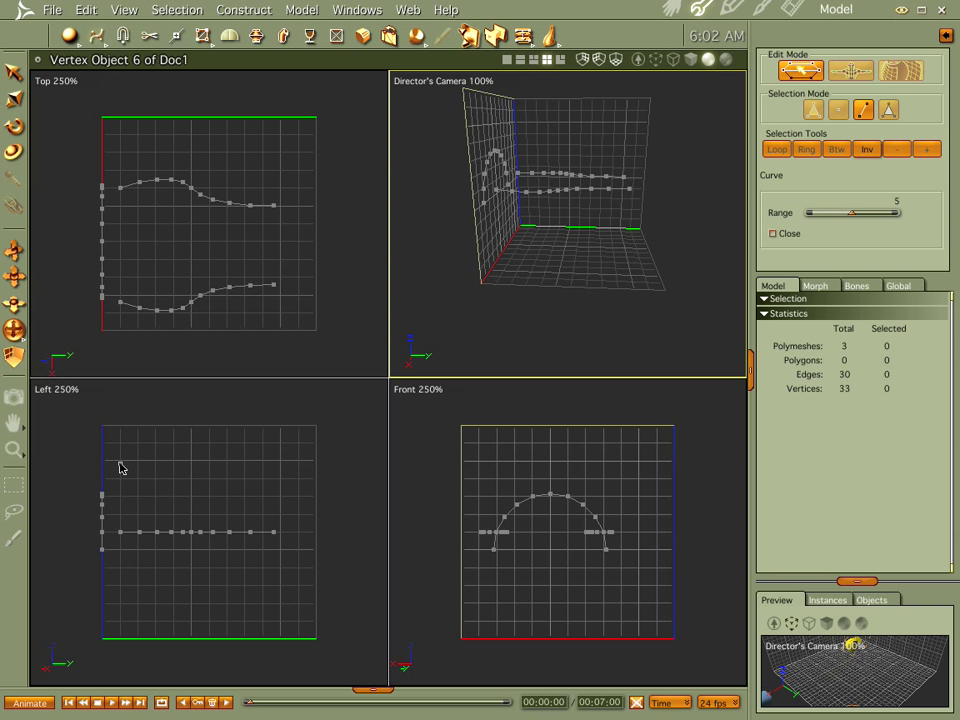
left_click(120, 461)
left_click(193, 460)
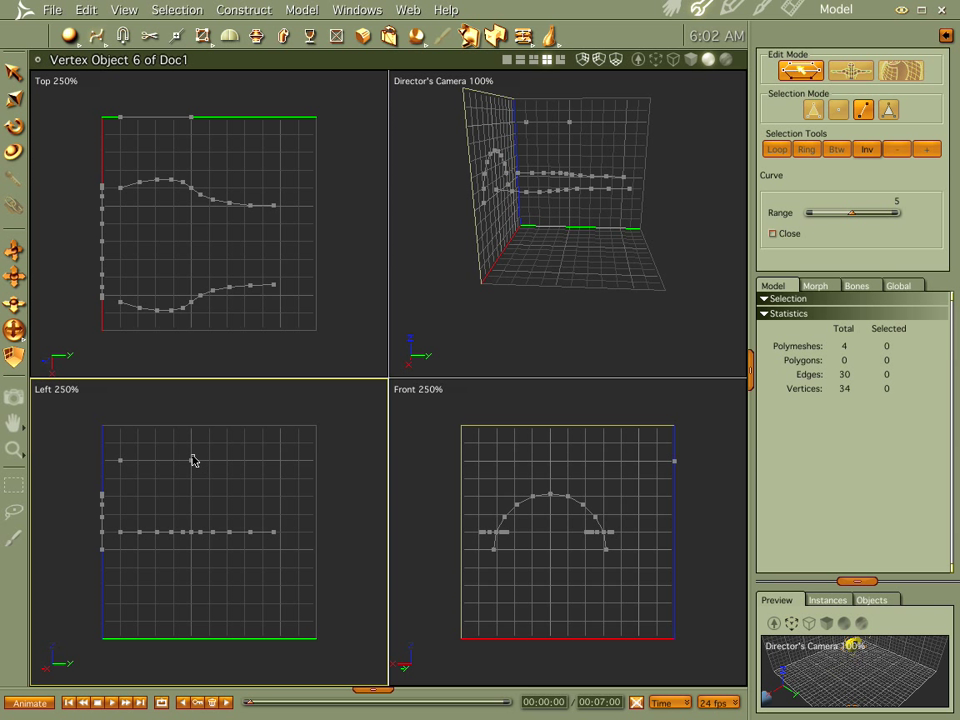
left_click(222, 494)
left_click_drag(223, 495, 275, 523)
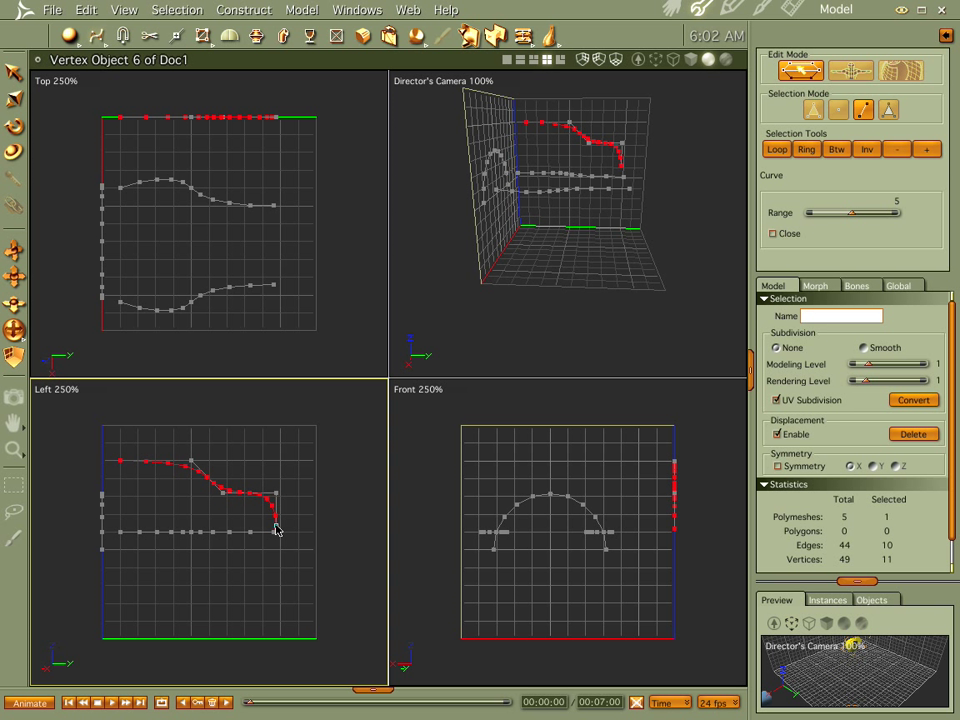
left_click(276, 525)
double_click(276, 525)
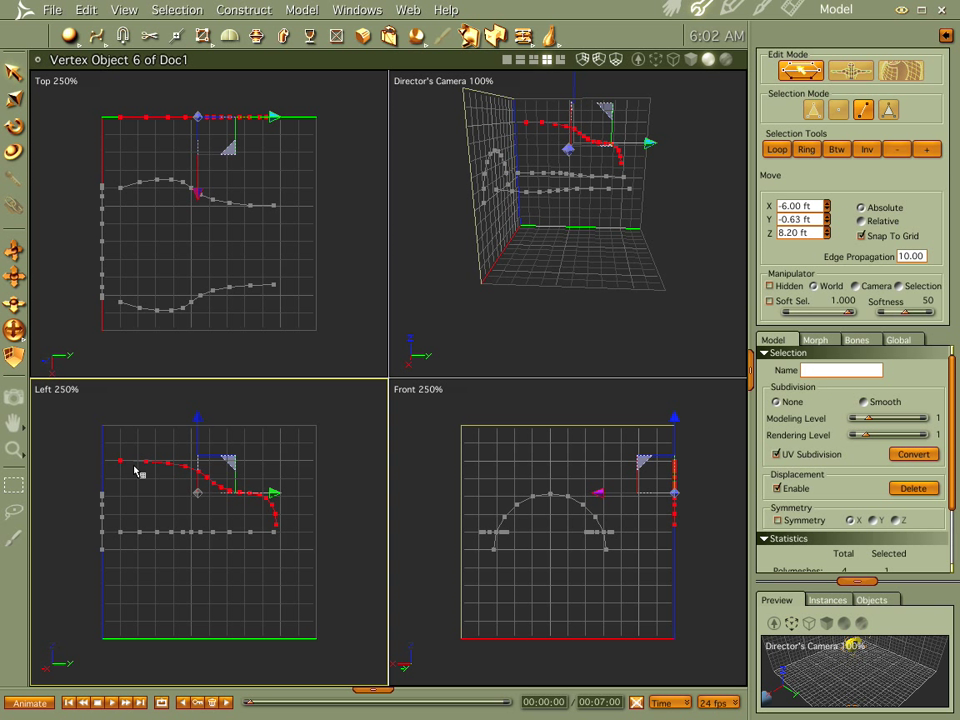
left_click_drag(197, 190, 156, 319)
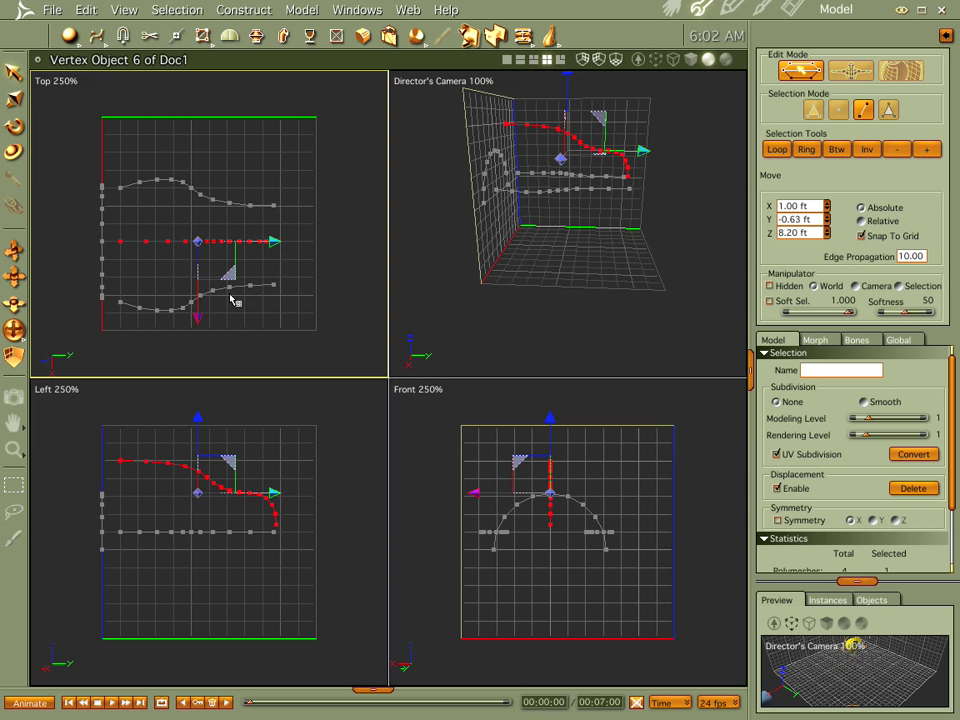
left_click(437, 473)
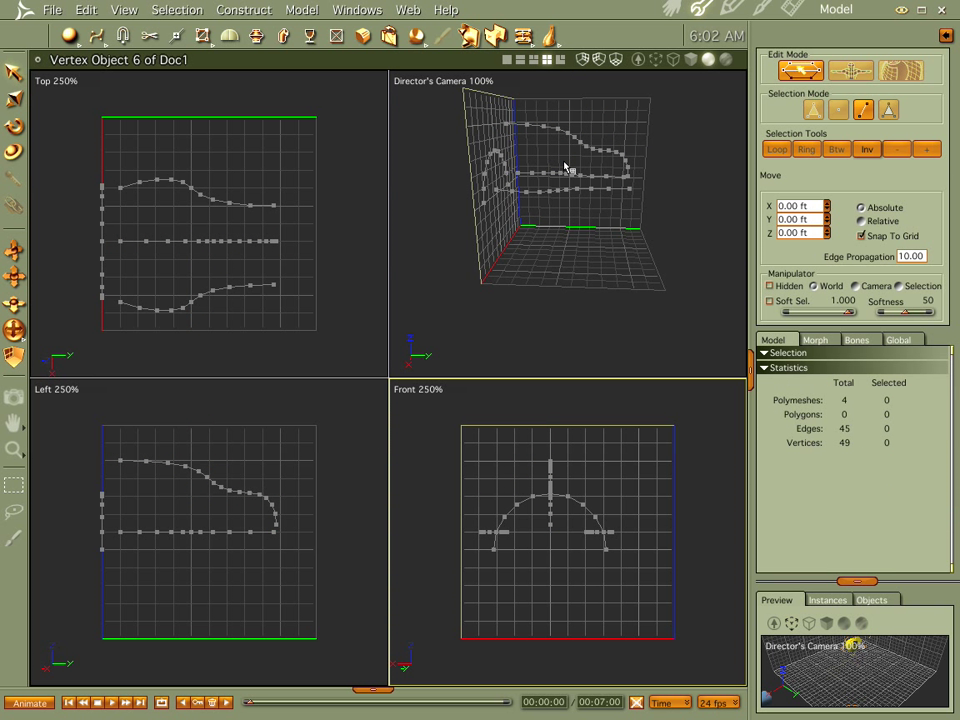
Try moving the whole arch along Y to 4.00 ft, and move it back to Y -6.00 ft
left_click(102, 252)
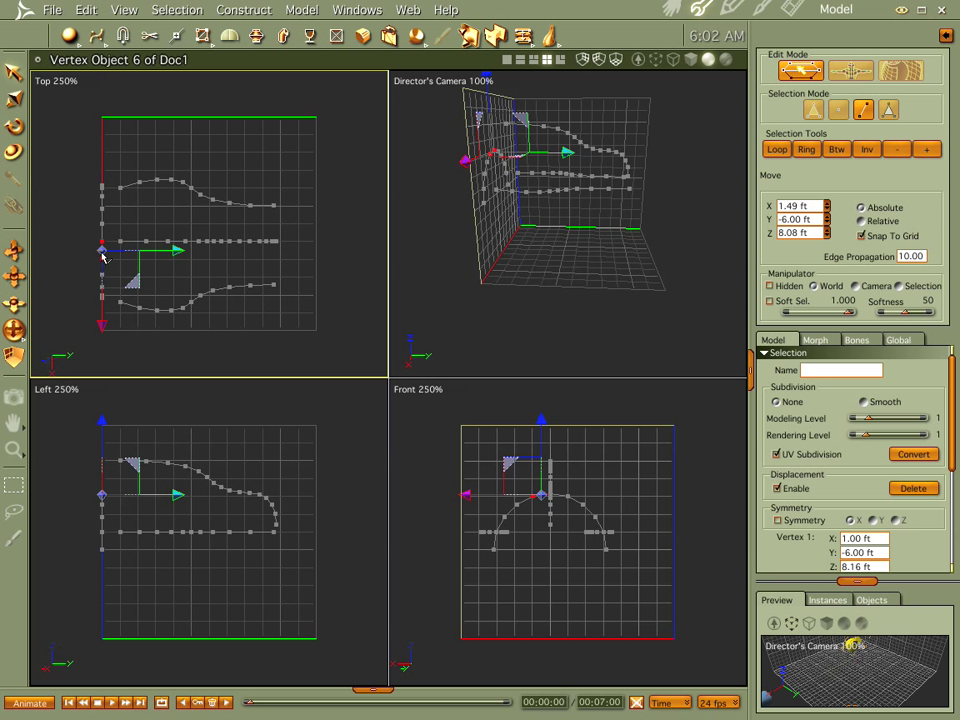
left_click(174, 256)
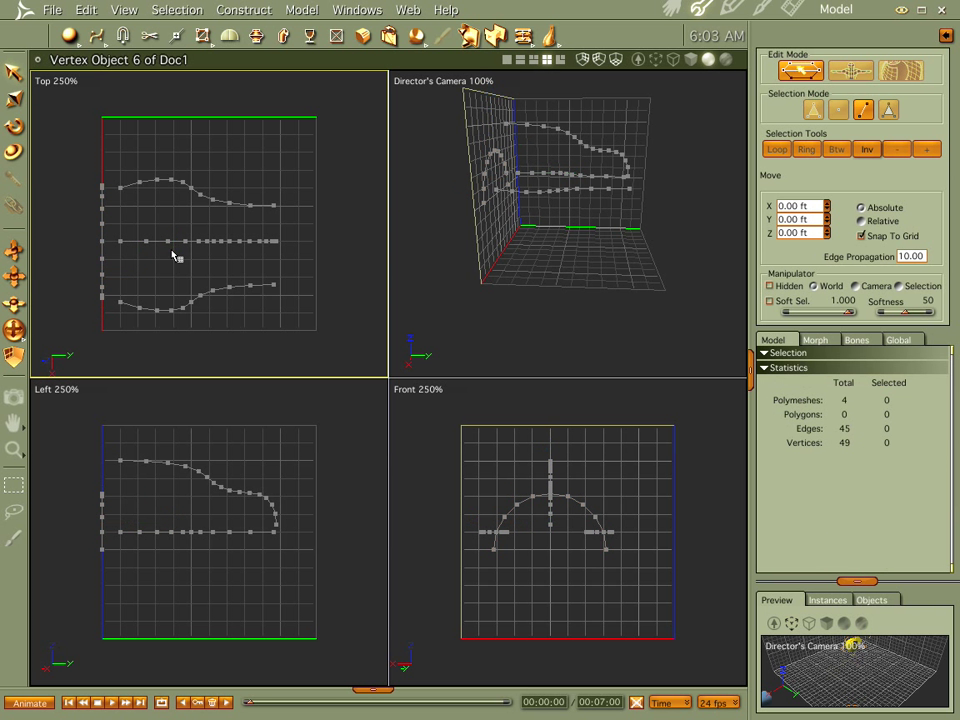
left_click(101, 257)
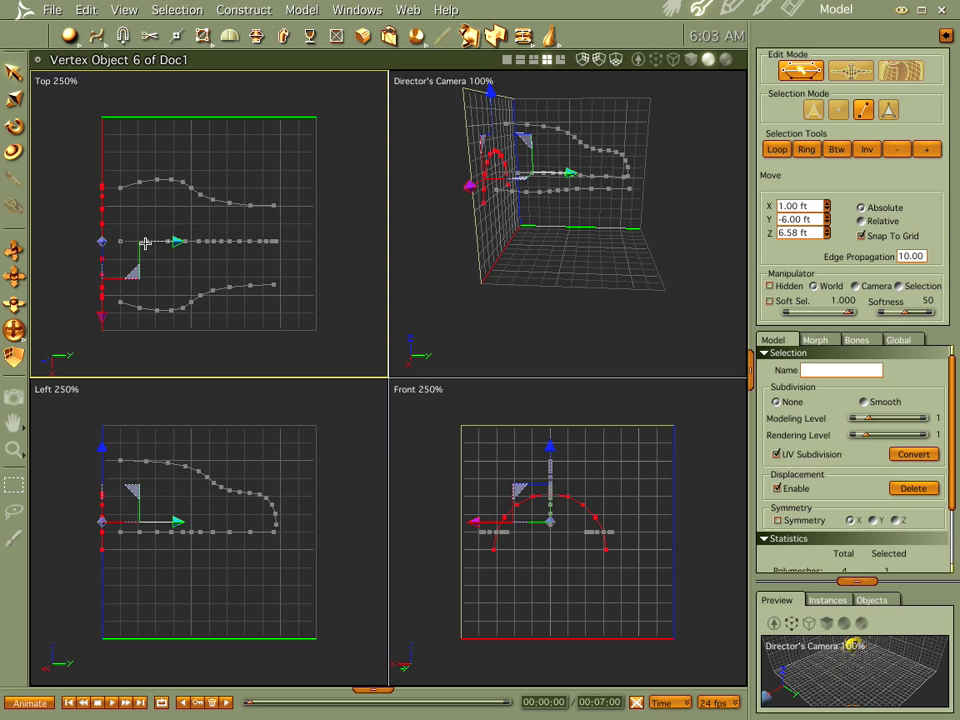
left_click_drag(180, 244, 352, 265)
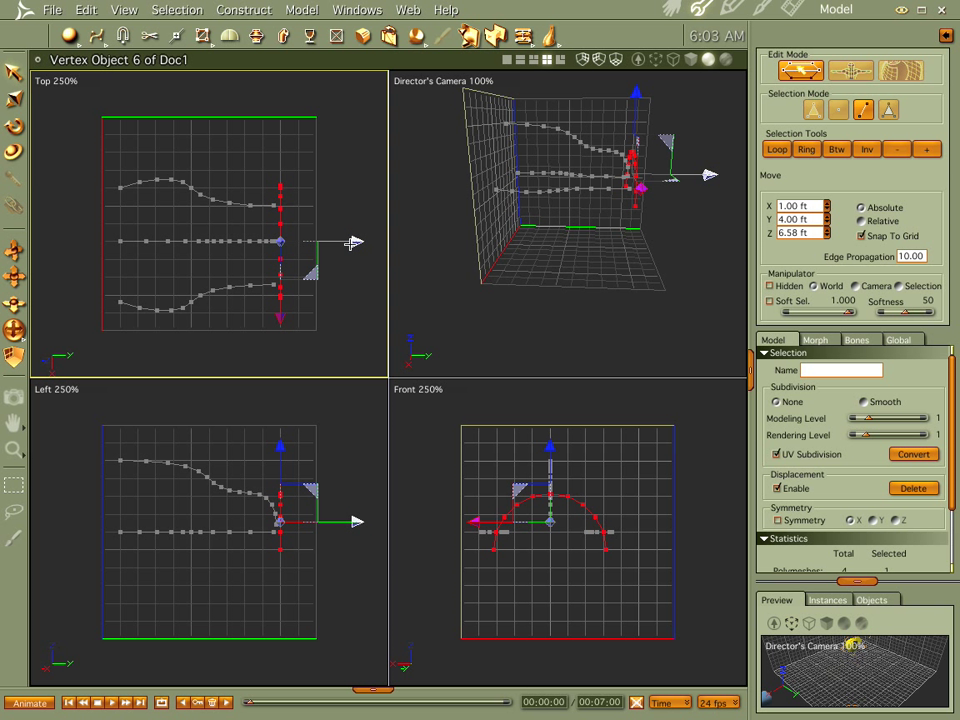
left_click_drag(352, 242, 163, 236)
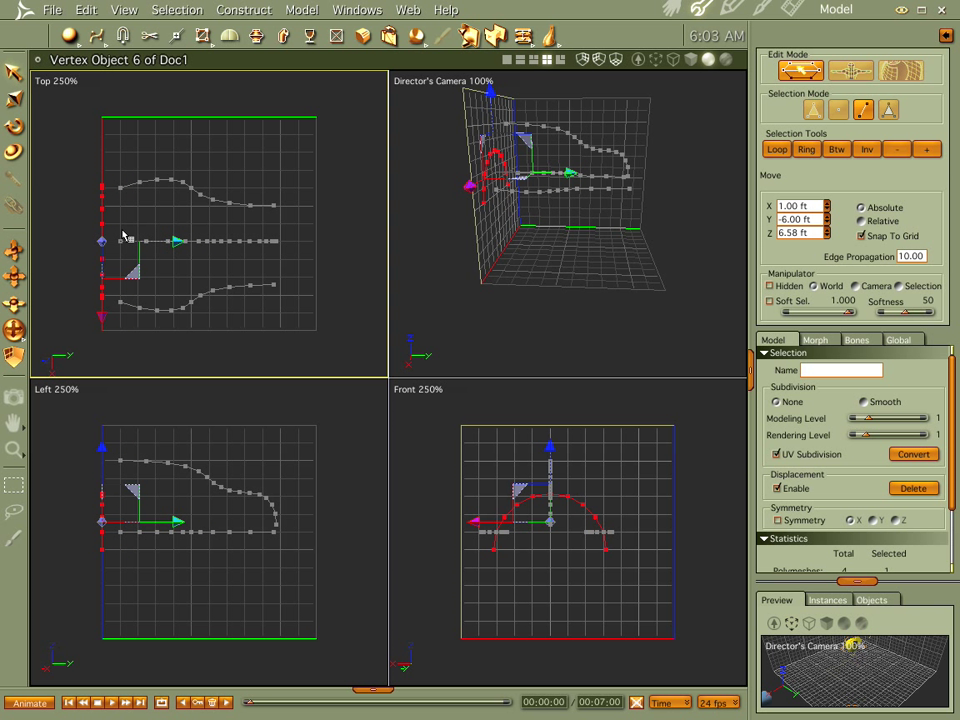
Duplicate the arch twice, placing one copy across the wide part of the profile curves and the other at Y 4.00 ft
key("ctrl+d")
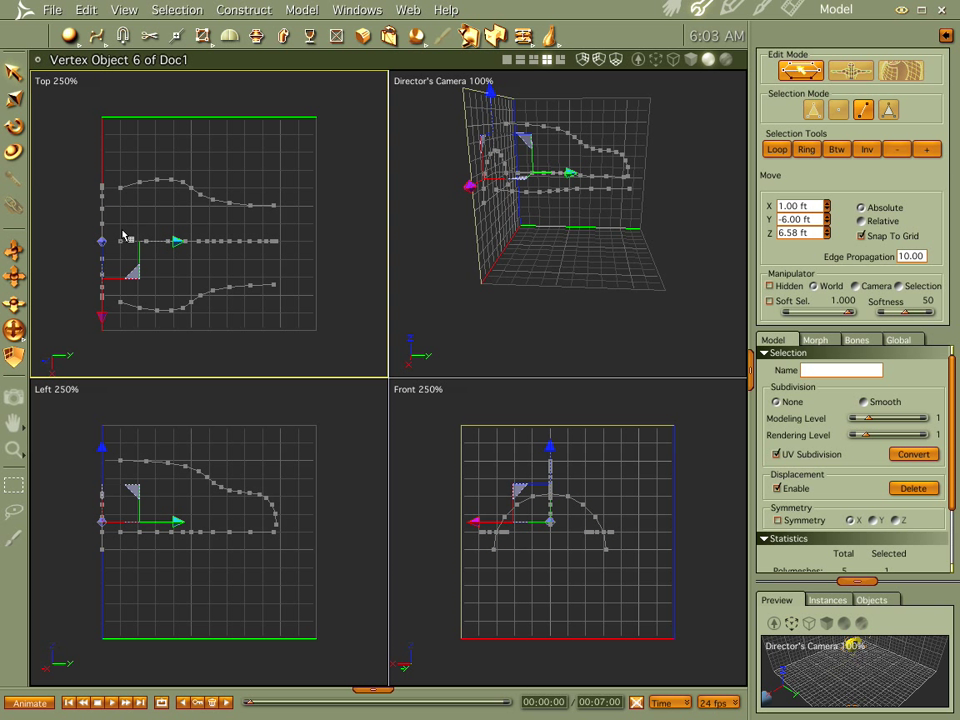
left_click_drag(178, 242, 226, 262)
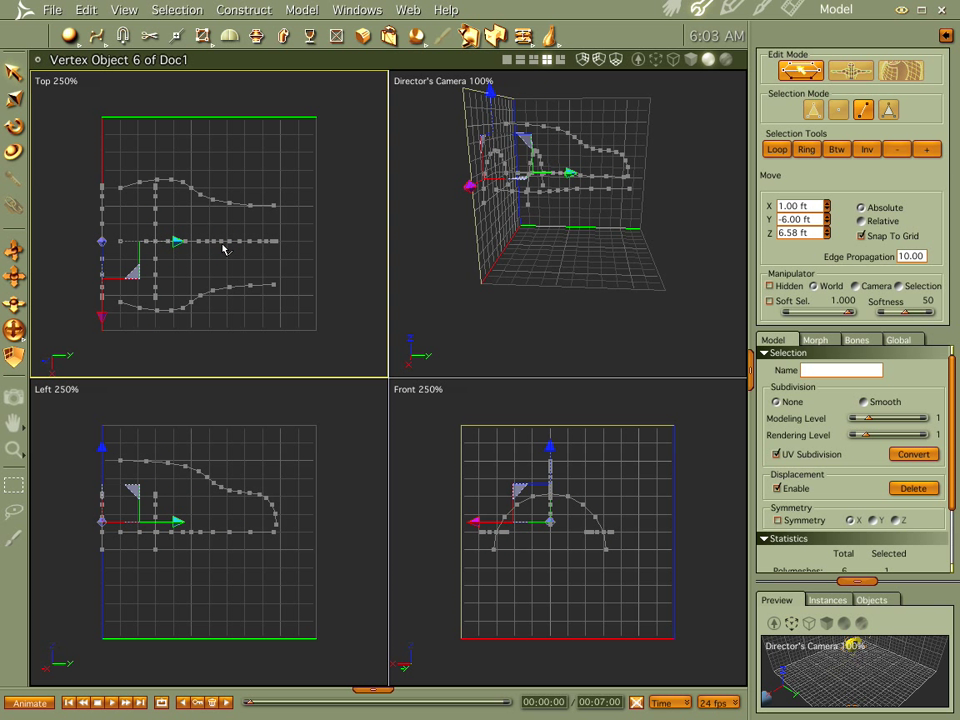
left_click_drag(223, 246, 353, 265)
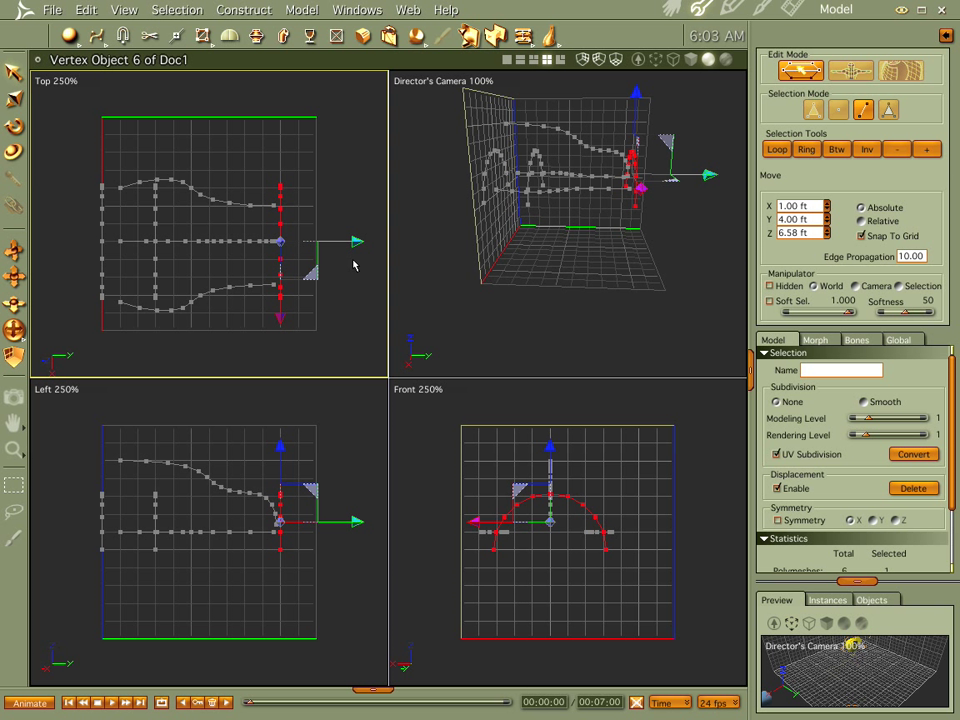
Scale the arch copy at the far end of the profile curves uniformly to 3.50 ft in X and 1.75 ft in Z
key("s")
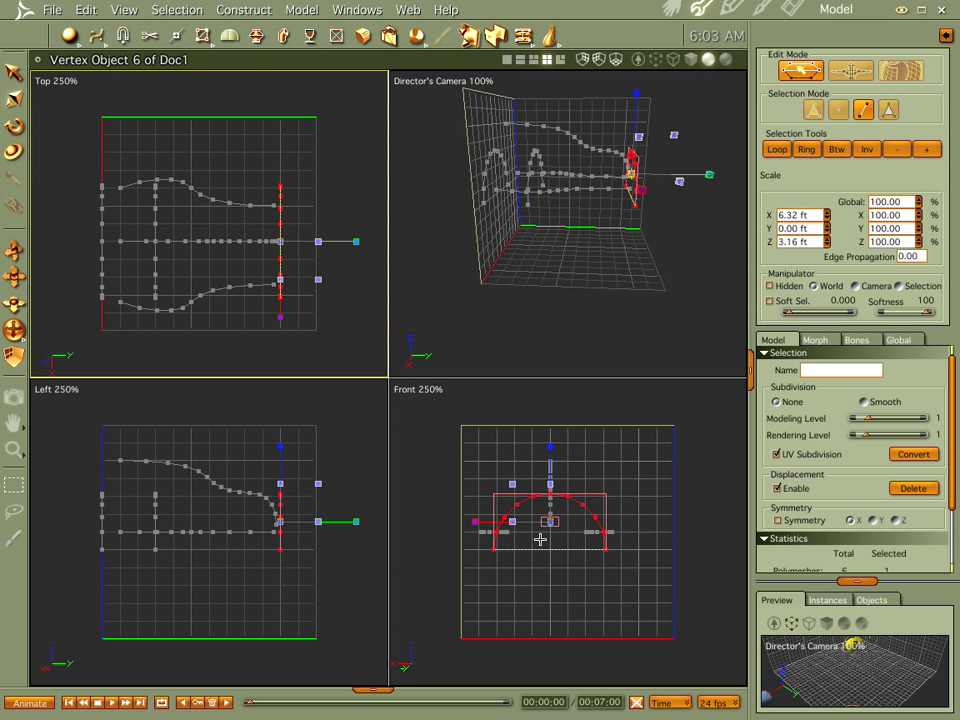
left_click_drag(544, 523, 495, 538)
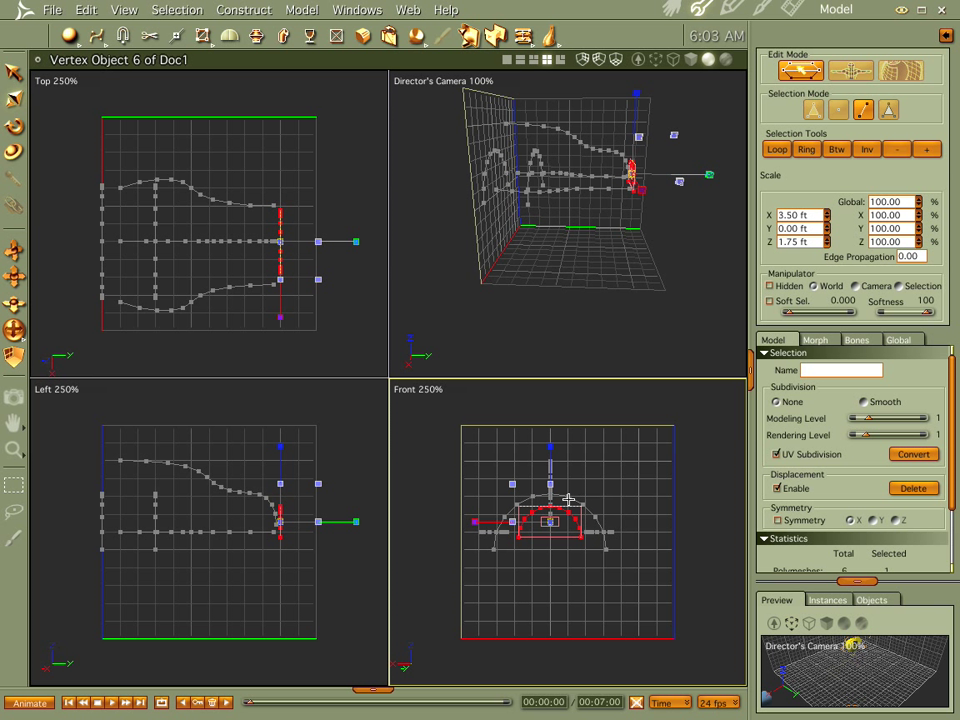
key("m")
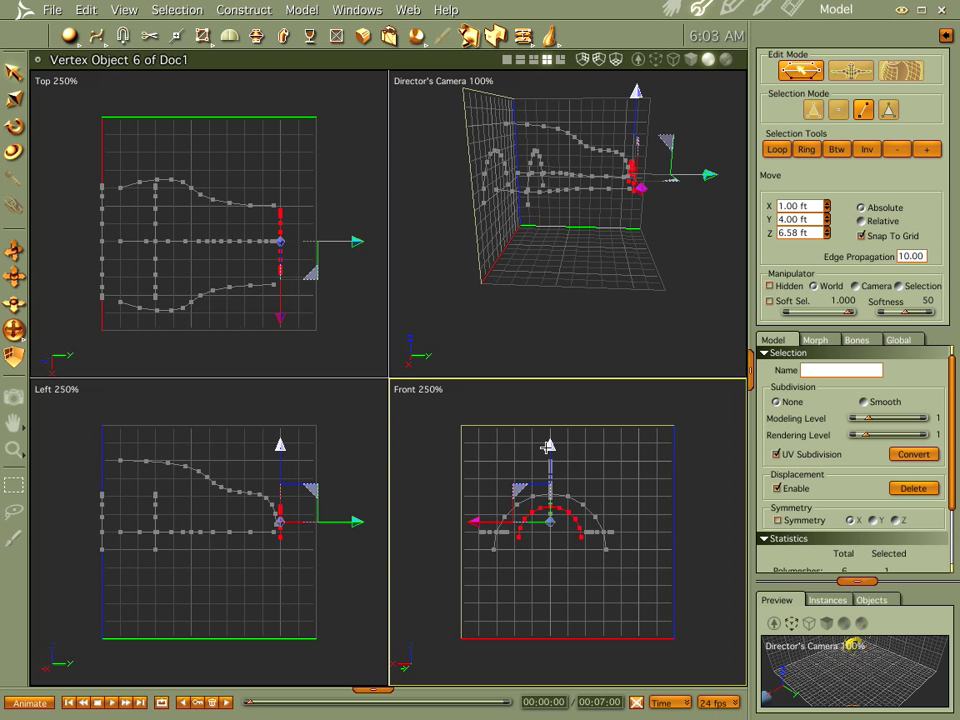
Lower the arch copy at the far end of the profile curves to Z 5.58 ft and flatten it along Z
left_click_drag(547, 463, 558, 534)
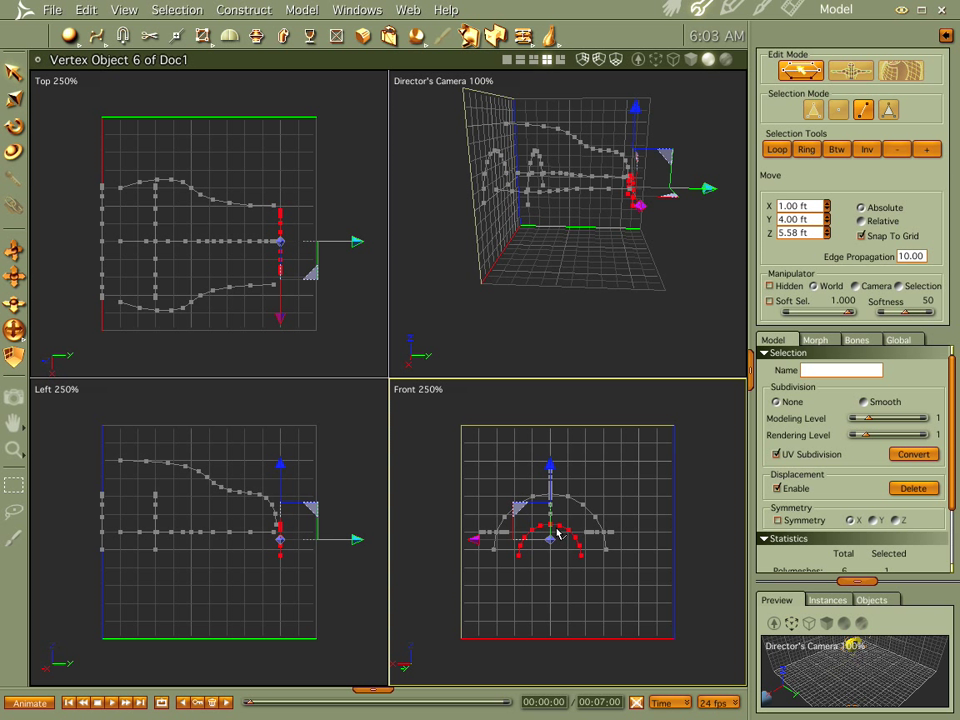
key("s")
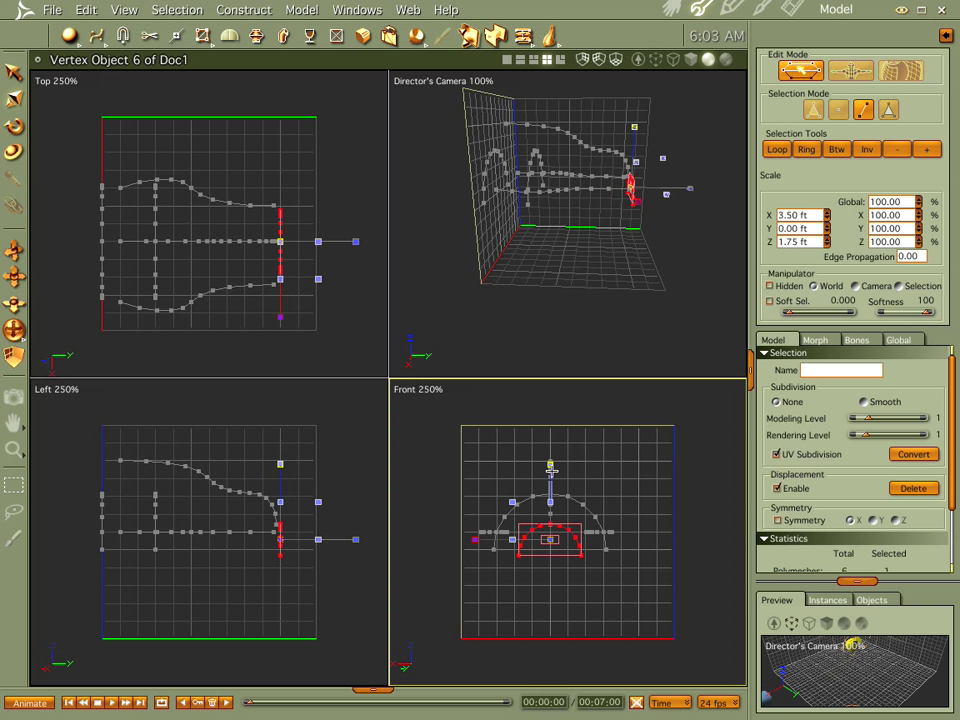
mouse_move(548, 490)
left_mouse_down()
mouse_move(547, 505)
mouse_move(547, 496)
left_mouse_up()
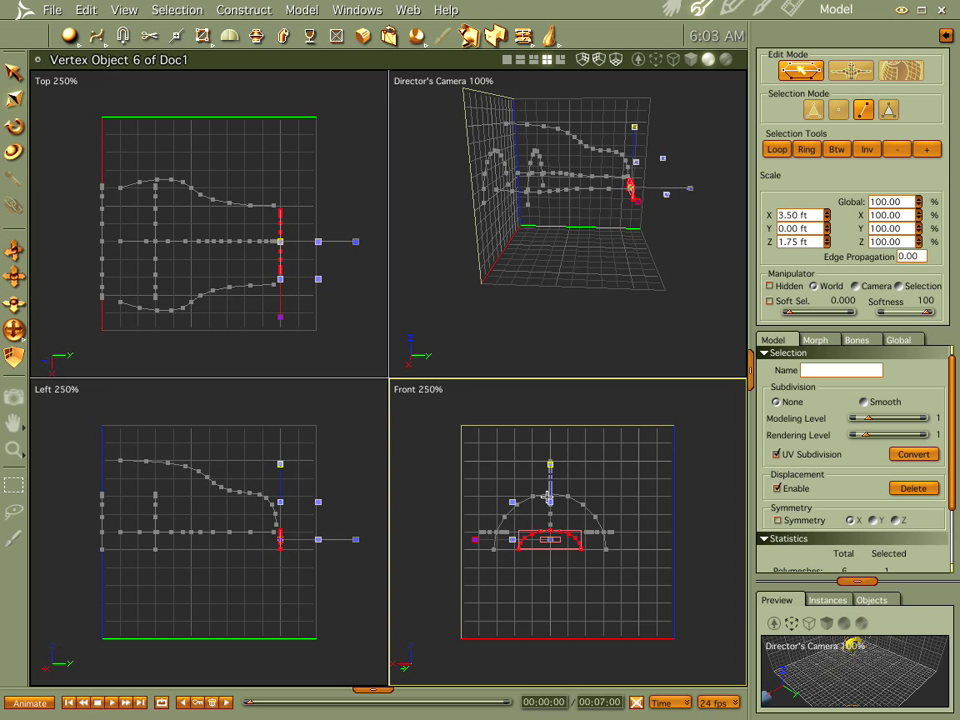
key("m")
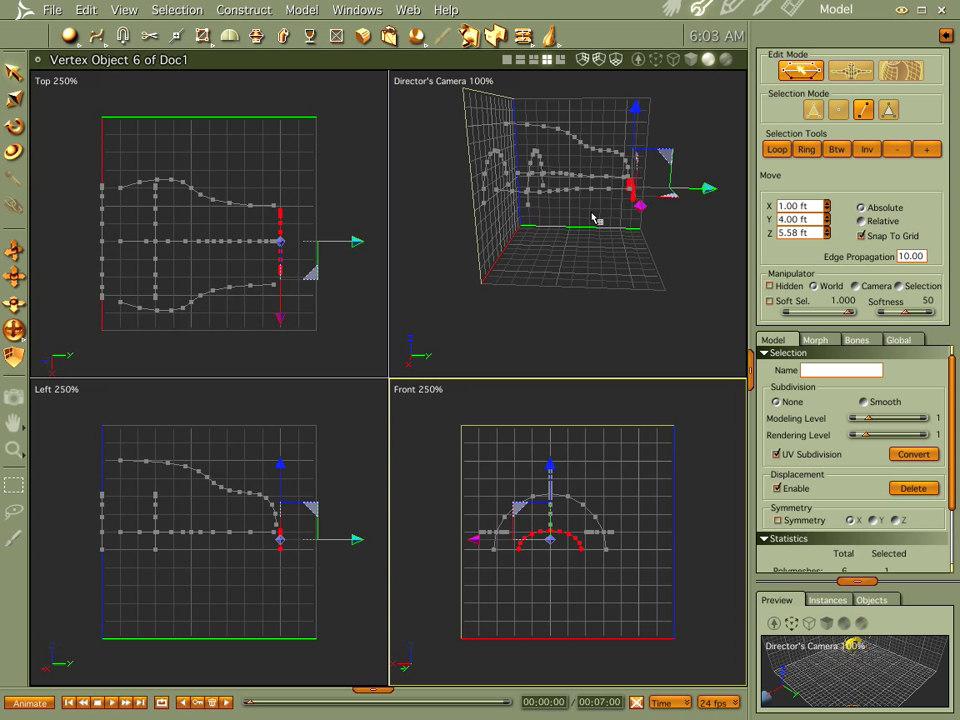
Start a Gordon surface and set the three arch sections, from front to far end, as its latitude curves
middle_click_drag(592, 297, 527, 305)
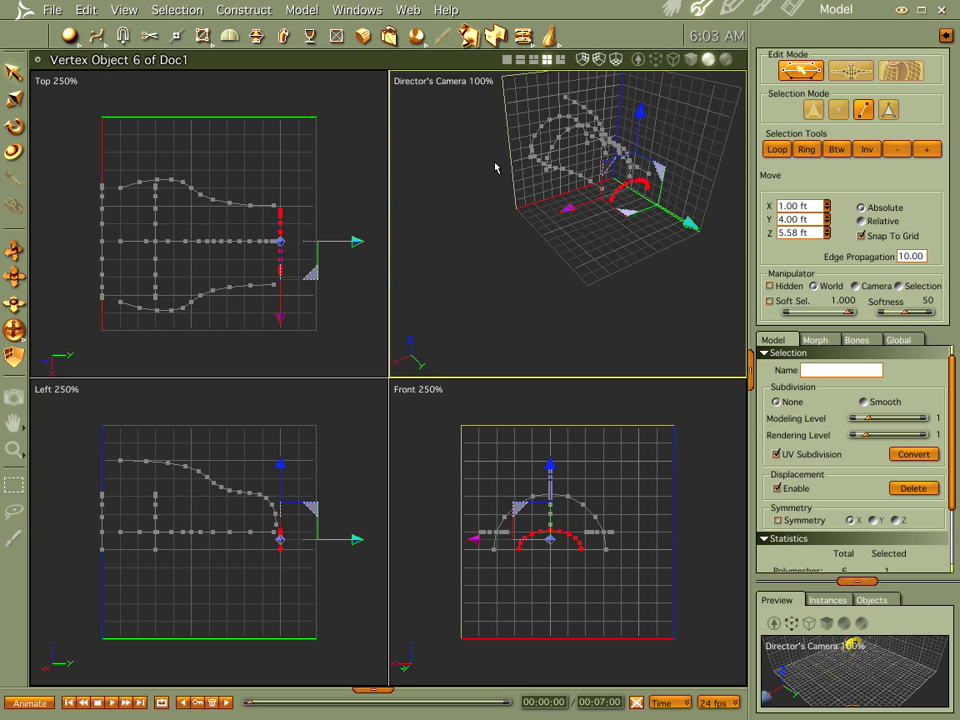
left_click(467, 218)
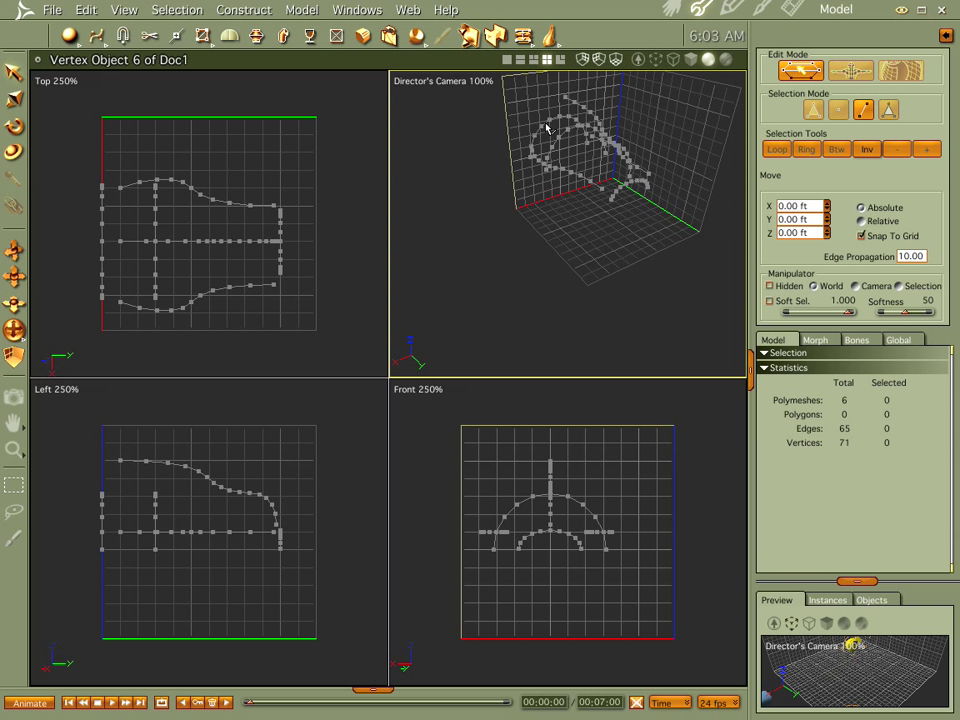
left_click(545, 127)
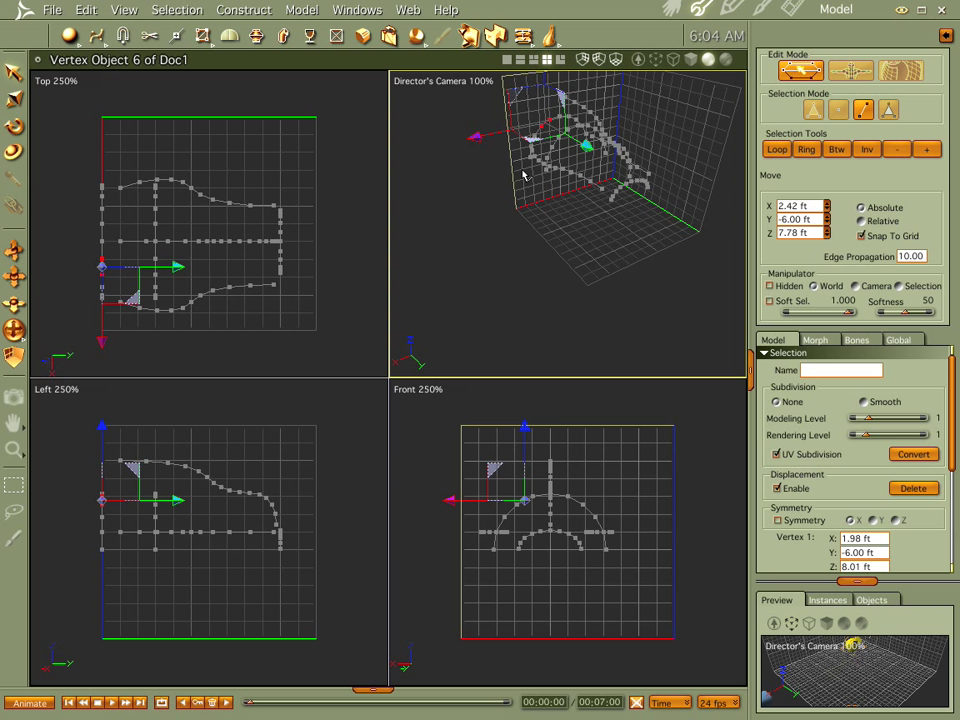
left_click(497, 238)
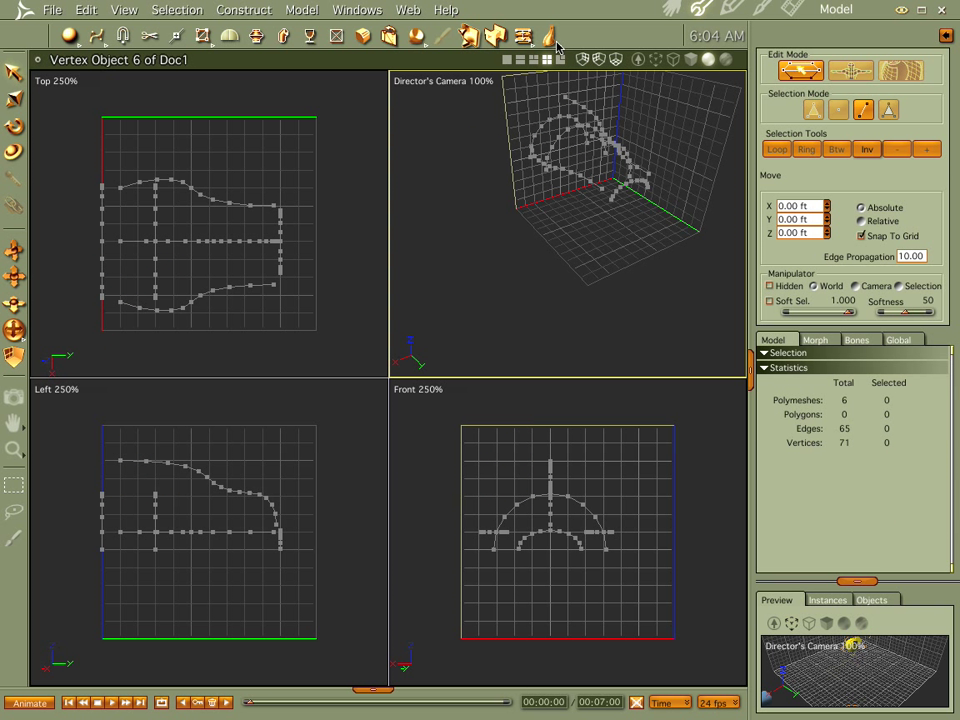
left_click_drag(549, 36, 550, 122)
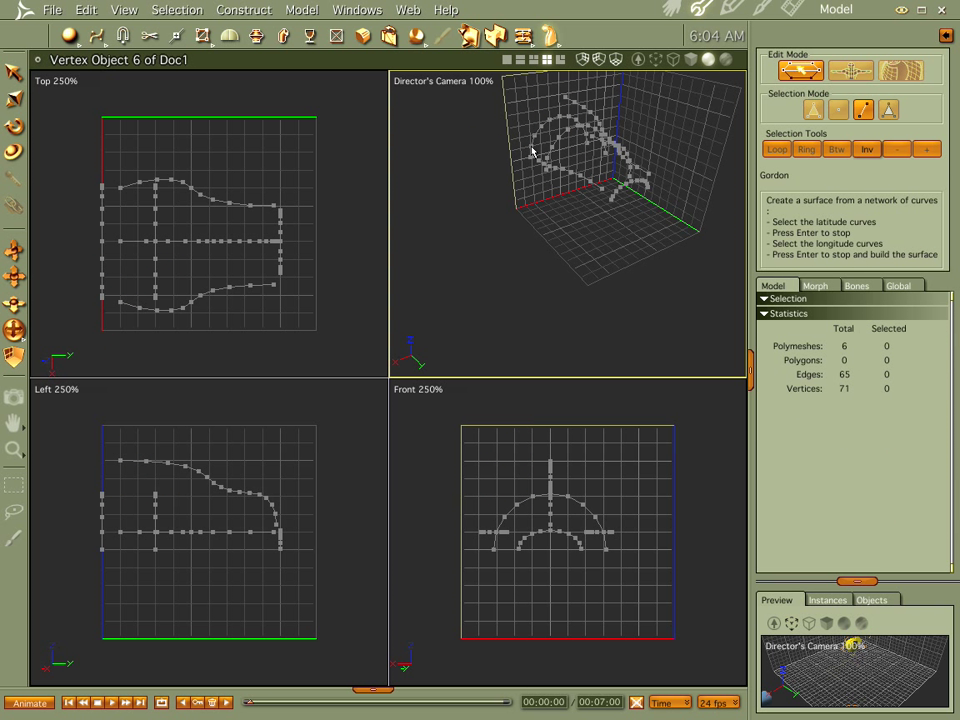
left_click(540, 136)
left_click(583, 160)
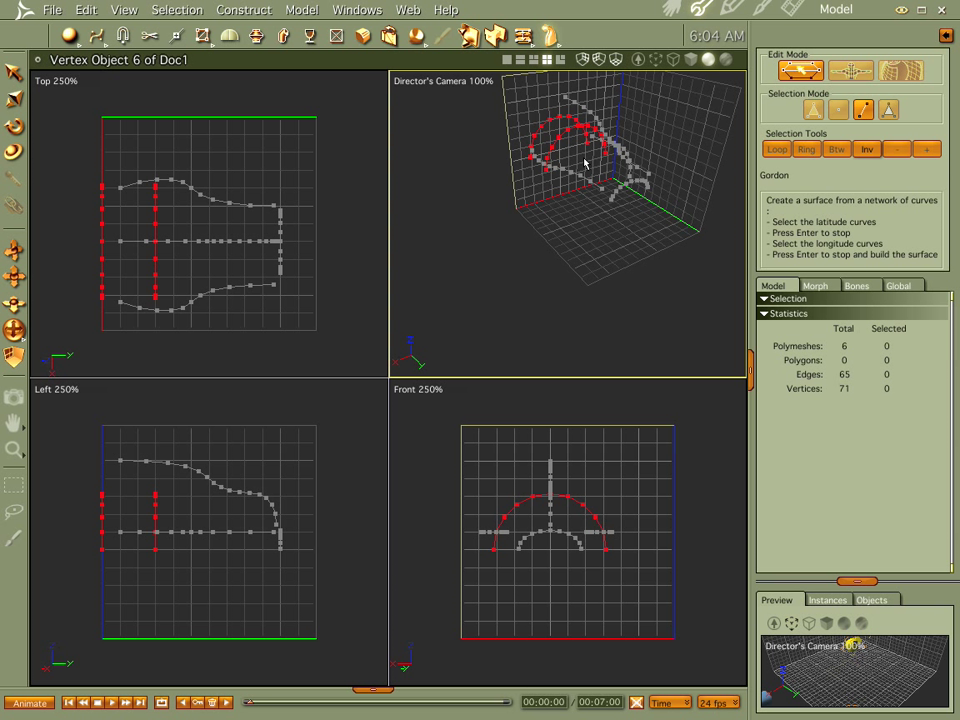
left_click(613, 197)
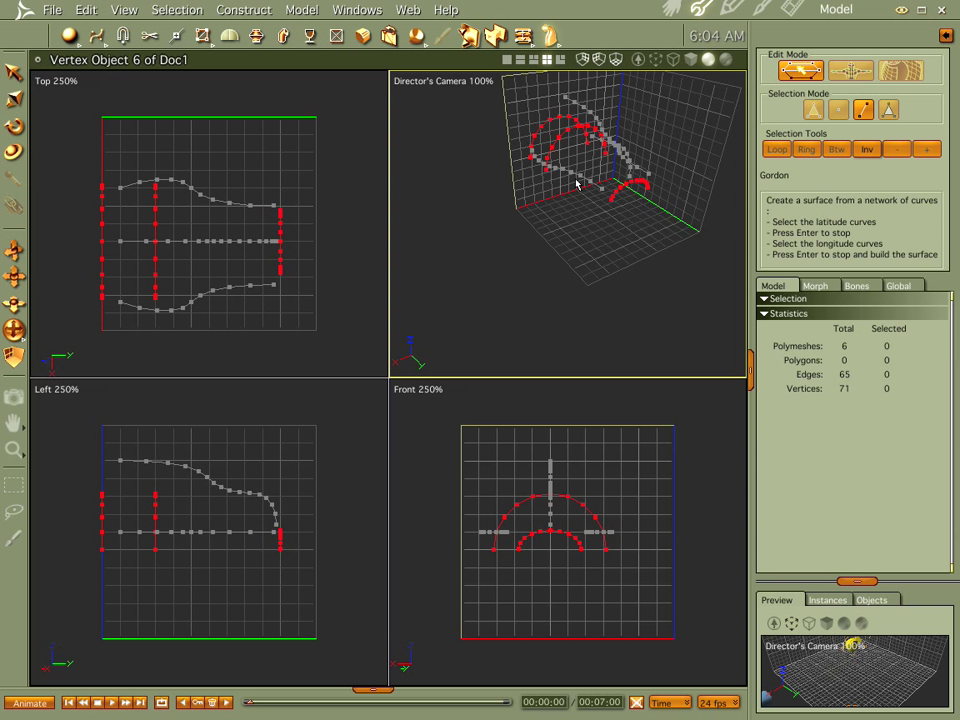
key("Return")
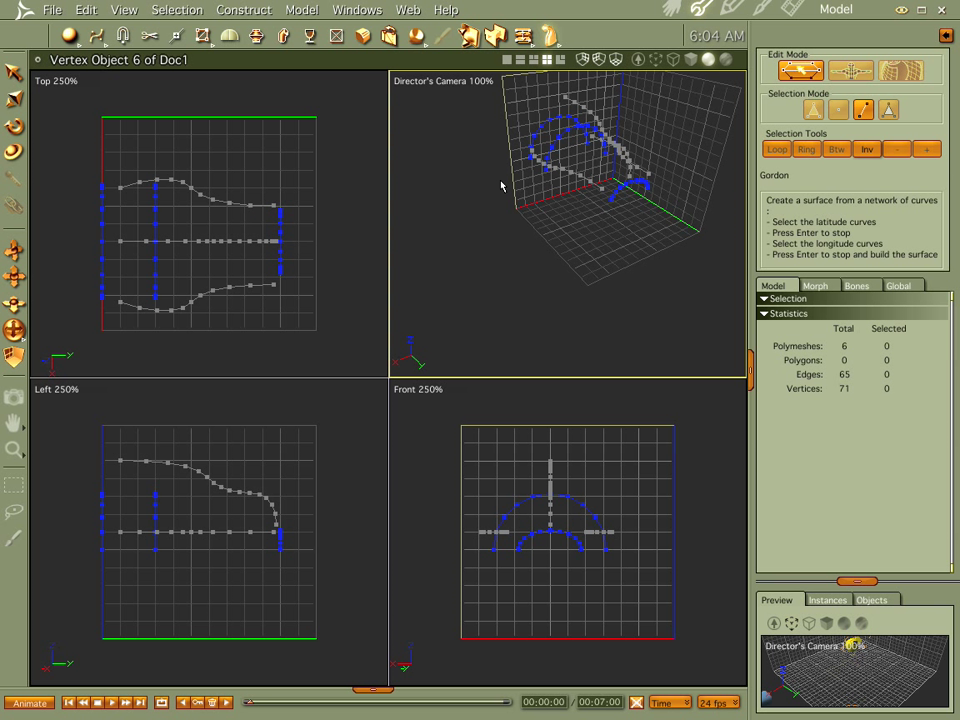
Set the two side profiles and the upper S-shaped profile as longitude curves, and build the Gordon surface
left_click(559, 172)
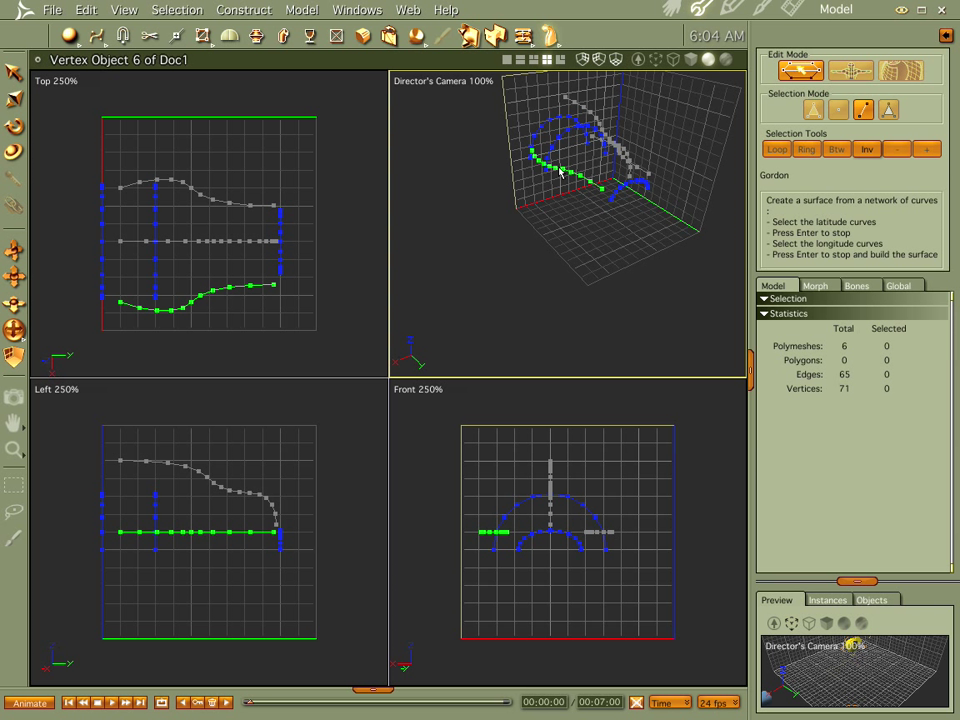
left_click(257, 496)
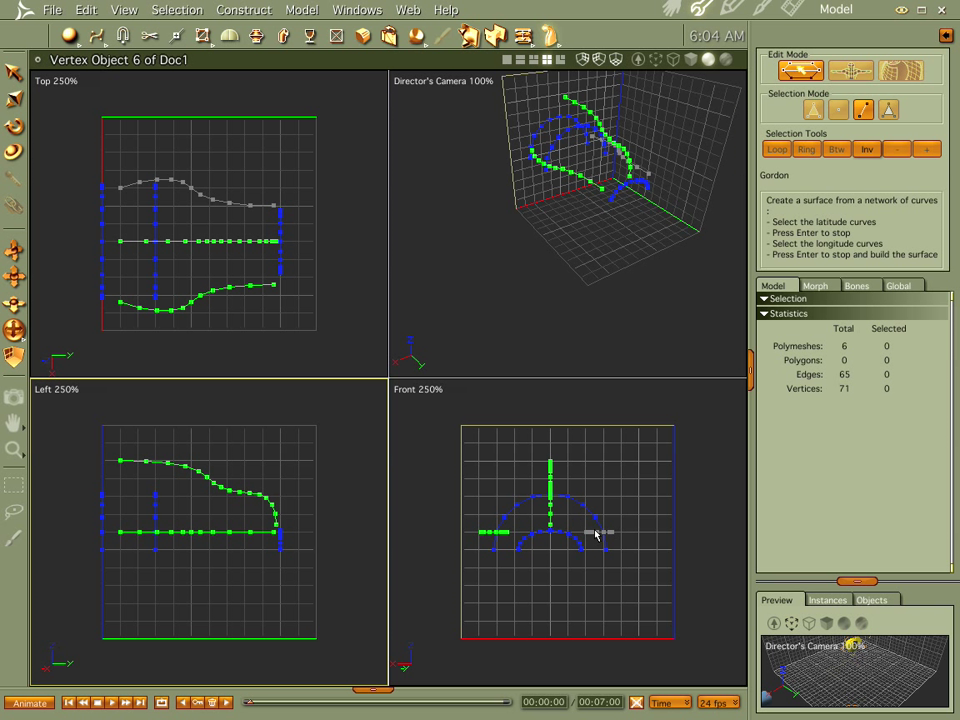
left_click(596, 533)
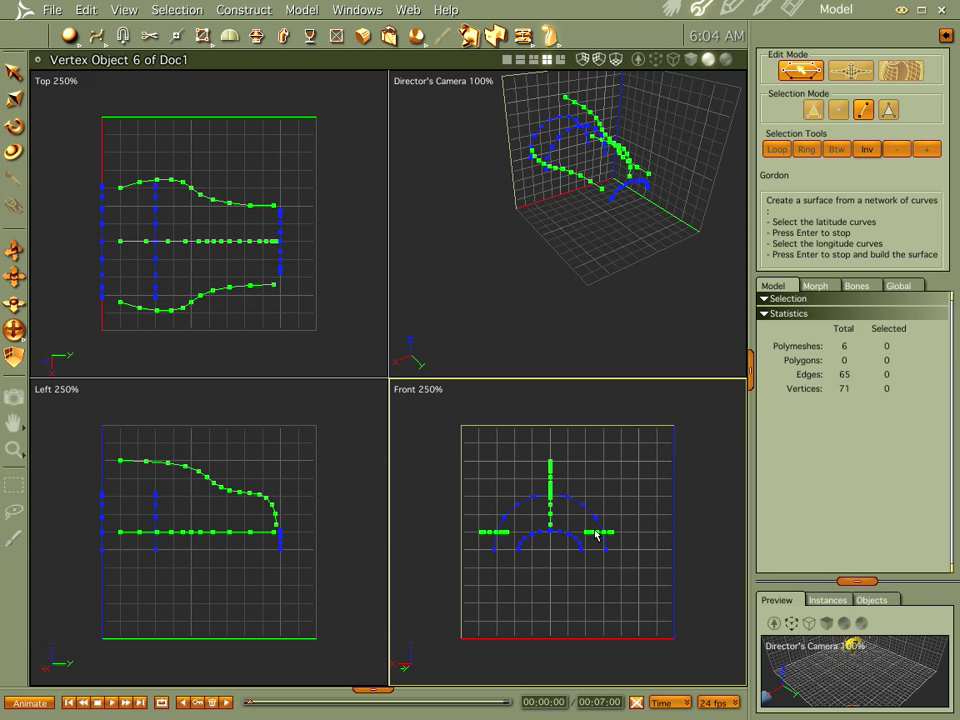
key("Return")
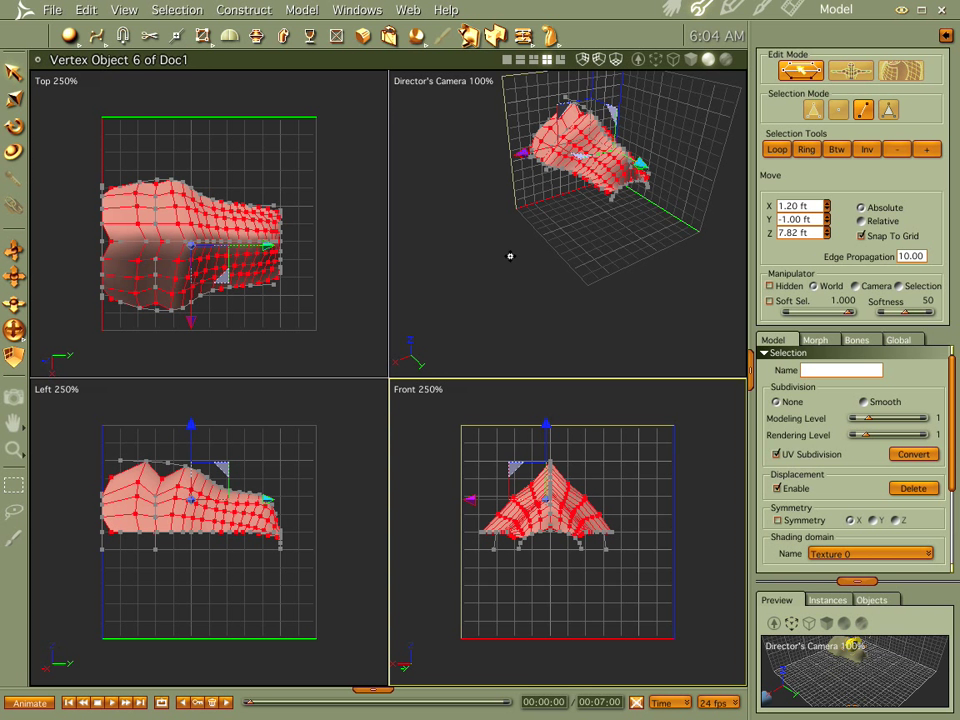
Invert the selection to the six source curves and delete them, leaving only the Gordon surface mesh
middle_click_drag(510, 256, 489, 236)
key("0")
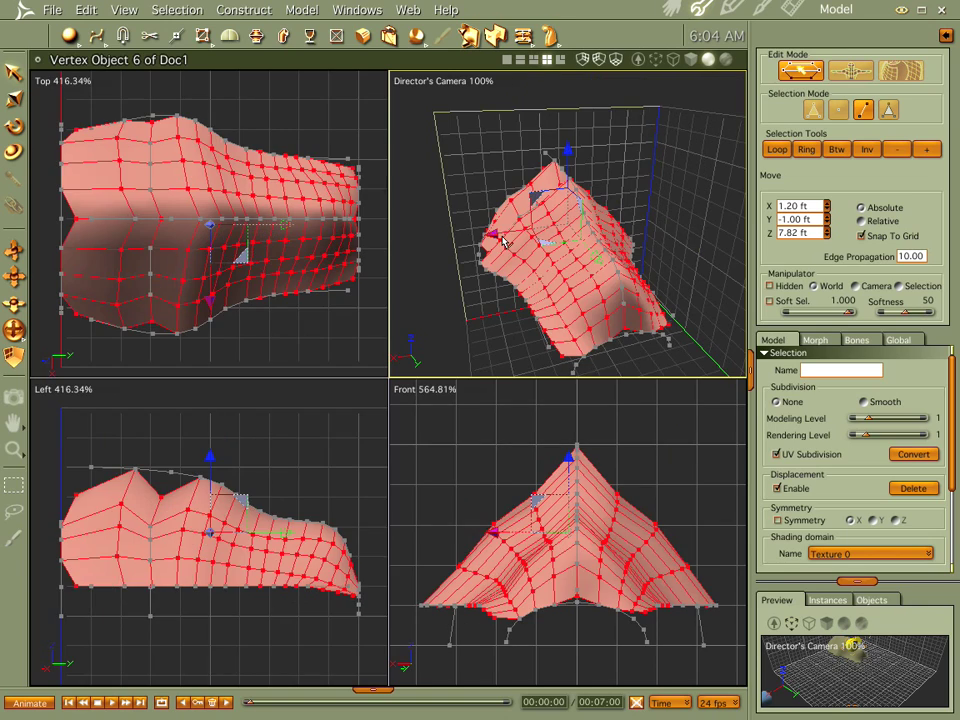
middle_click_drag(532, 209, 511, 225)
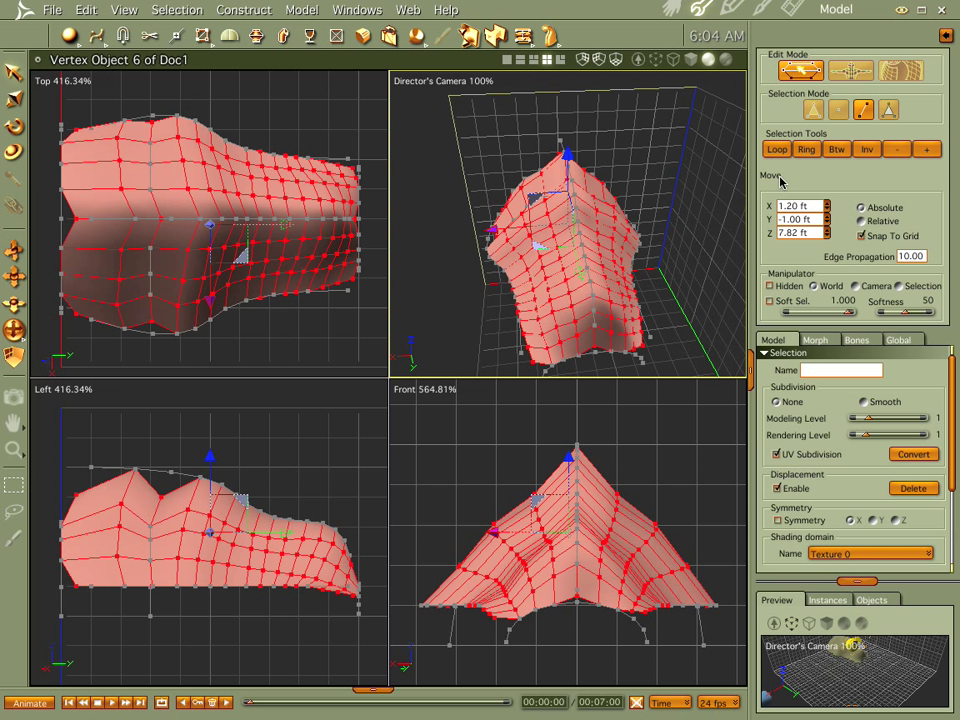
left_click(866, 150)
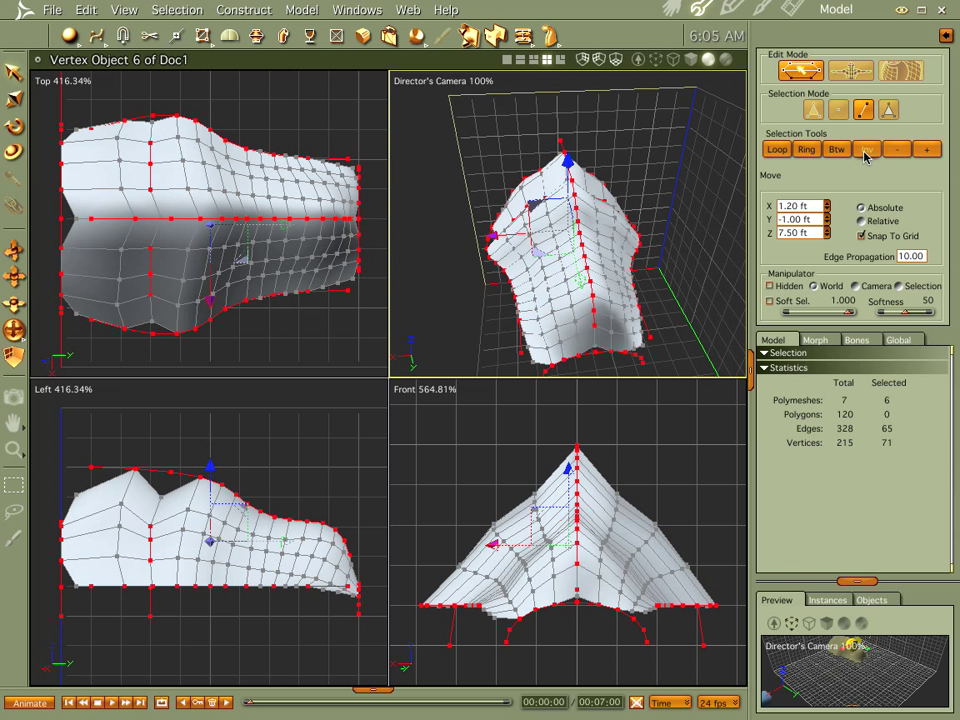
key("Delete")
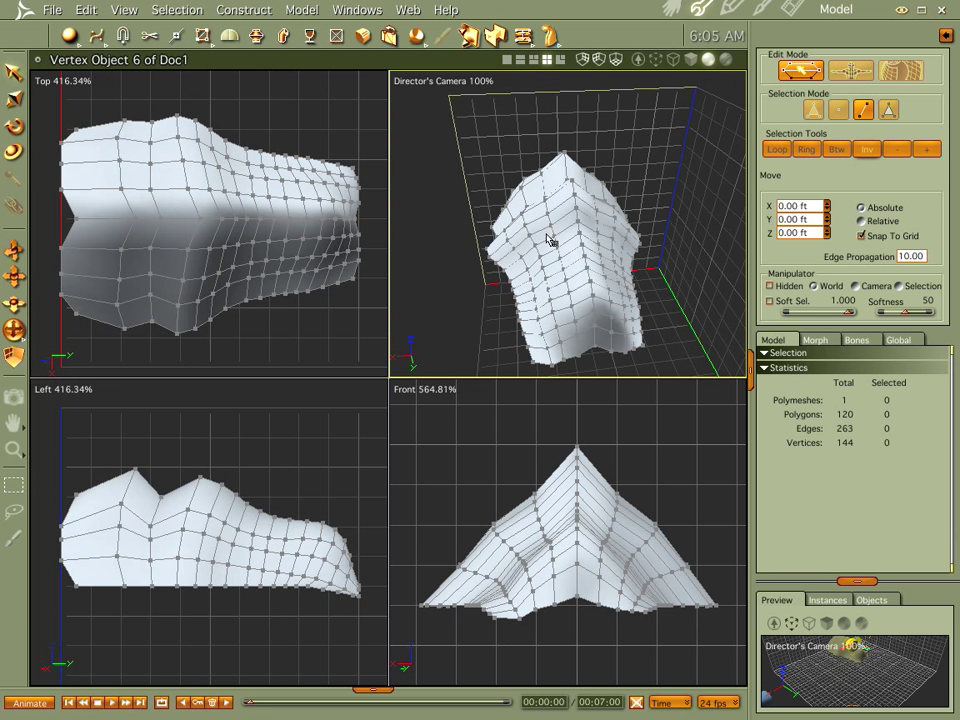
middle_click_drag(540, 236, 643, 221)
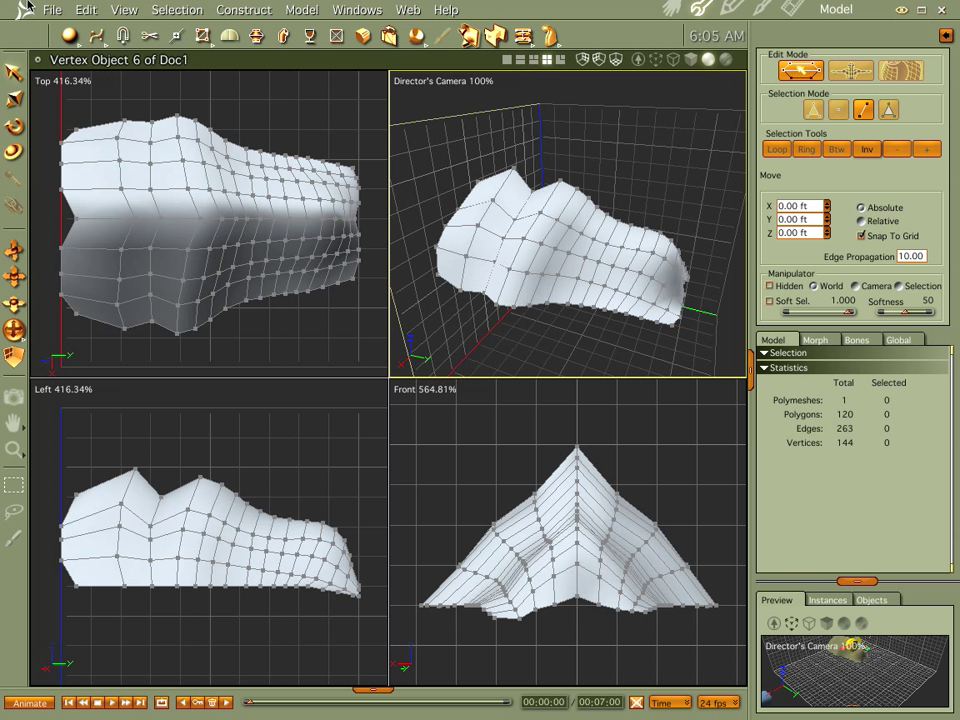
Select the whole surface mesh in object selection mode and enable symmetry about the X axis
left_click(815, 110)
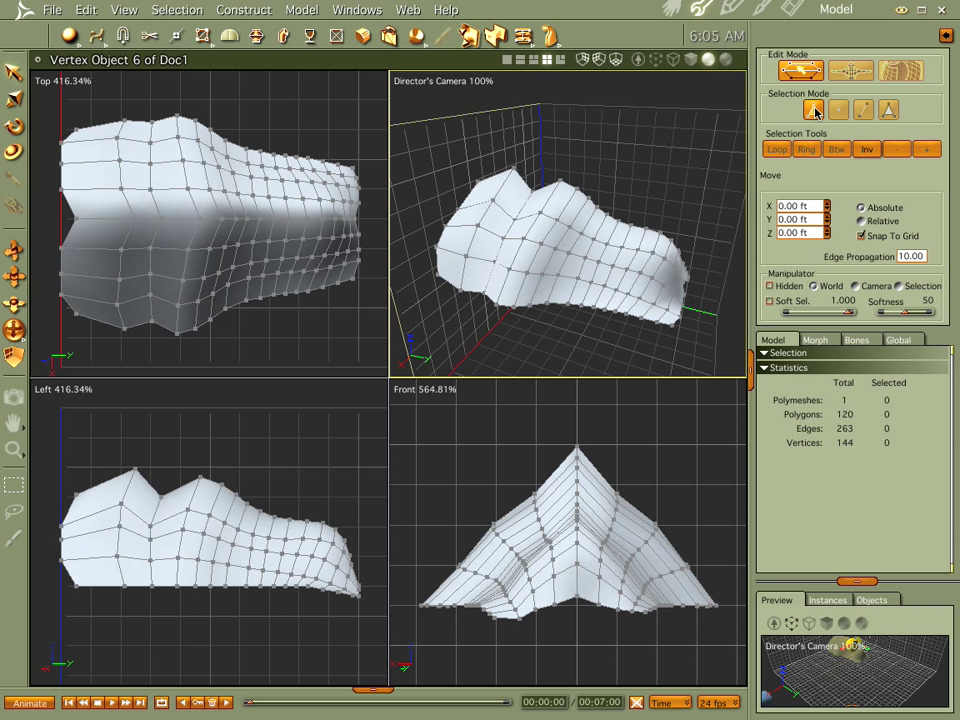
key("ctrl+a")
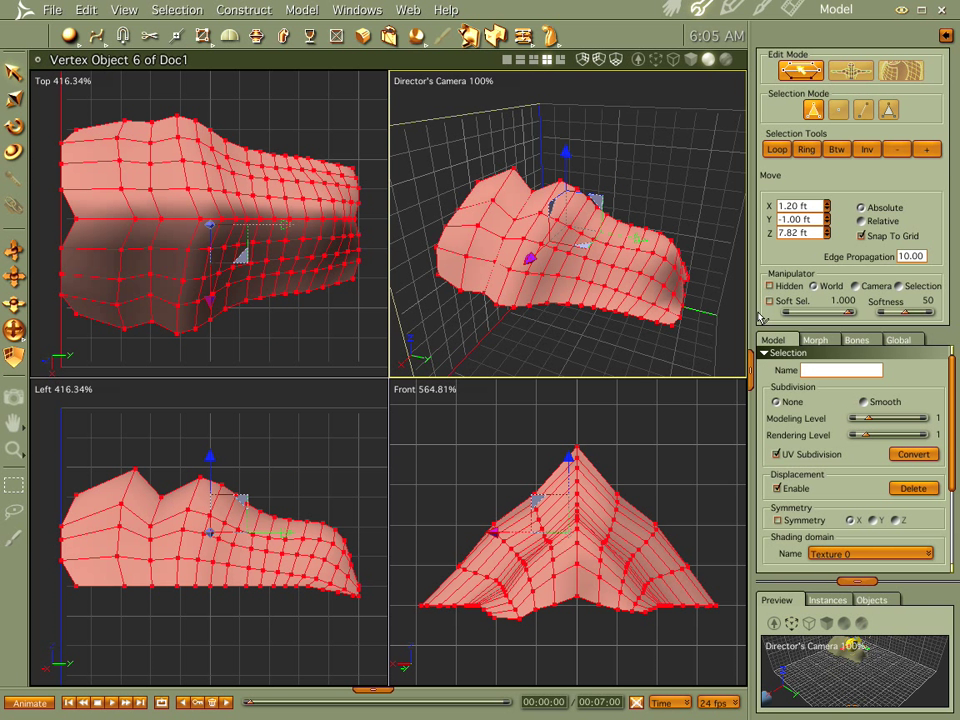
left_click(779, 523)
left_click_drag(628, 274, 516, 274)
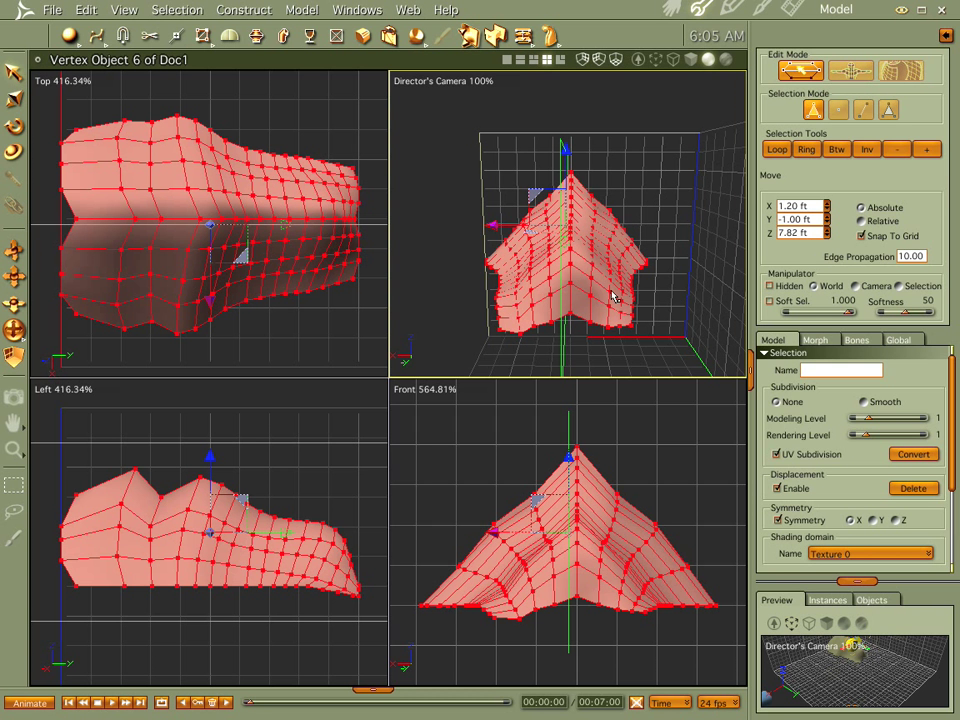
middle_click_drag(574, 208, 621, 259)
left_click(631, 127)
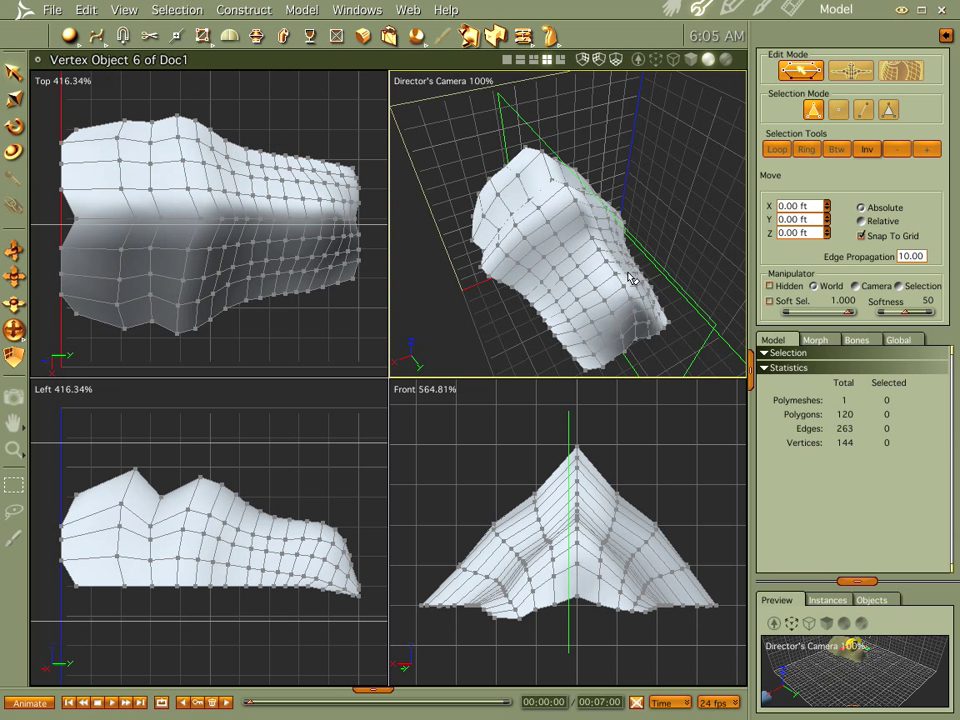
Apply Smooth subdivision to the whole mesh with modeling level 2 and rendering level 2
key("ctrl+a")
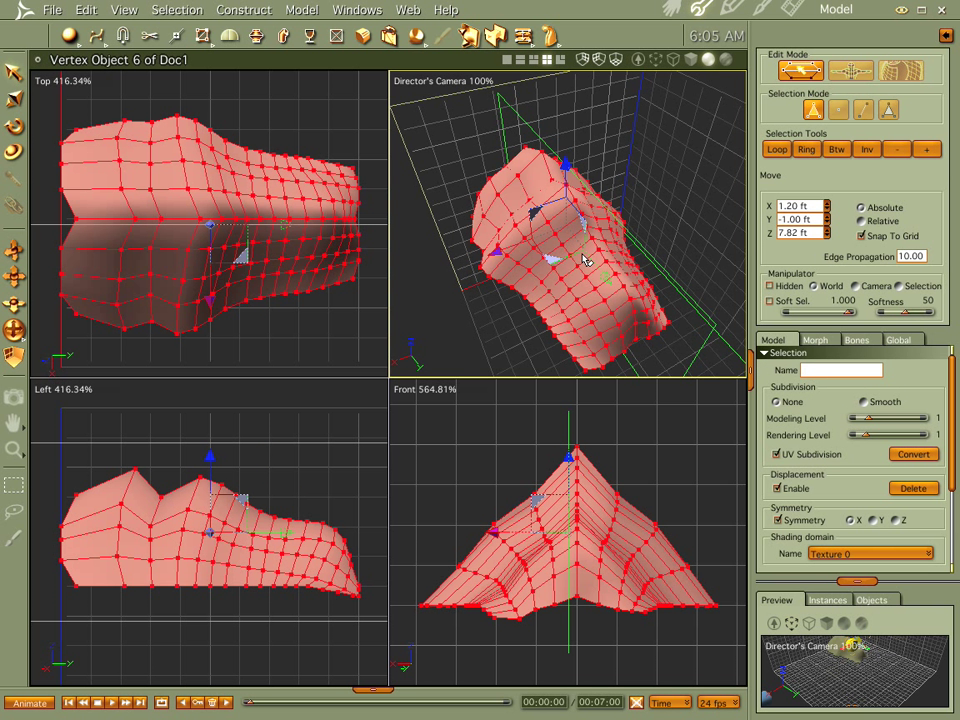
left_click(862, 401)
mouse_move(867, 418)
left_mouse_down()
mouse_move(882, 419)
mouse_move(878, 435)
left_mouse_up()
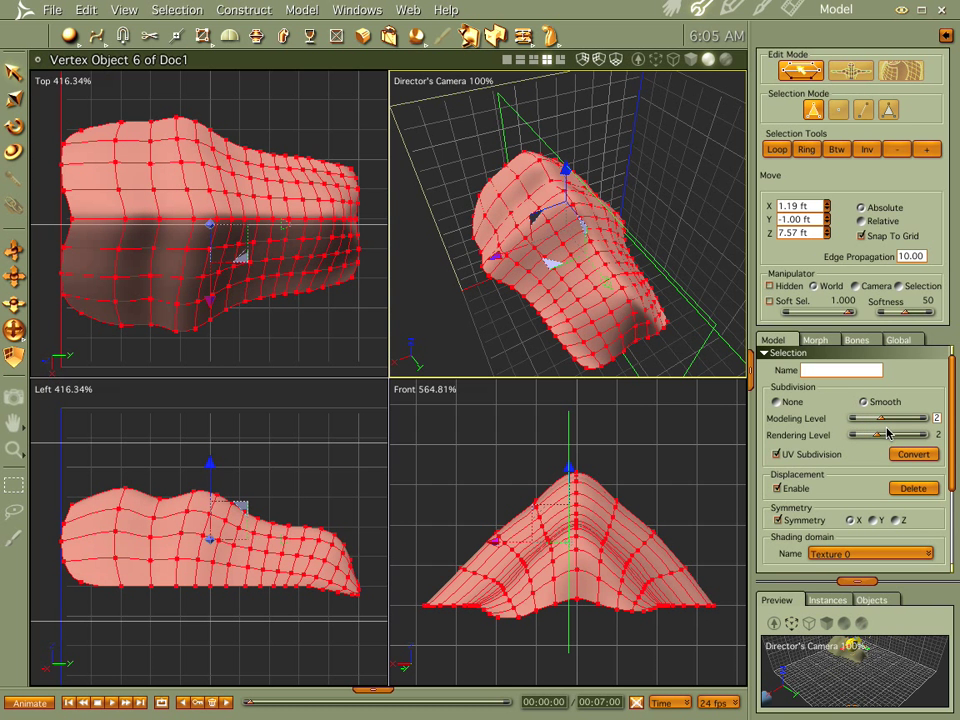
Smooth all edges of the selected surface mesh, using the All option
left_click(313, 12)
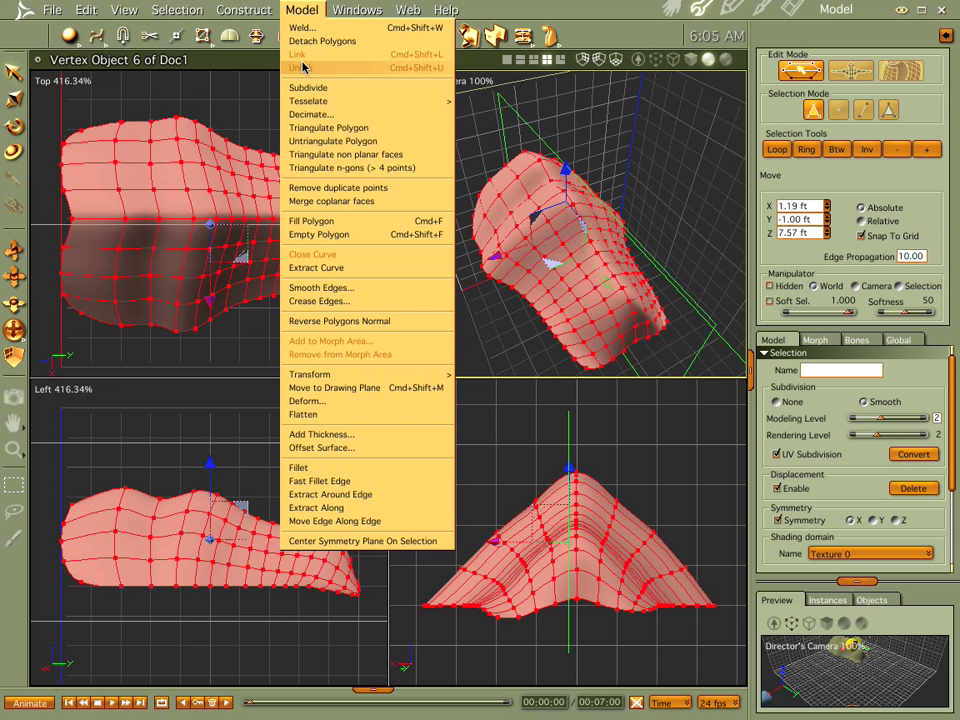
left_click(322, 288)
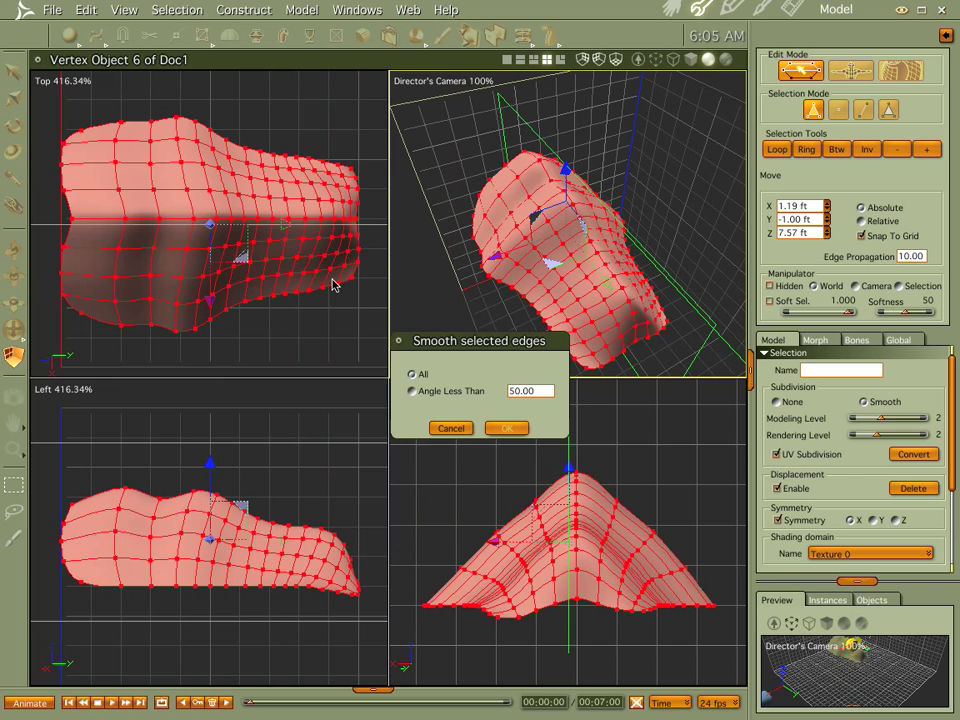
left_click(508, 428)
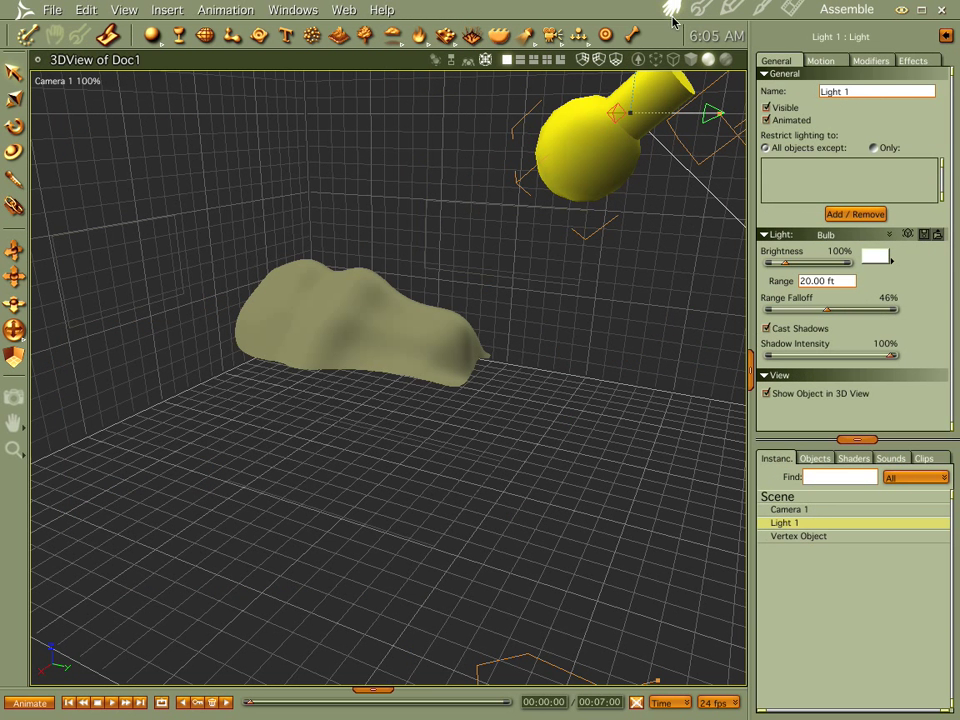
Render the scene from the Assemble room, and return there to examine the vertex object up close from another angle
left_click(670, 10)
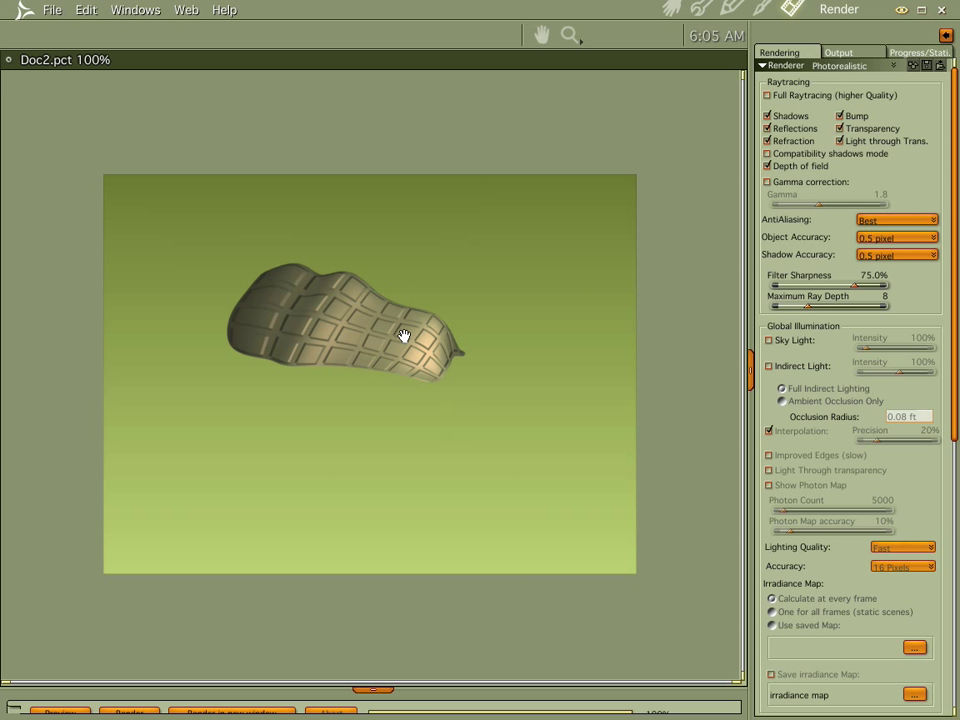
left_click(671, 10)
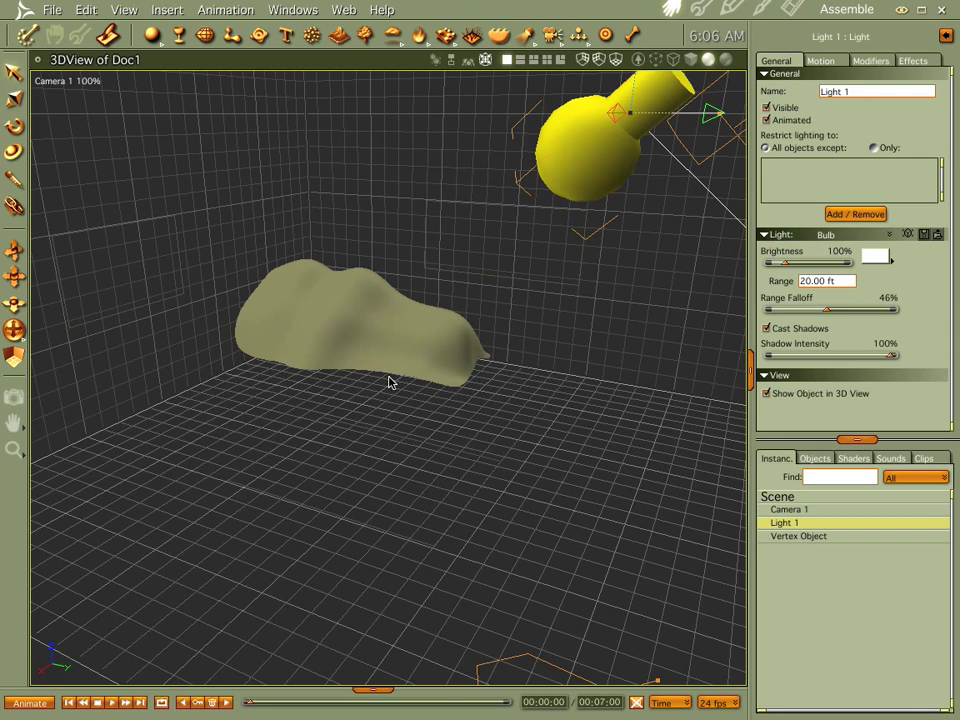
left_click_drag(404, 359, 439, 345)
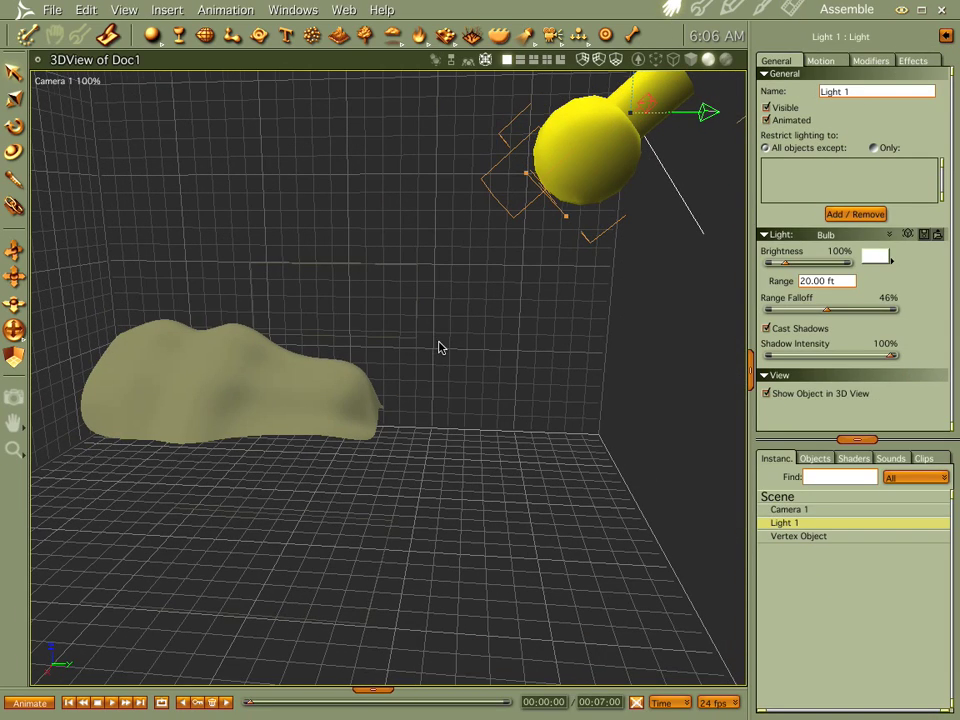
left_click(284, 377)
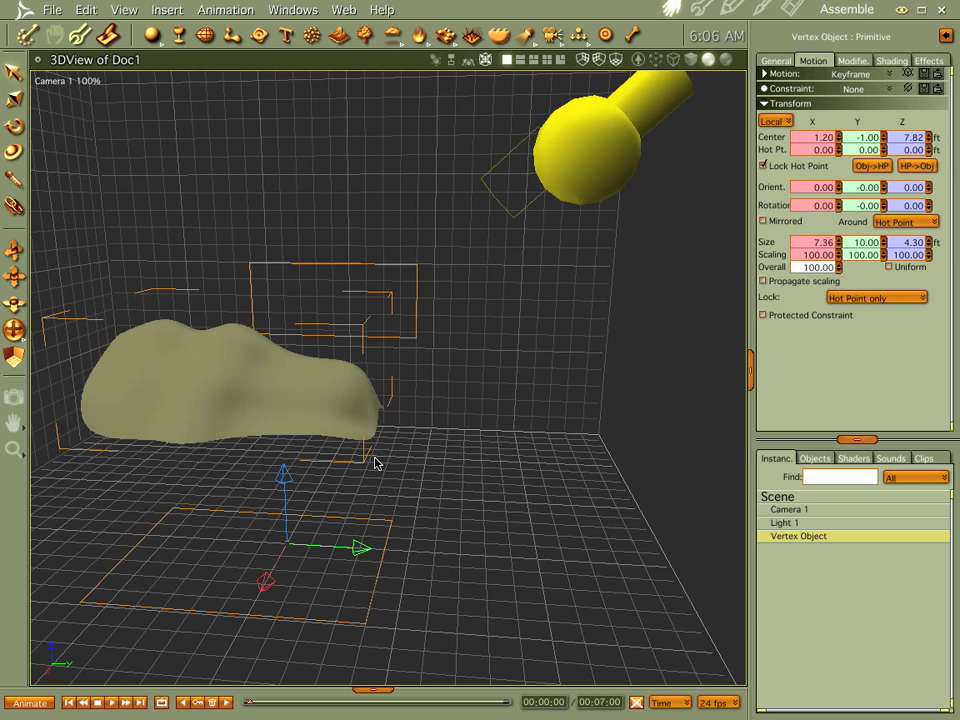
key("0")
middle_click_drag(447, 563, 354, 499)
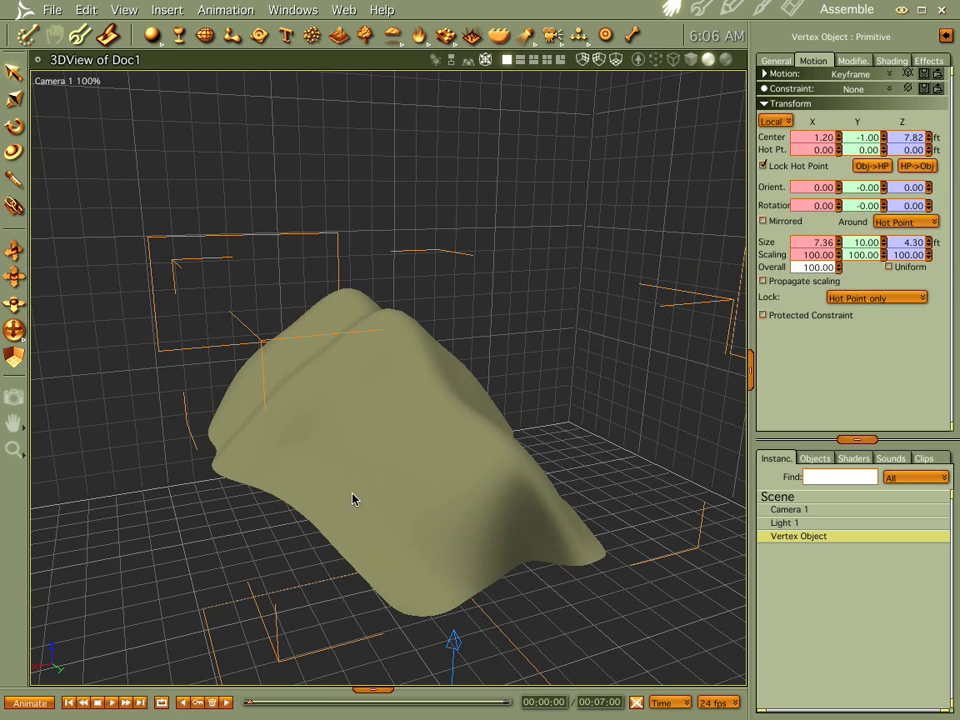
Return to the vertex modeler and examine the smoothed surface mesh from the side and front in a single enlarged camera view
left_click(672, 8)
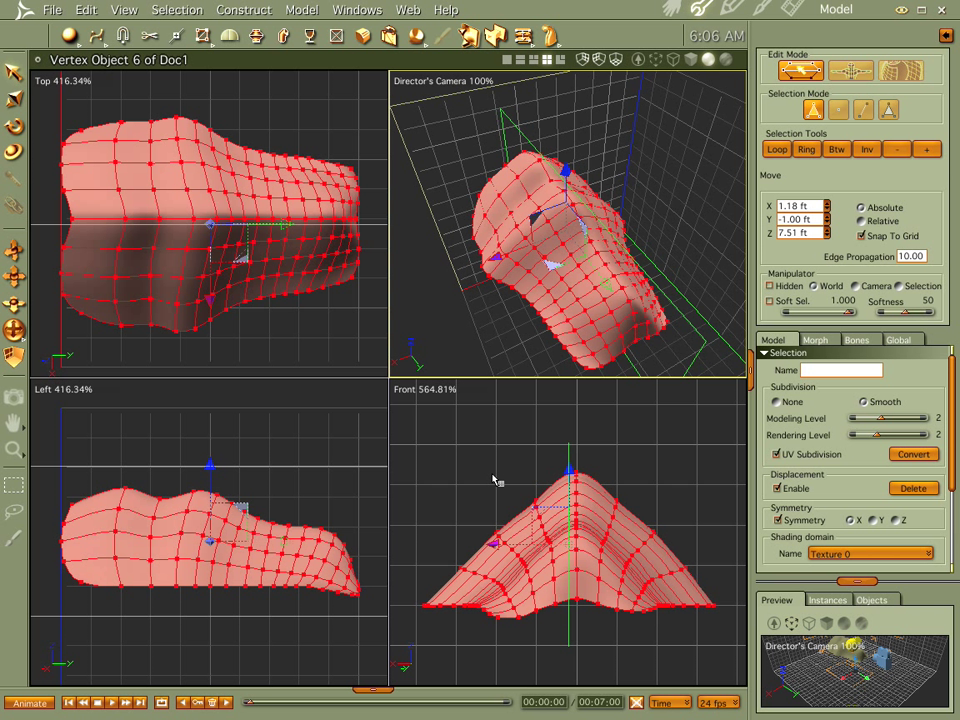
mouse_move(493, 321)
left_mouse_down()
mouse_move(539, 294)
mouse_move(512, 318)
left_mouse_up()
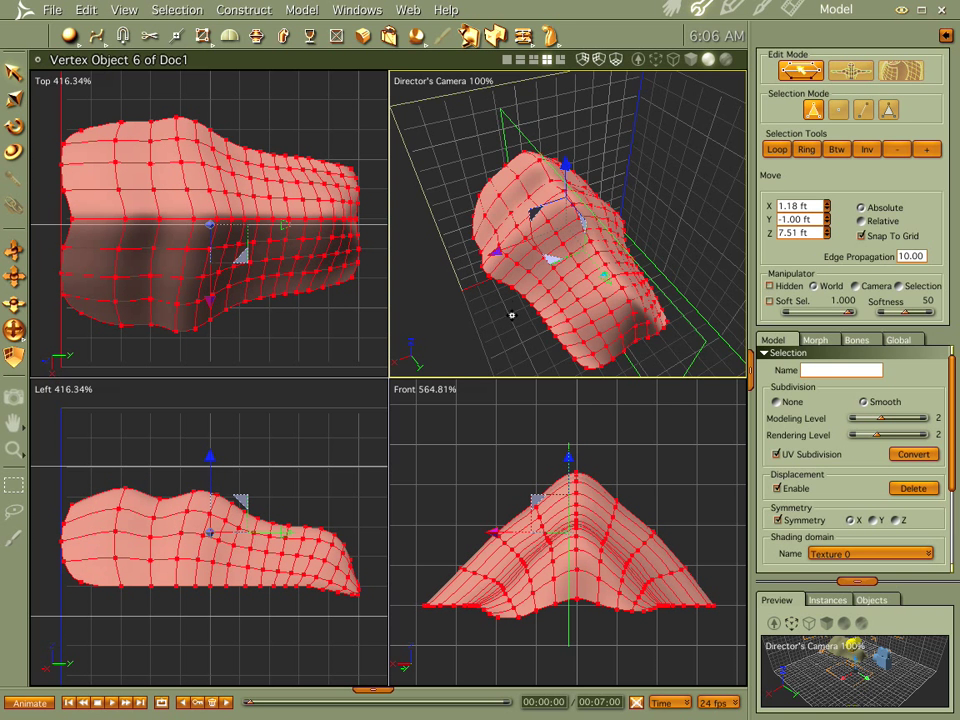
middle_click_drag(512, 315, 571, 248)
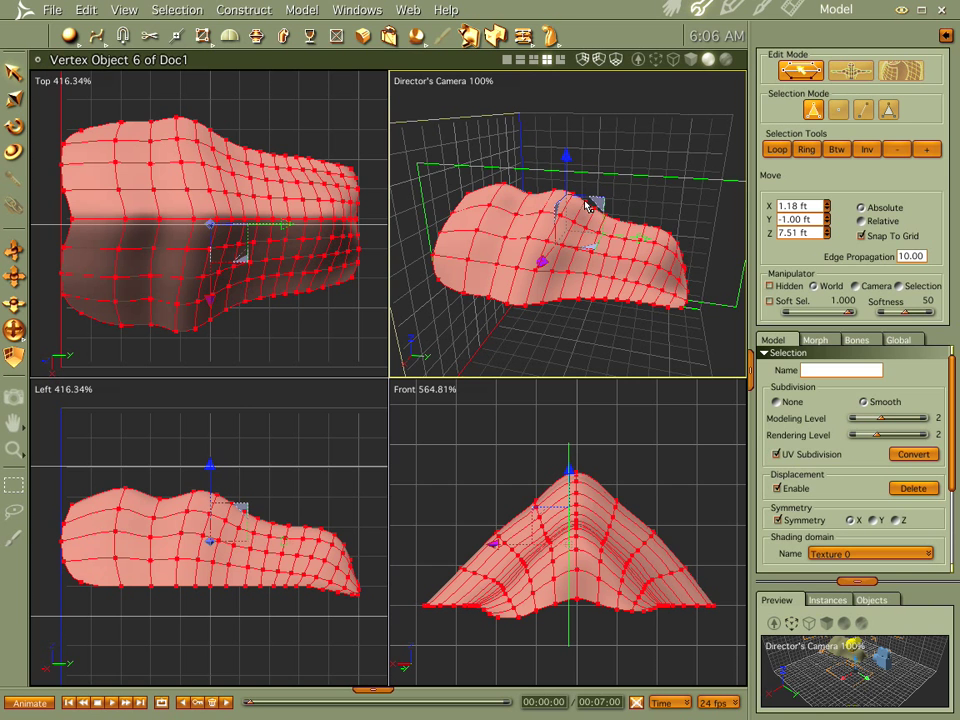
middle_click_drag(591, 273, 577, 250)
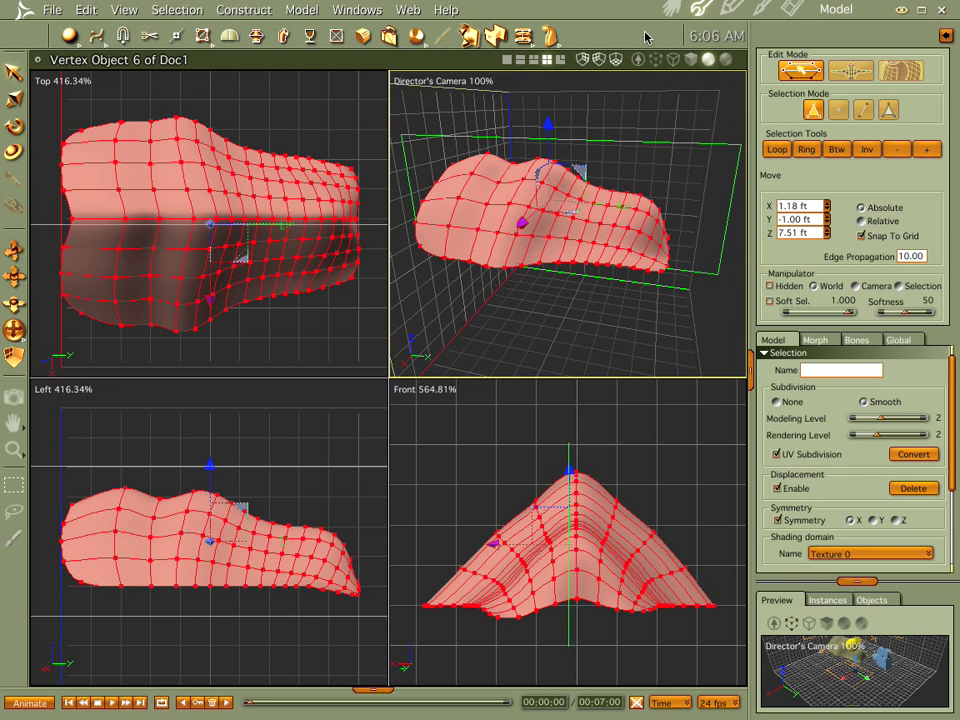
key("ctrl+0")
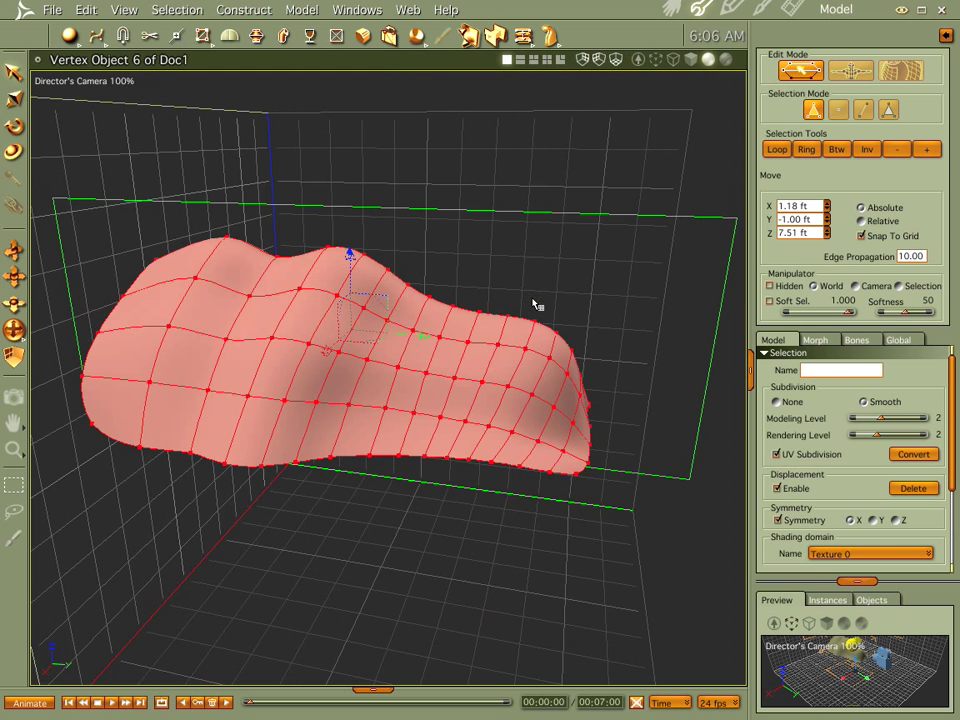
left_click_drag(555, 529, 439, 432)
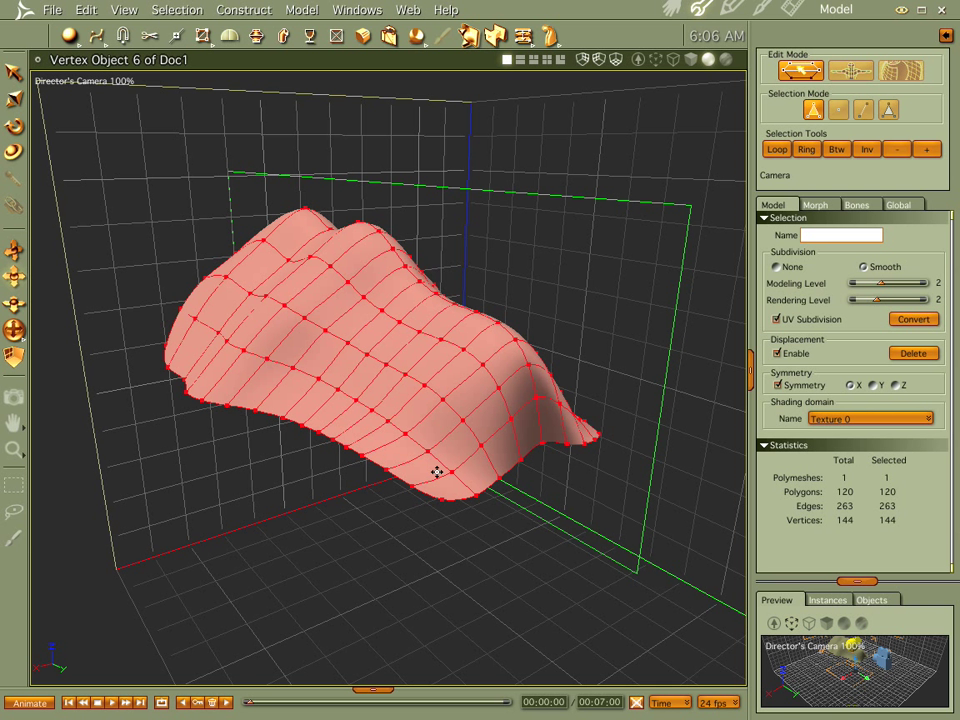
left_click_drag(435, 446, 392, 426)
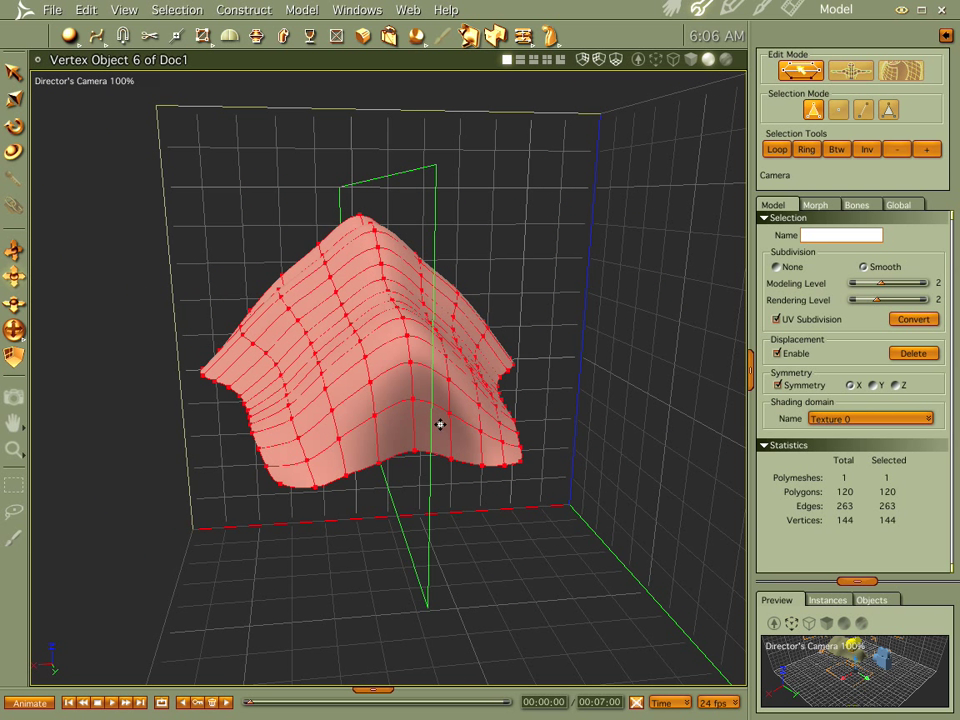
Switch to the Render room to view the rendered image of the surface
left_click(791, 14)
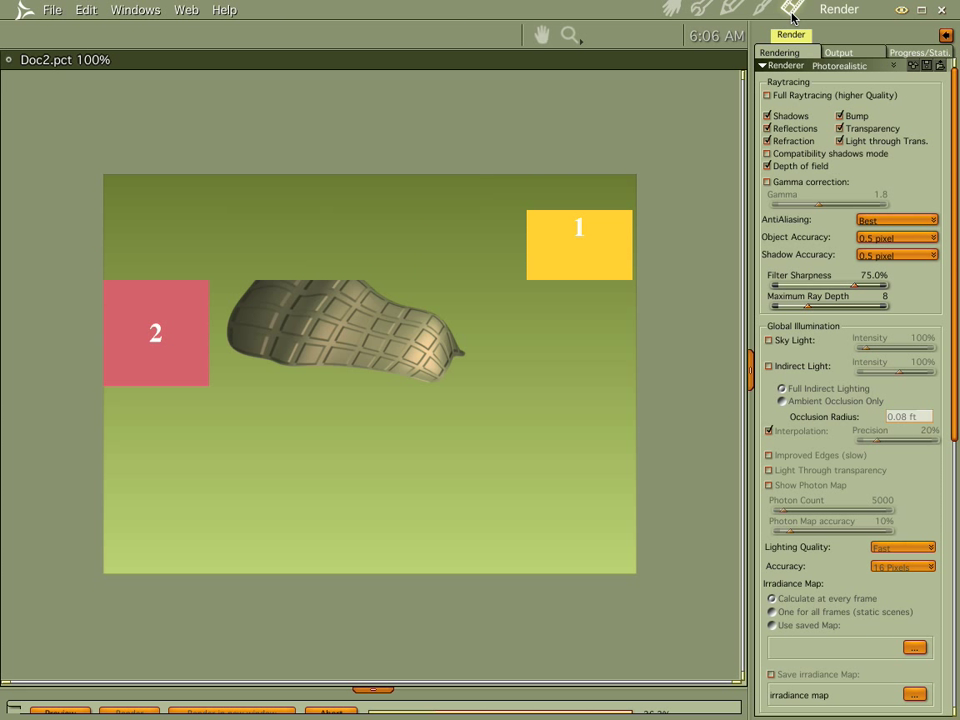